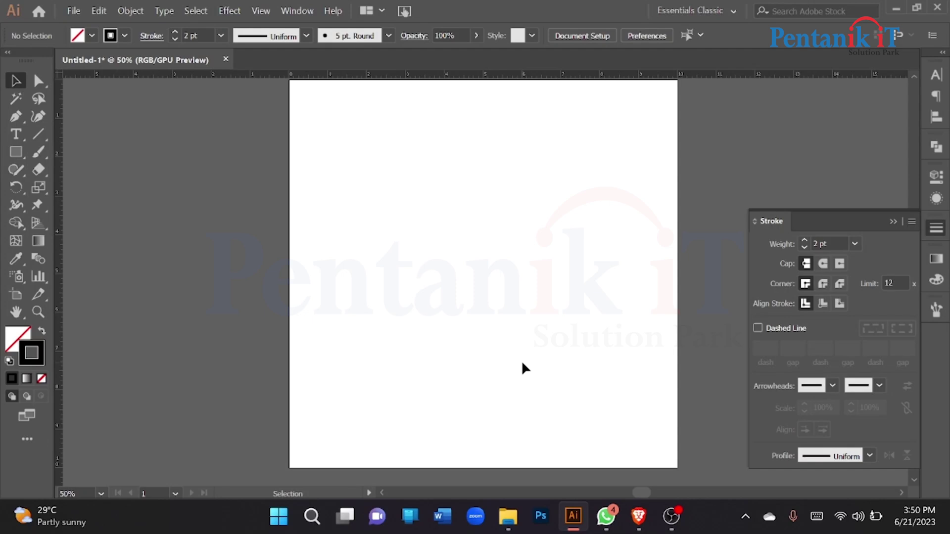
Switch to the web browser and open the Google home page, ready for a search.
click(639, 517)
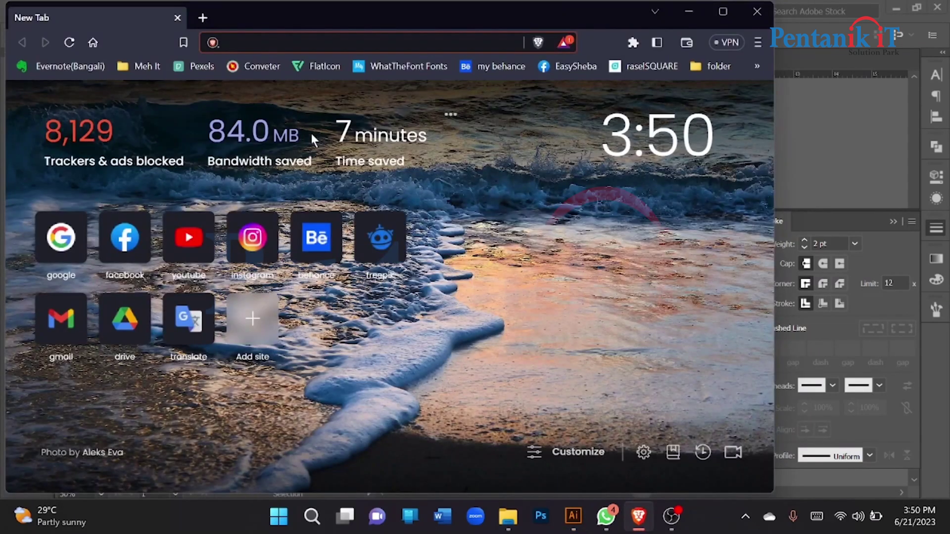
click(61, 237)
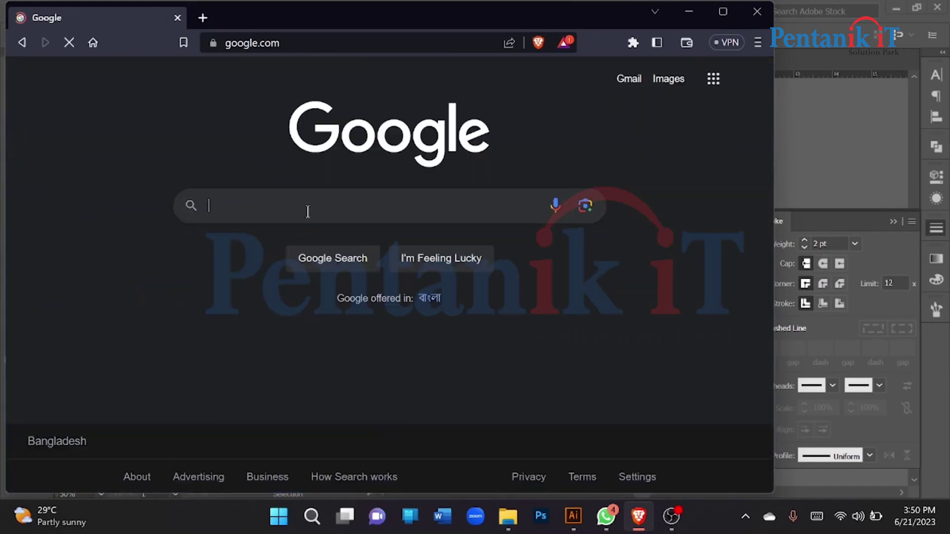
click(331, 208)
text(cart)
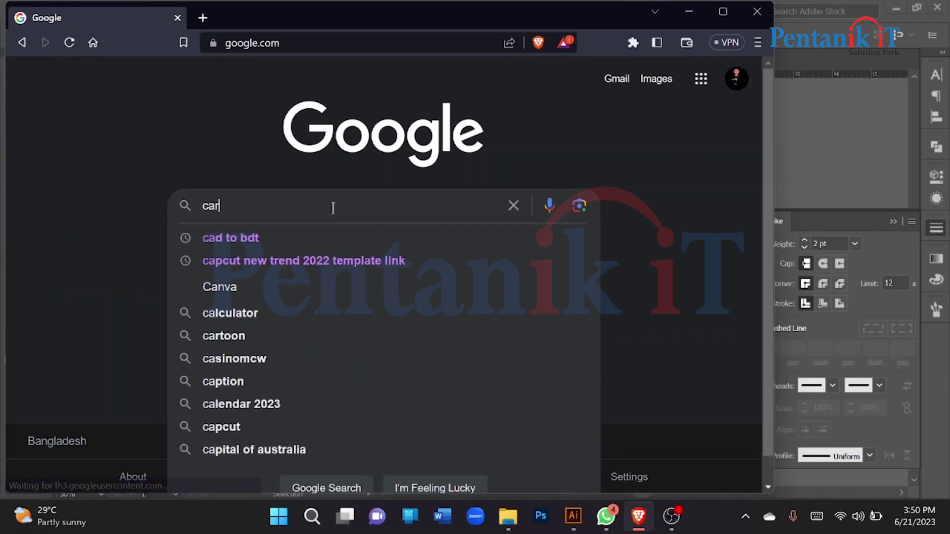
key(BackSpace)
key(BackSpace)
key(BackSpace)
key(BackSpace)
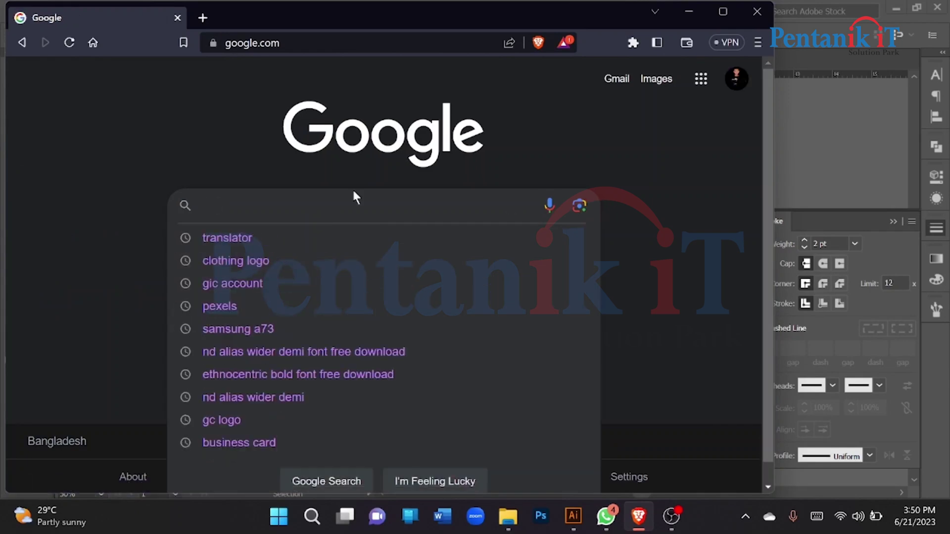
Search Google for "basic cartoon using basic shap" and show the image results in a maximized window.
text(basic)
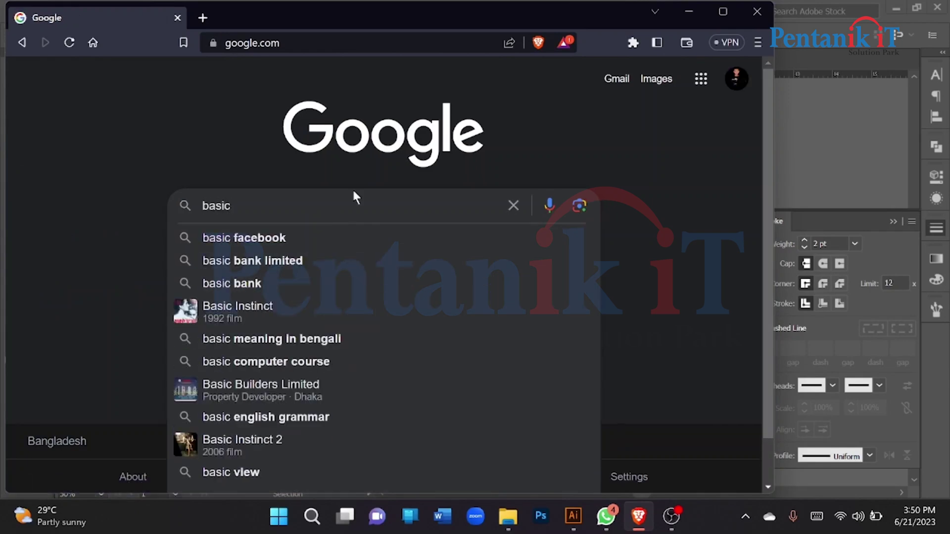
text( cartoon )
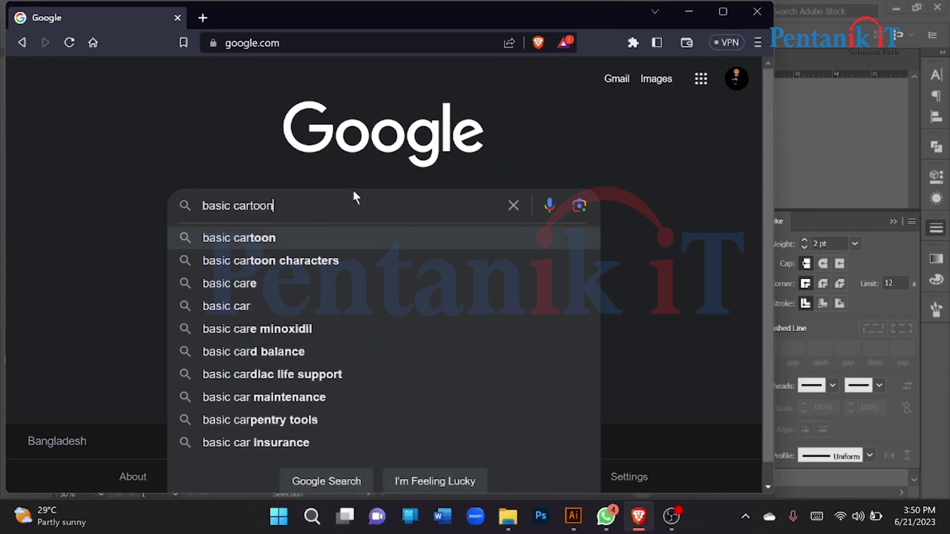
text(usn)
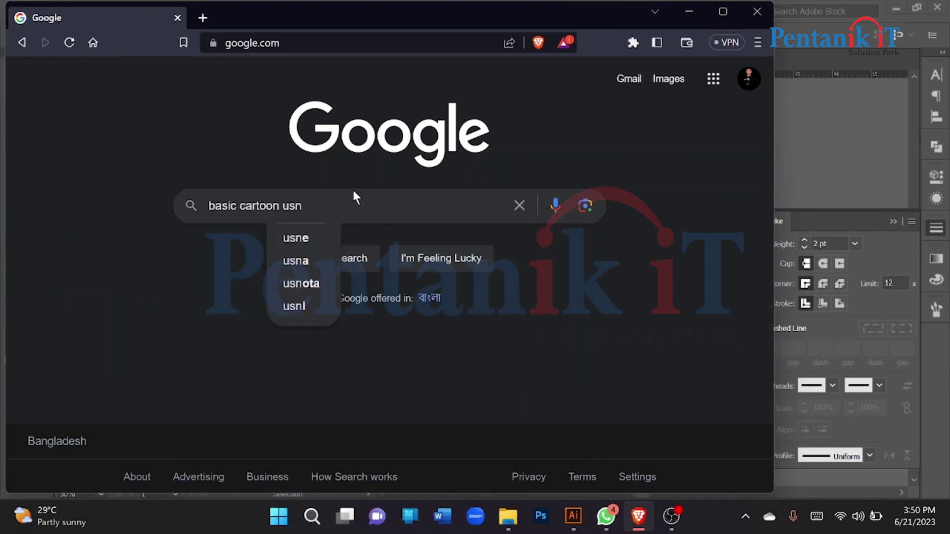
key(BackSpace)
text(ing)
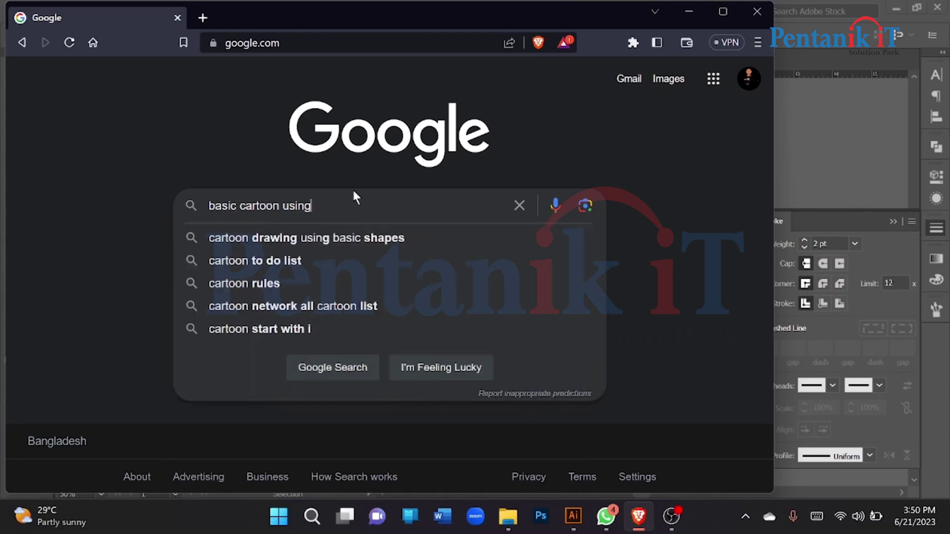
text( basic shap)
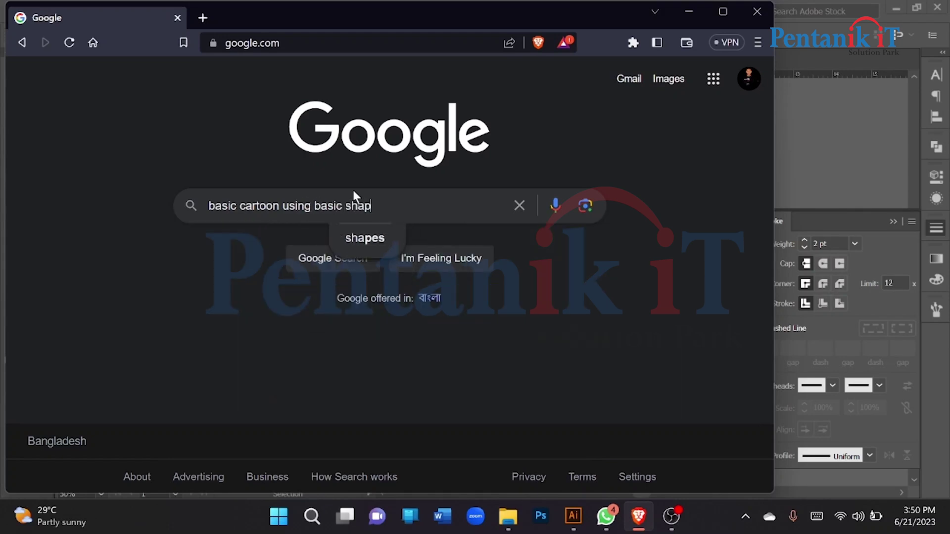
key(Return)
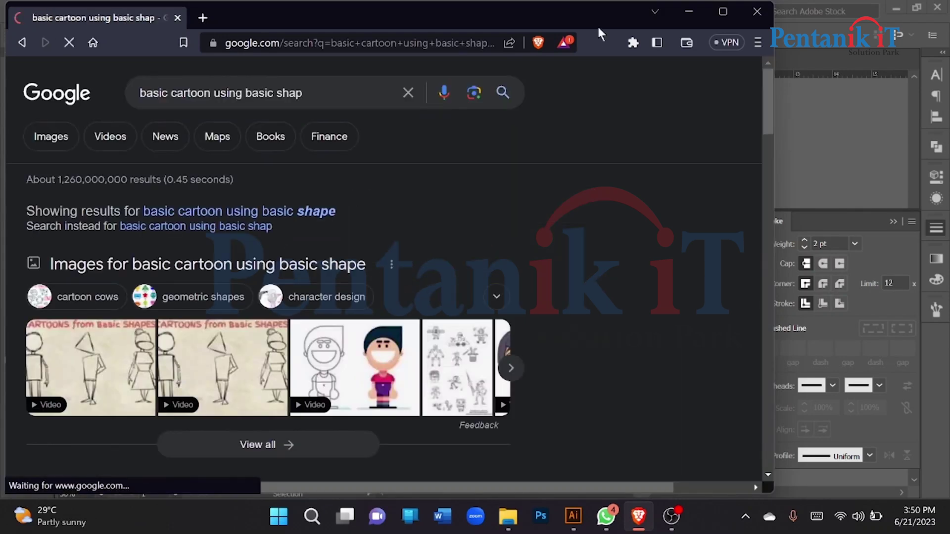
click(721, 11)
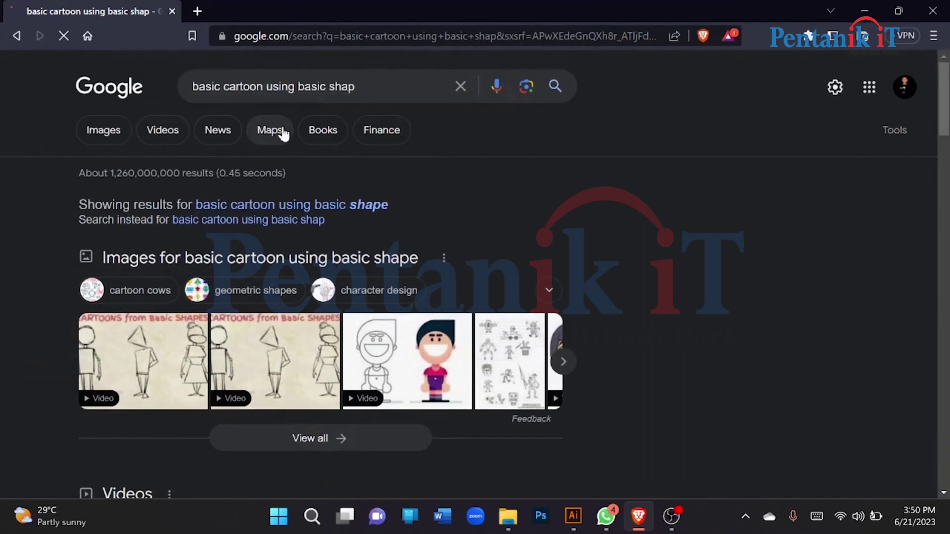
click(117, 135)
Preview the Freepik image of basic geometric shapes with cartoon faces, browse the other image results and close the preview.
scroll(142, 177, down, 3)
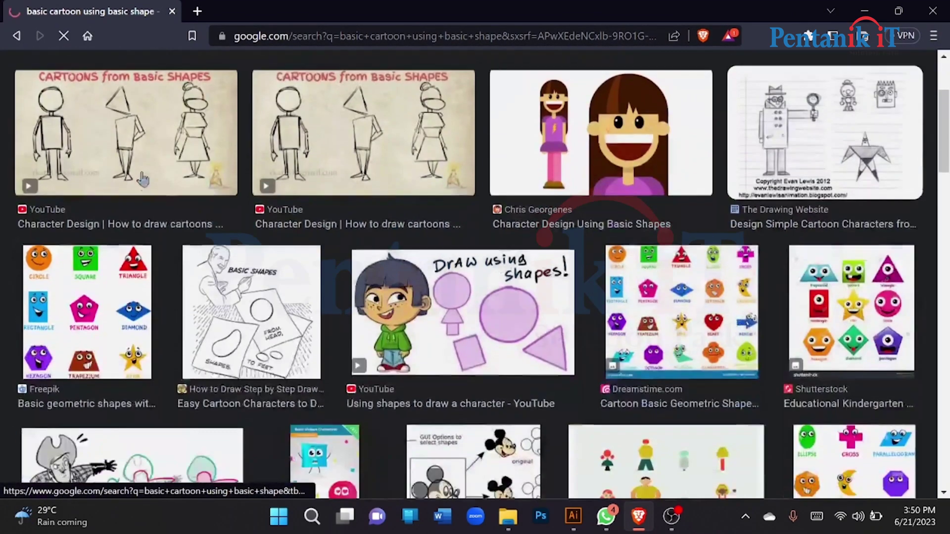
click(86, 242)
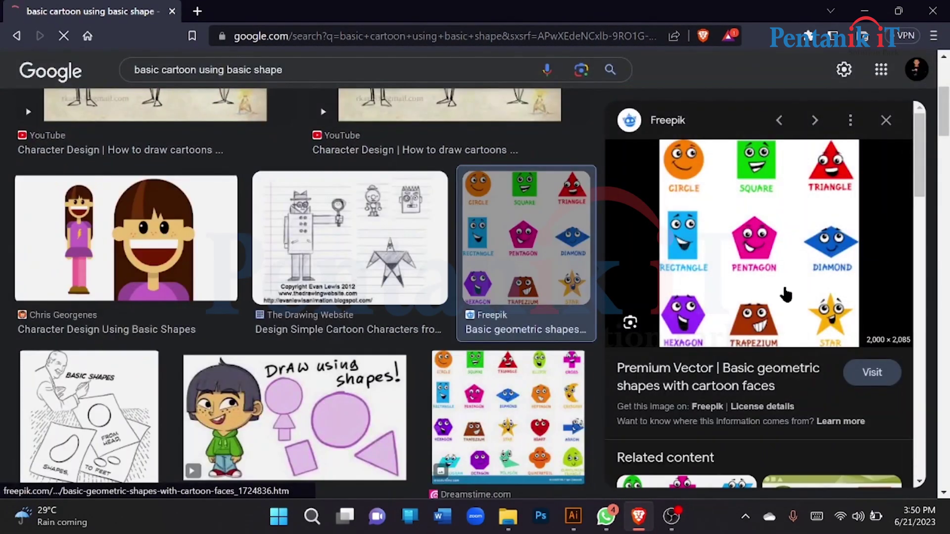
scroll(786, 295, down, 3)
scroll(763, 218, up, 3)
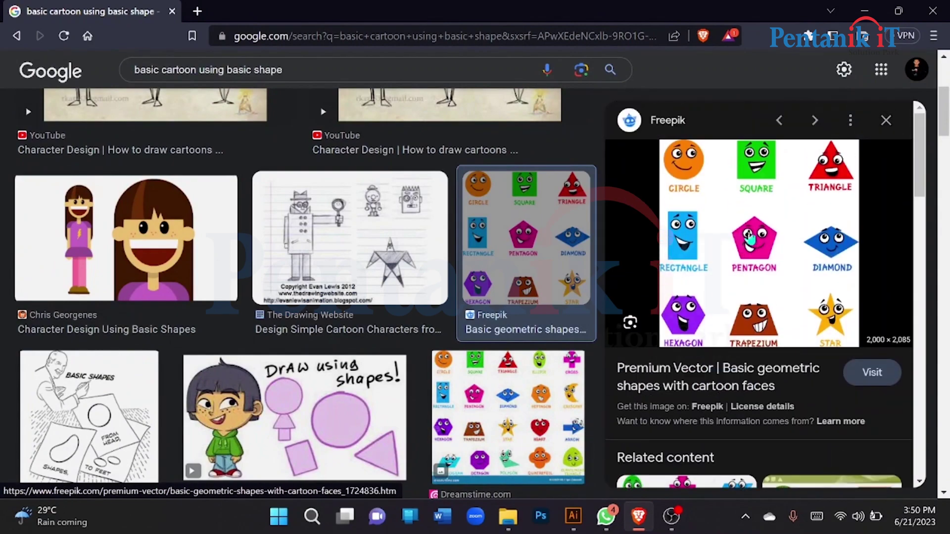
scroll(428, 214, down, 10)
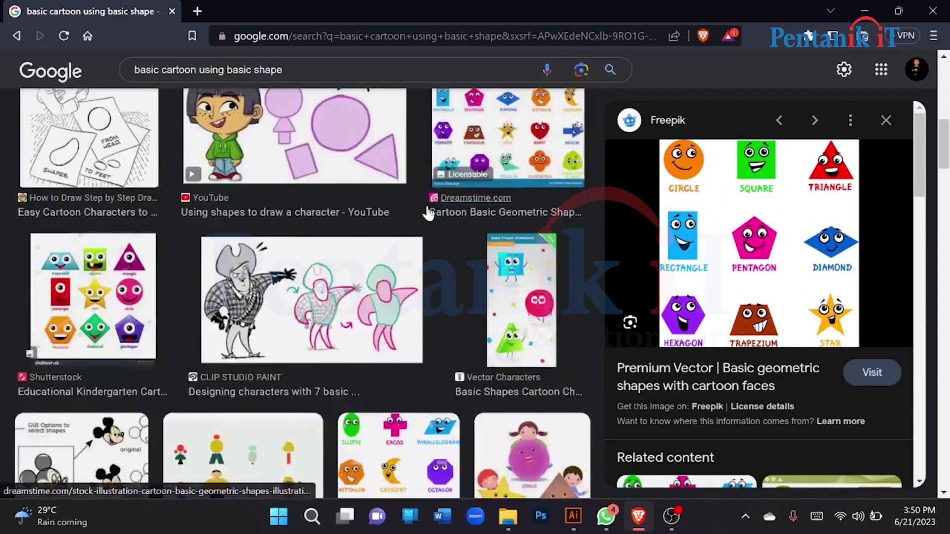
scroll(429, 214, down, 15)
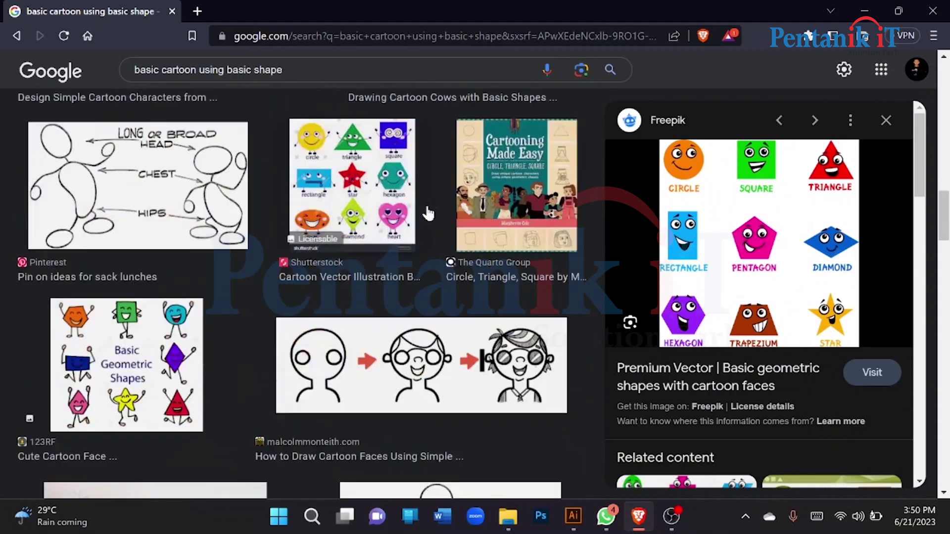
scroll(428, 212, up, 20)
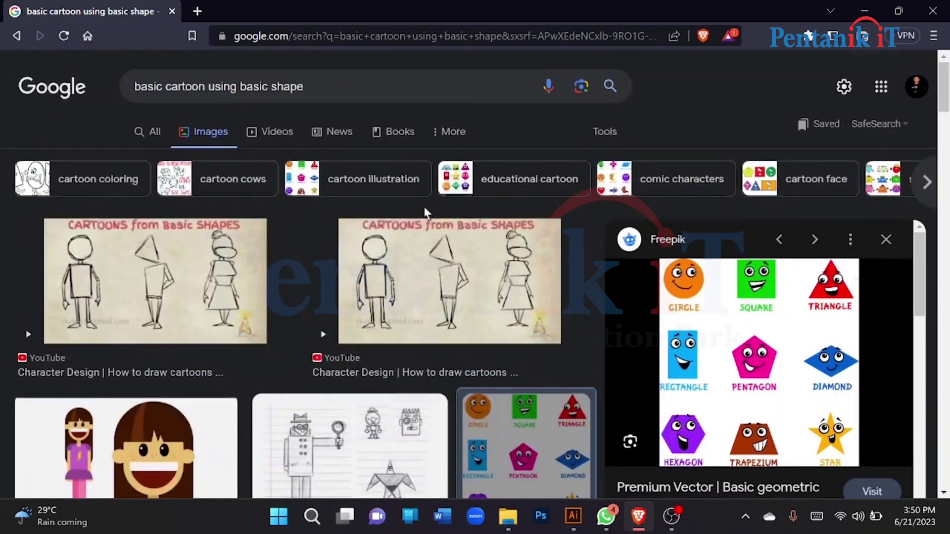
click(885, 247)
Find the Dreamstime.com image of cartoon basic geometric shapes in the results, preview it and copy it to the clipboard.
scroll(742, 324, down, 2)
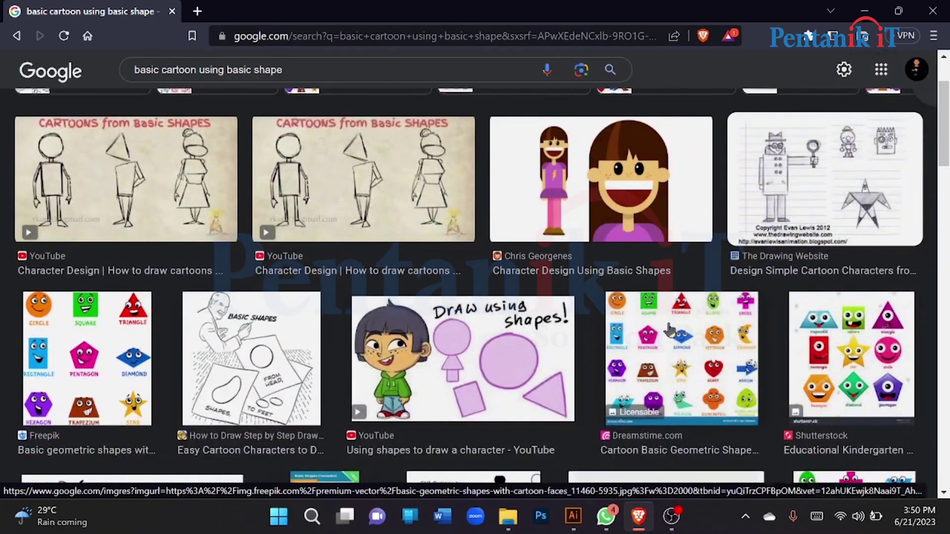
scroll(669, 330, down, 5)
scroll(691, 294, down, 3)
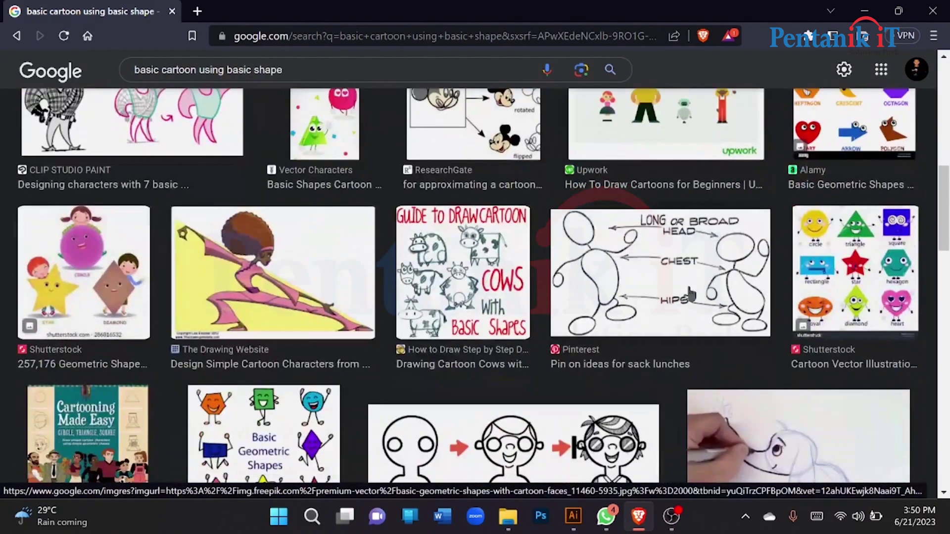
scroll(692, 294, down, 6)
scroll(692, 294, up, 10)
scroll(691, 294, up, 4)
click(683, 411)
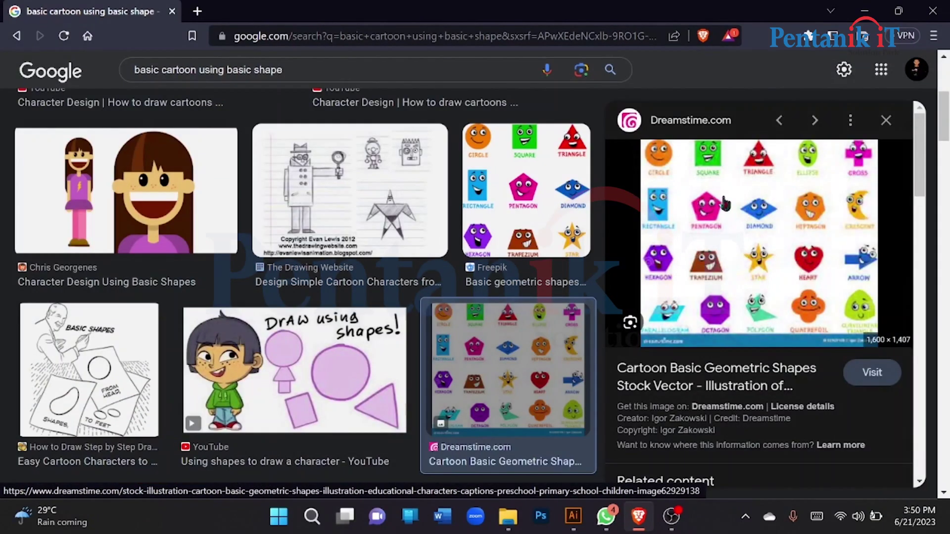
scroll(725, 203, up, 3)
right_click(724, 201)
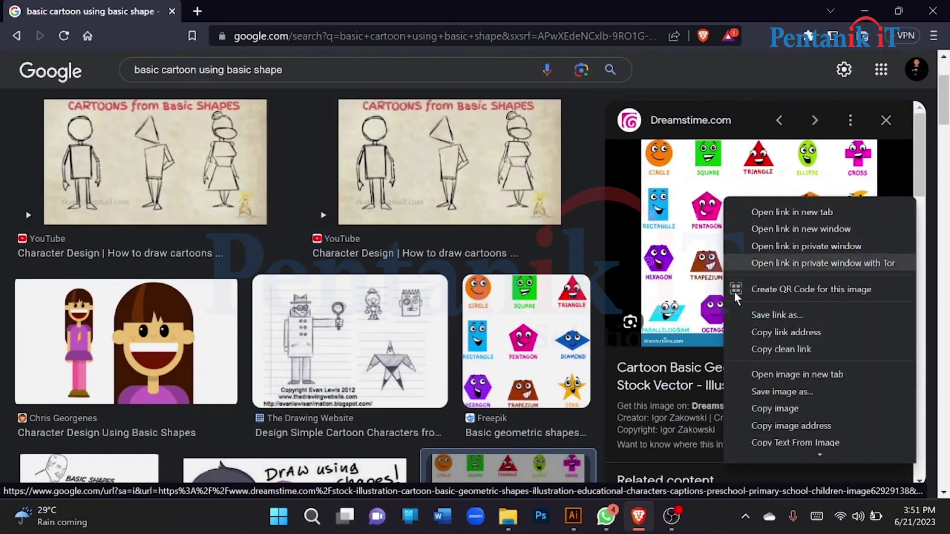
click(753, 409)
scroll(746, 338, down, 7)
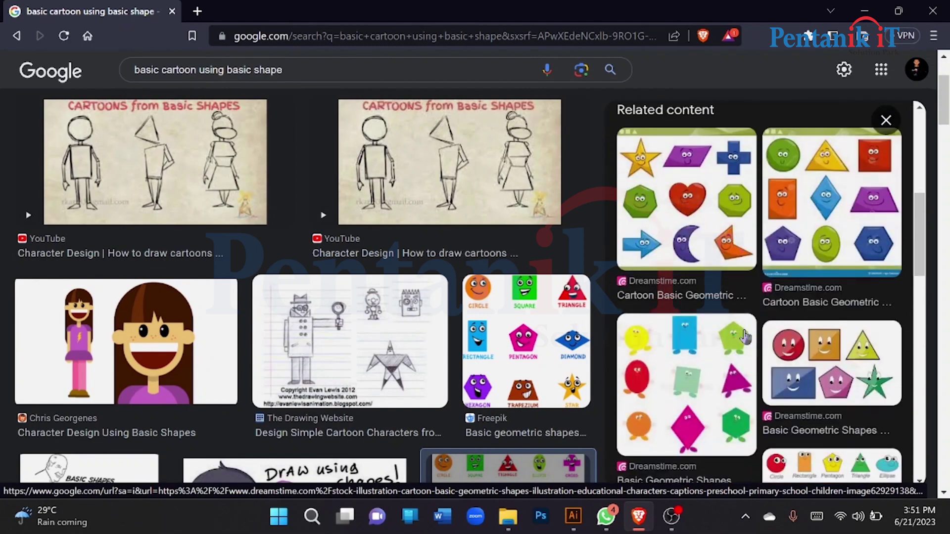
scroll(745, 338, down, 4)
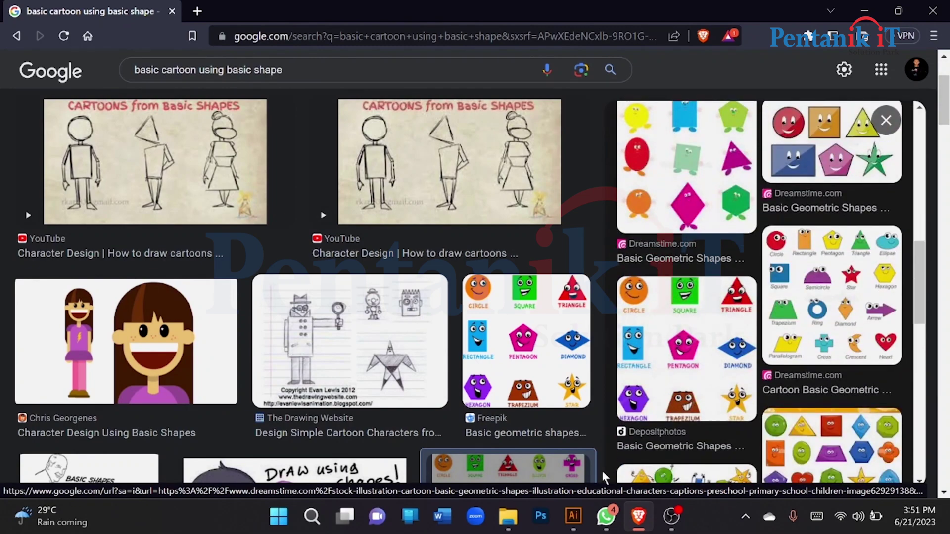
Paste the copied shapes image into the Illustrator document, scale it down to fit within the artboard's width and deselect it.
click(573, 527)
key(ctrl+v)
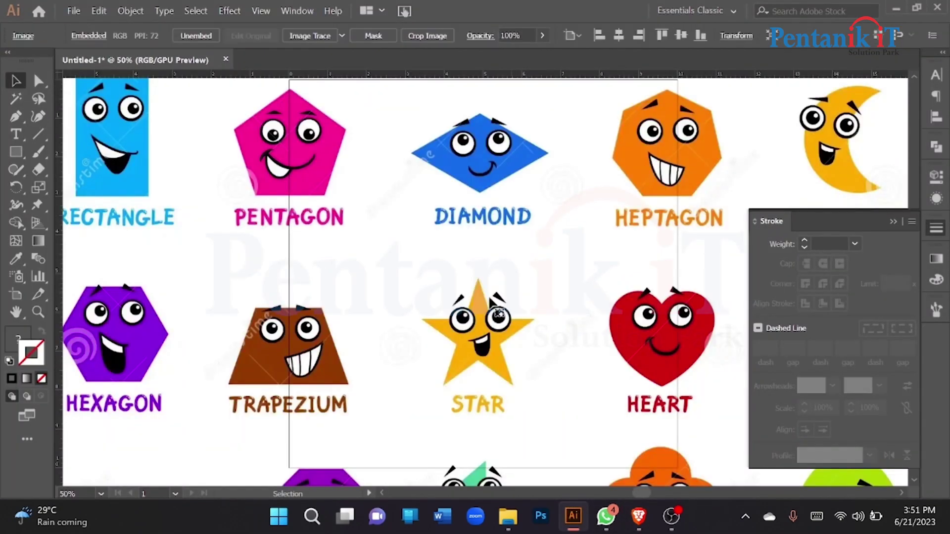
key(ctrl+minus)
key(ctrl+minus)
drag(463, 98, 463, 225)
scroll(461, 253, up, 3)
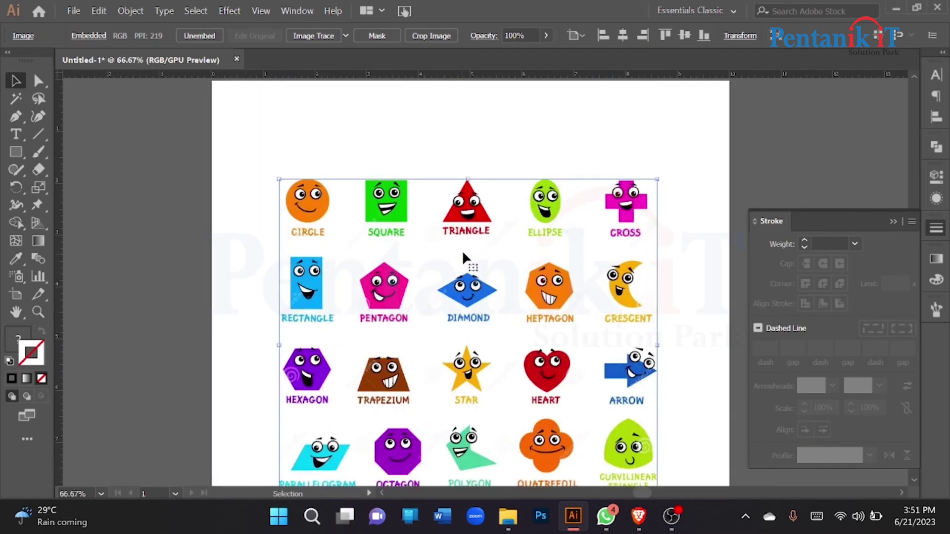
scroll(492, 243, up, 1)
click(296, 117)
scroll(400, 258, down, 1)
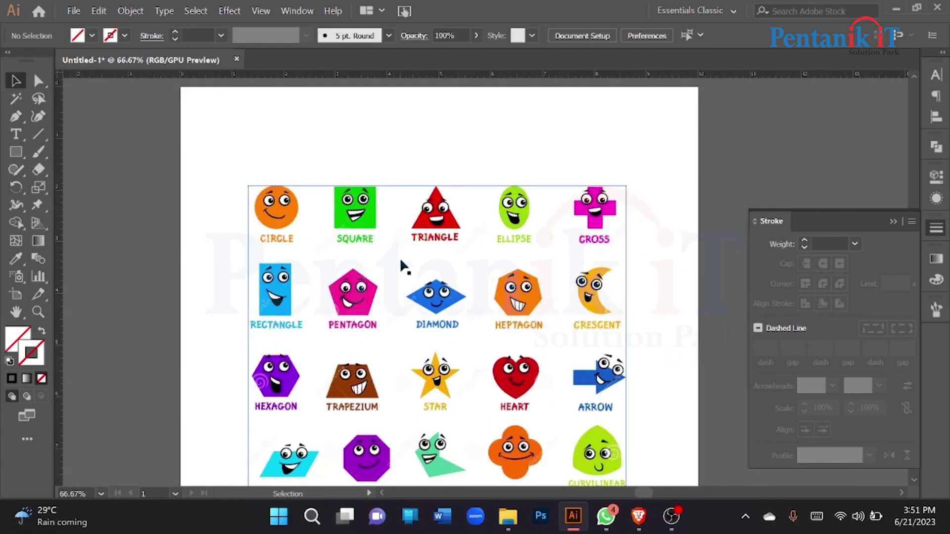
drag(391, 257, 387, 222)
key(ctrl+shift+a)
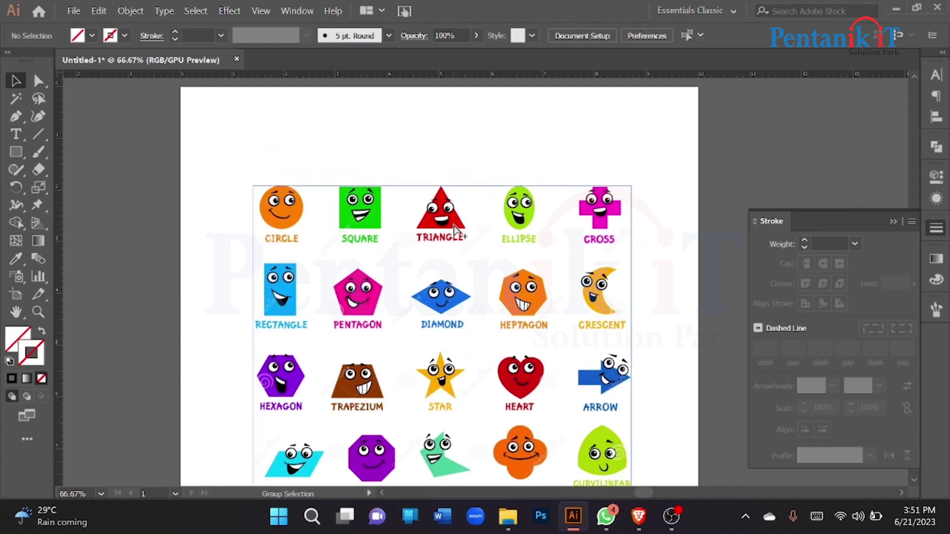
Draw a tilted triangle over the red triangle character with the Polygon tool and give it a solid black fill.
scroll(455, 225, up, 1)
drag(16, 151, 73, 194)
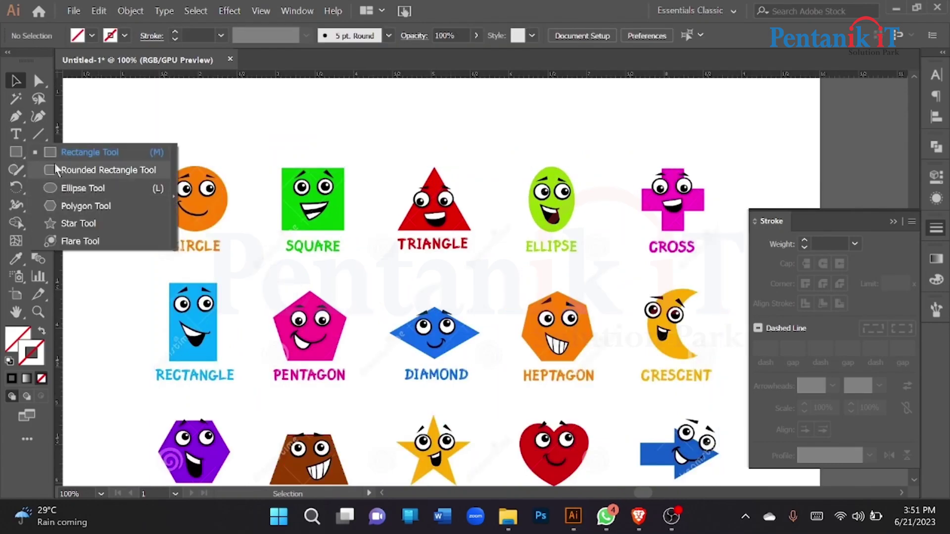
click(83, 206)
drag(417, 170, 459, 232)
key(ctrl+z)
click(16, 80)
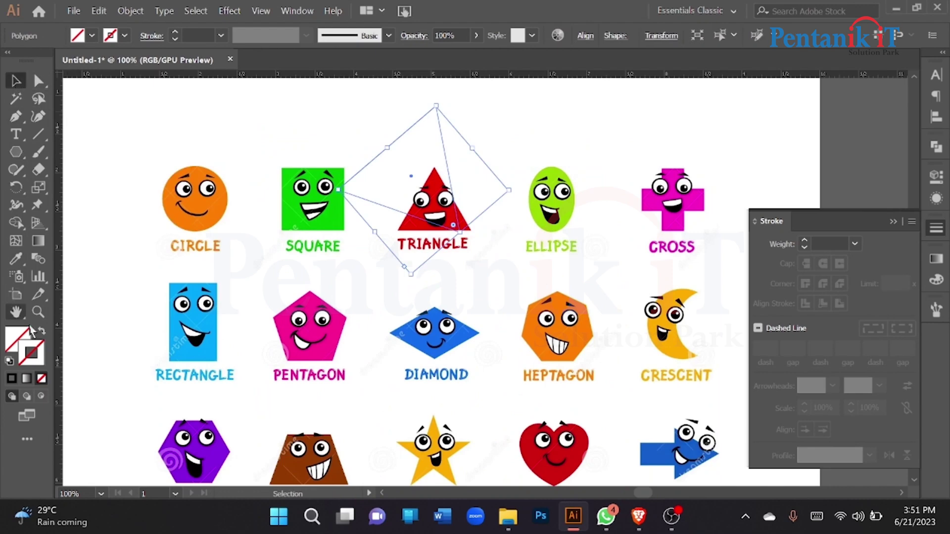
click(20, 337)
click(12, 378)
Move the shapes image to roughly the horizontal centre of the artboard, slightly lower than before, and lock it.
click(178, 166)
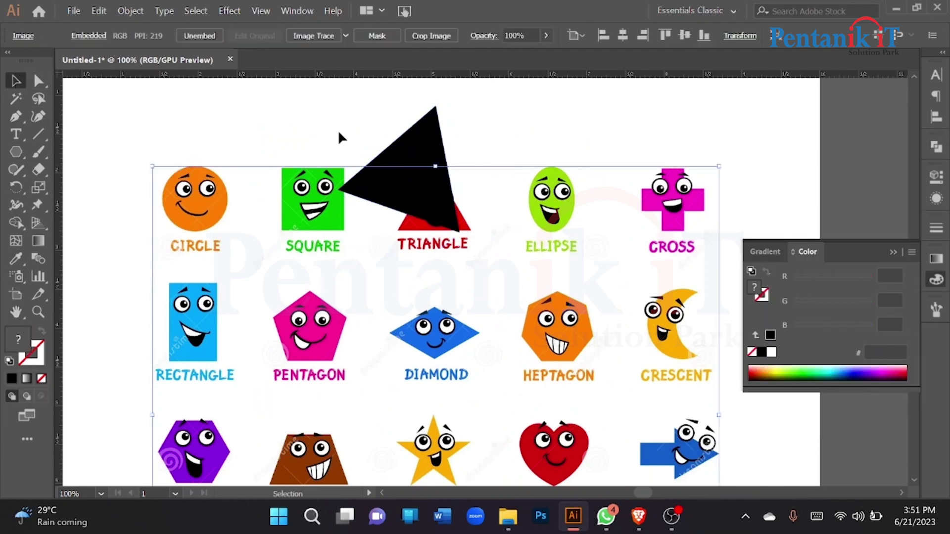
drag(414, 185, 424, 148)
drag(409, 274, 382, 235)
drag(308, 246, 361, 285)
scroll(383, 298, down, 1)
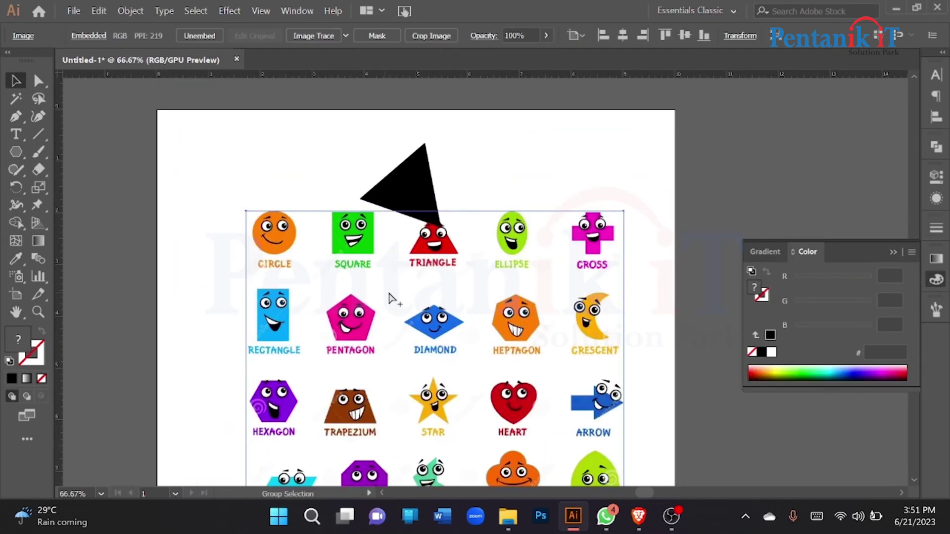
drag(421, 286, 390, 283)
key(ctrl+2)
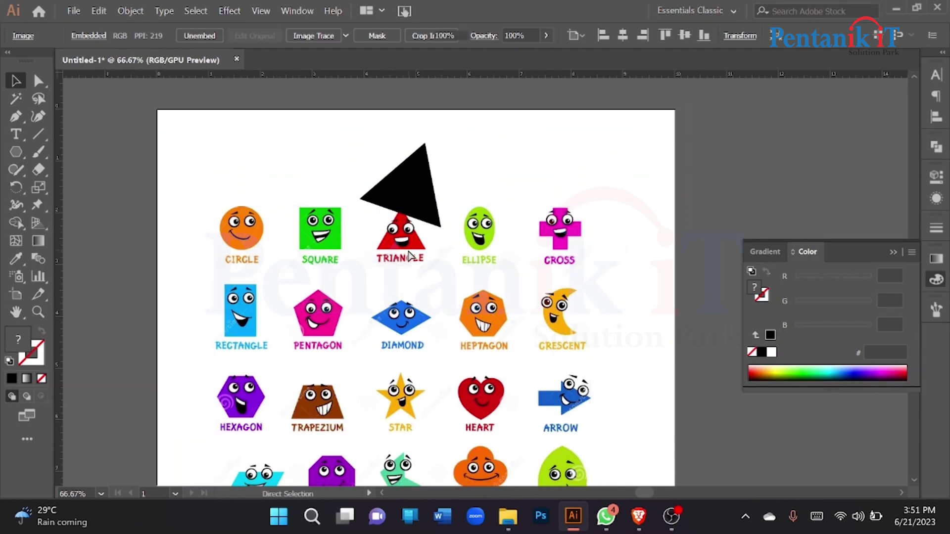
Test whether the black triangle and the shapes image can still be selected, and leave nothing selected.
click(407, 198)
click(332, 257)
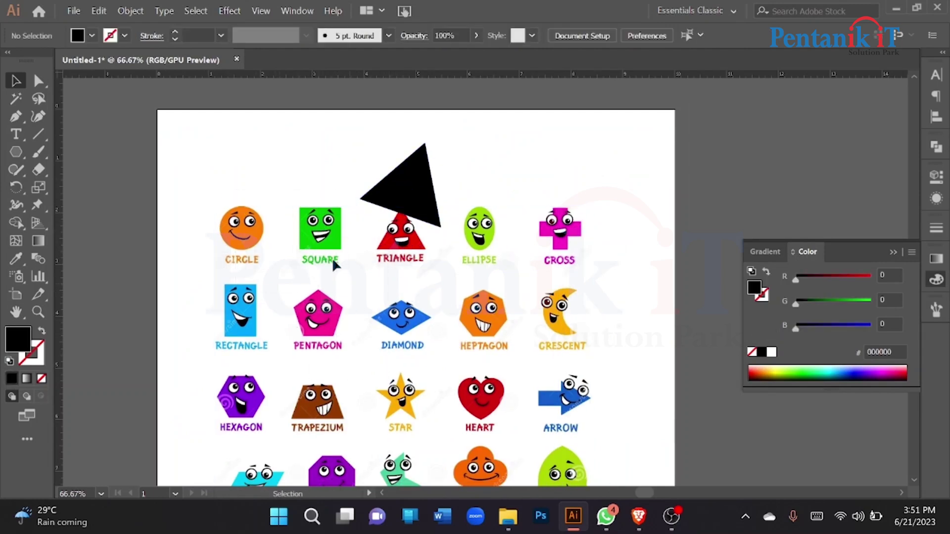
click(292, 237)
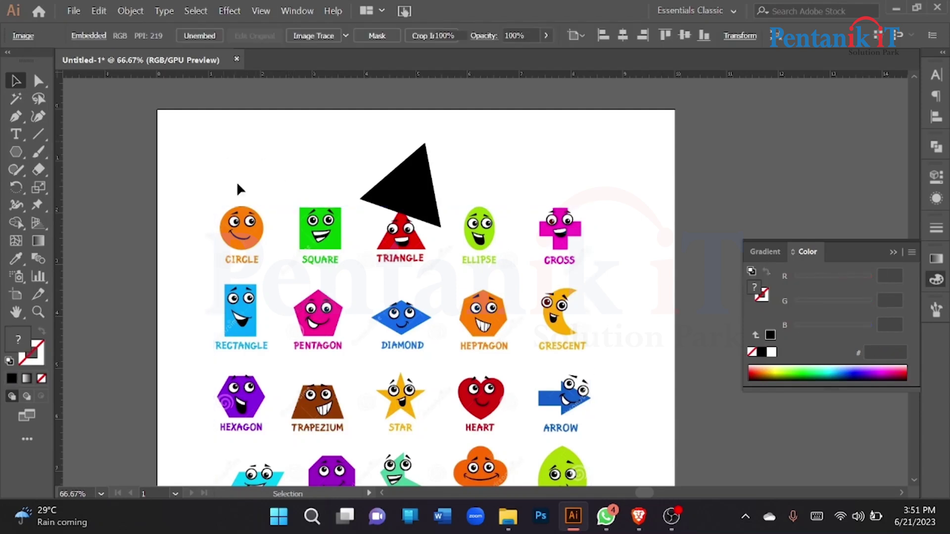
key(ctrl+shift+a)
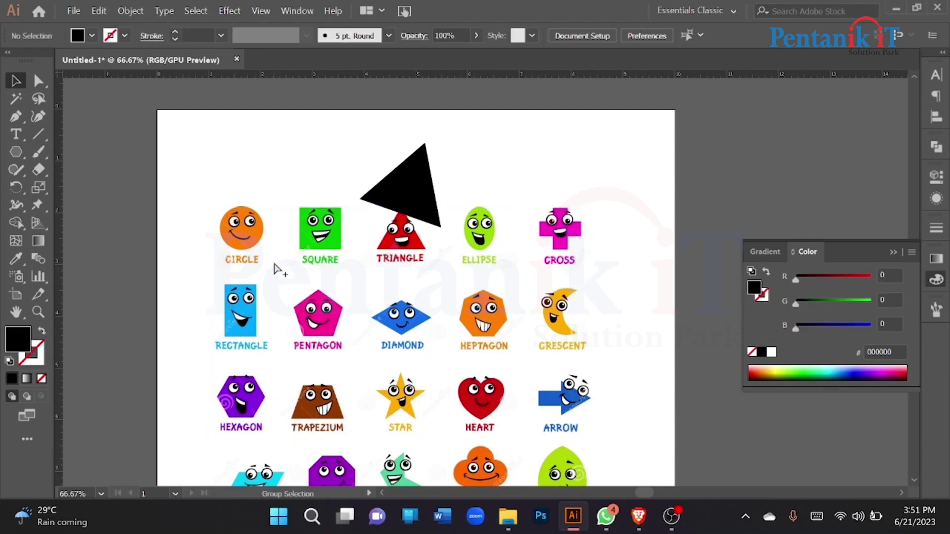
Delete the shapes image twice as a test, undo each deletion, and leave the image selected.
click(265, 240)
click(242, 165)
click(254, 258)
click(221, 162)
click(251, 245)
key(Delete)
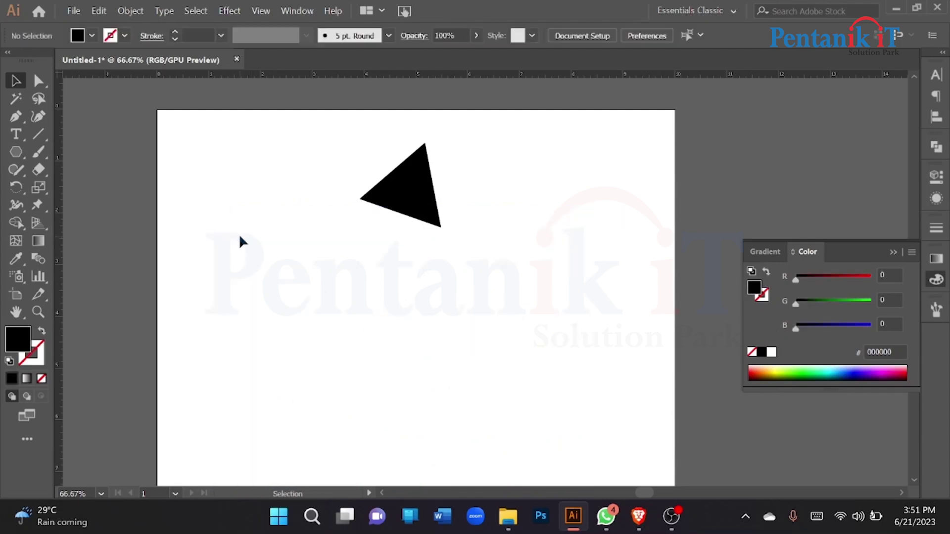
key(ctrl+z)
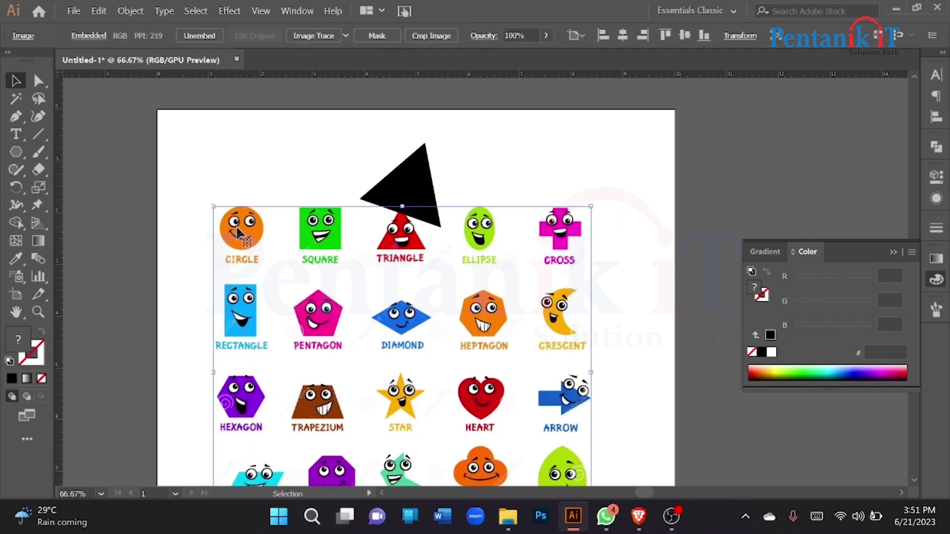
key(Delete)
key(ctrl+z)
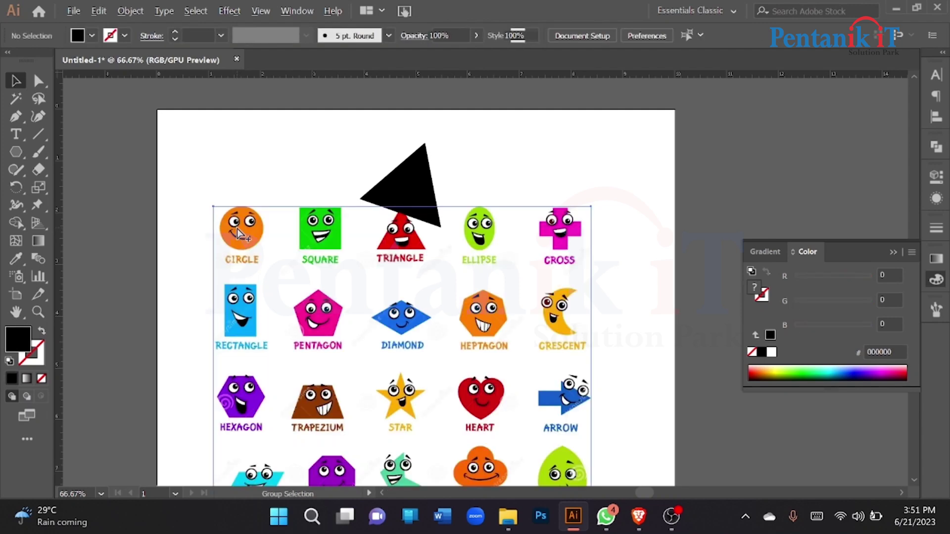
click(236, 229)
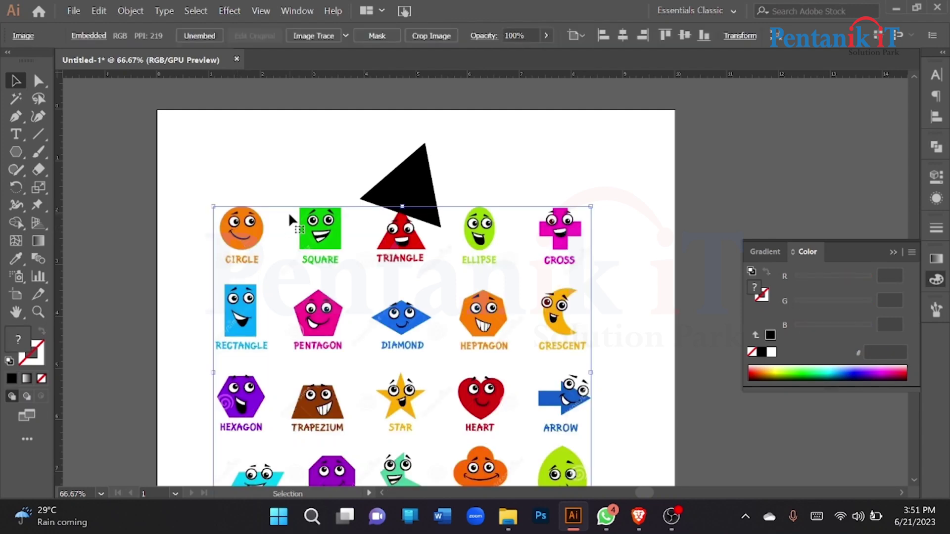
Rotate the black triangle so it stands upright and move it just above the red triangle character.
scroll(423, 203, up, 1)
click(433, 191)
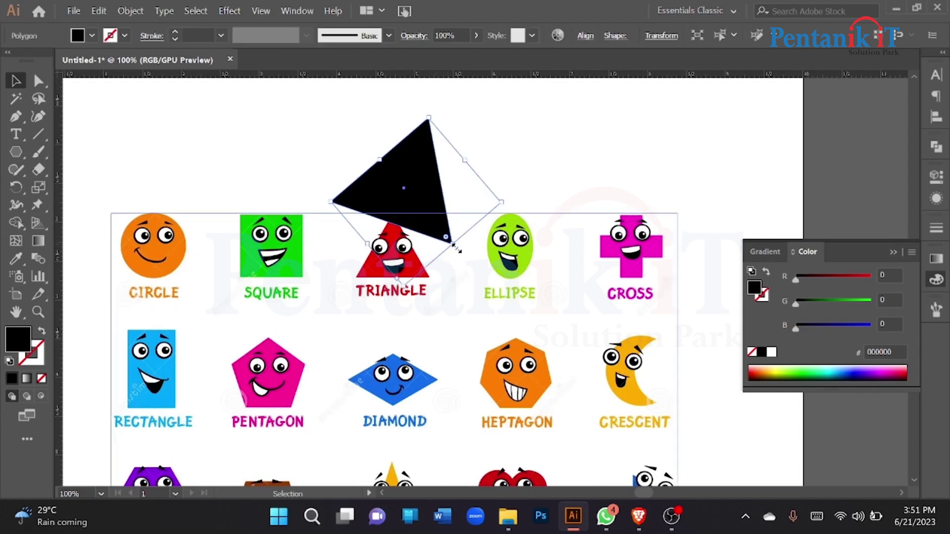
drag(459, 249, 405, 131)
drag(415, 181, 400, 141)
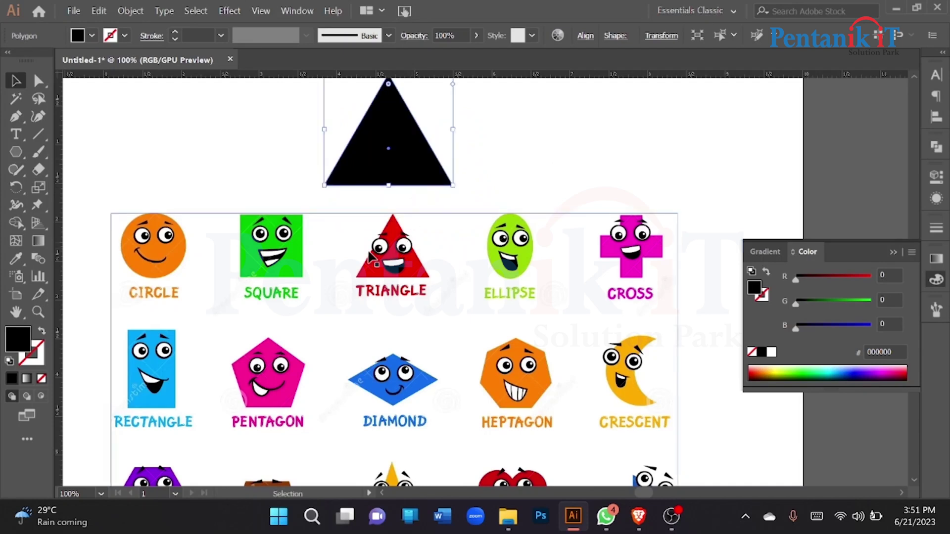
Lock the shapes image, fill the black triangle with red sampled from the triangle character, and deselect it.
click(361, 251)
key(ctrl+2)
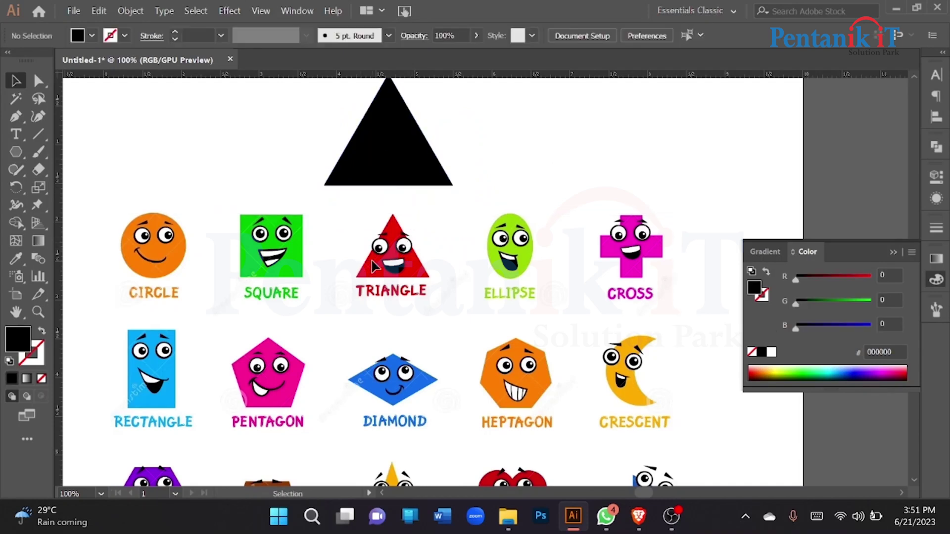
click(409, 171)
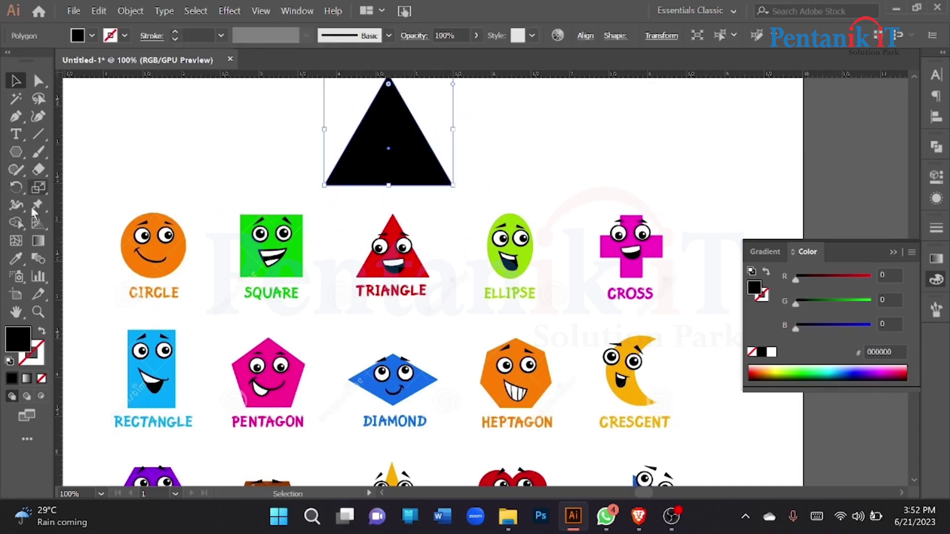
click(17, 258)
click(378, 265)
click(16, 80)
click(216, 138)
click(415, 152)
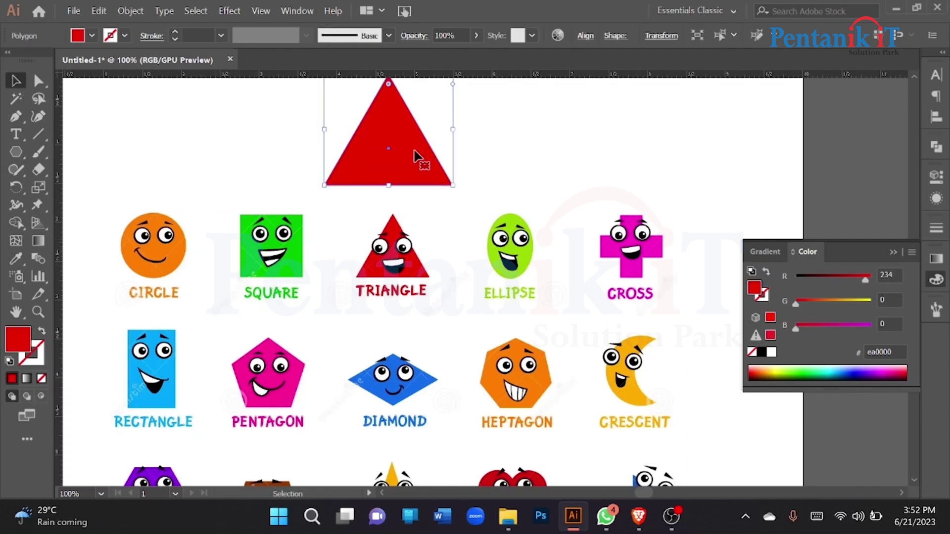
scroll(416, 158, up, 1)
click(202, 200)
Draw a small circle over the upper part of the large red triangle's left edge with the Ellipse tool.
click(16, 151)
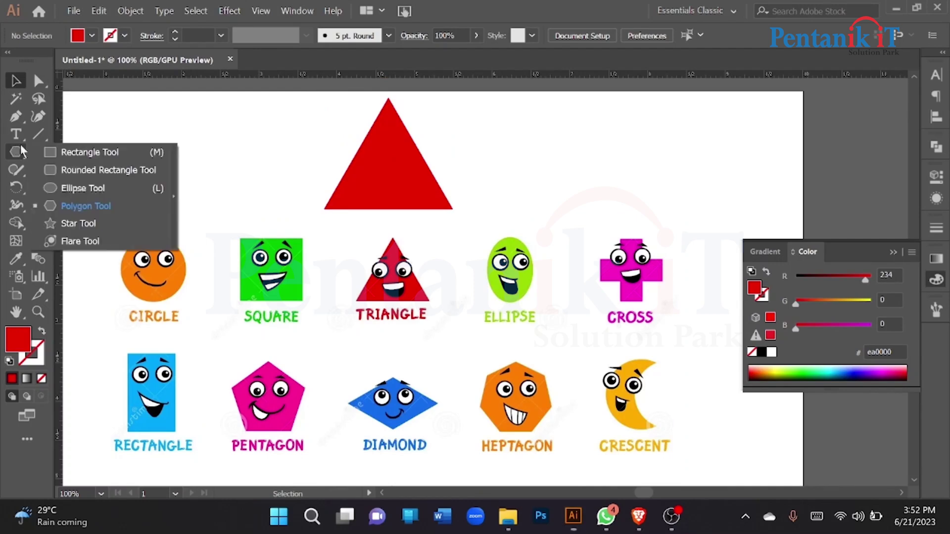
click(74, 188)
scroll(380, 271, up, 3)
scroll(381, 272, down, 3)
scroll(378, 271, up, 2)
drag(356, 199, 370, 208)
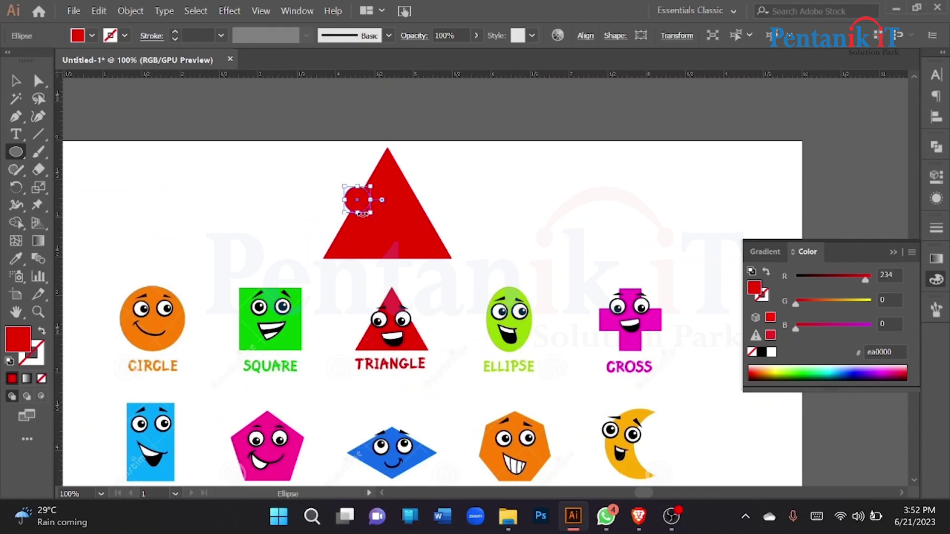
Fill the small circle with the white sampled from the triangle character's eye and deselect it.
scroll(363, 213, up, 2)
click(13, 254)
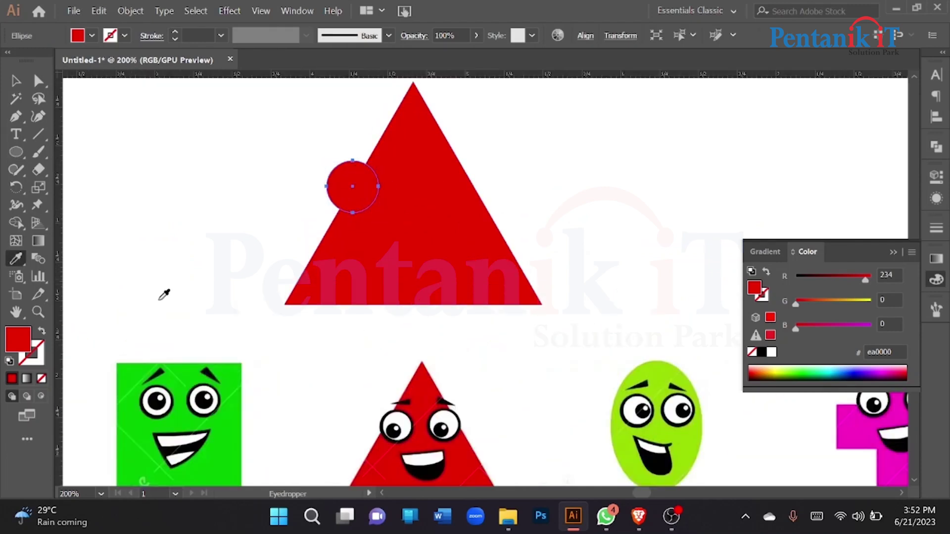
click(398, 409)
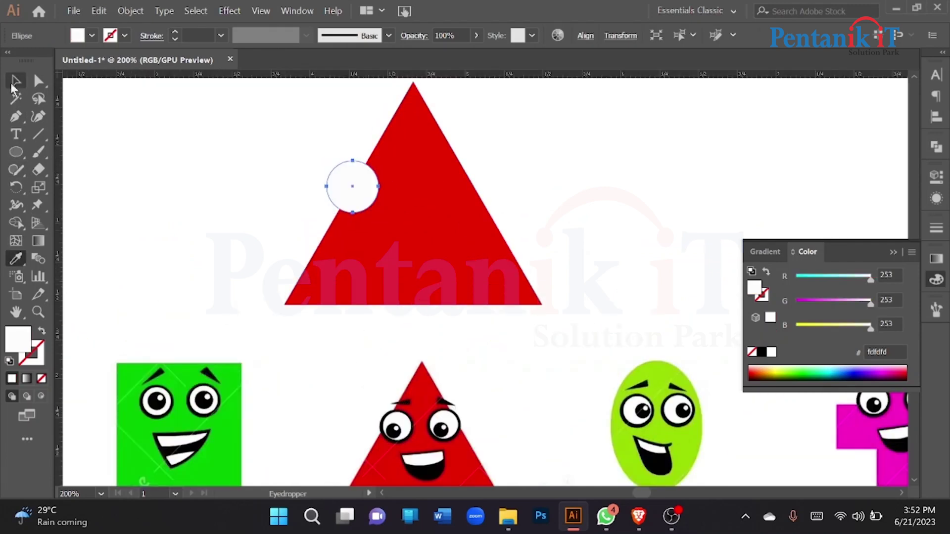
click(15, 81)
click(272, 196)
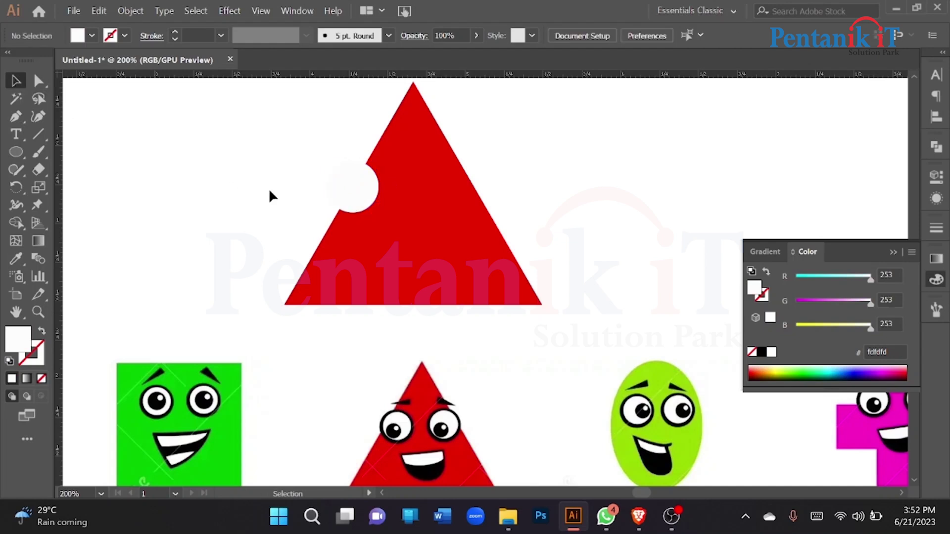
Create a slightly smaller concentric copy of the white circle inside it to form the eye's inner part.
click(373, 198)
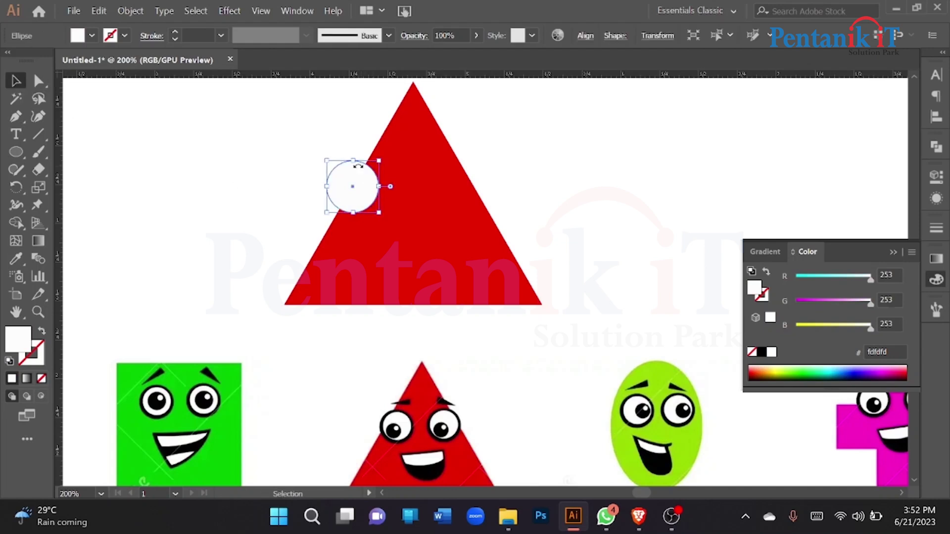
drag(353, 165, 352, 168)
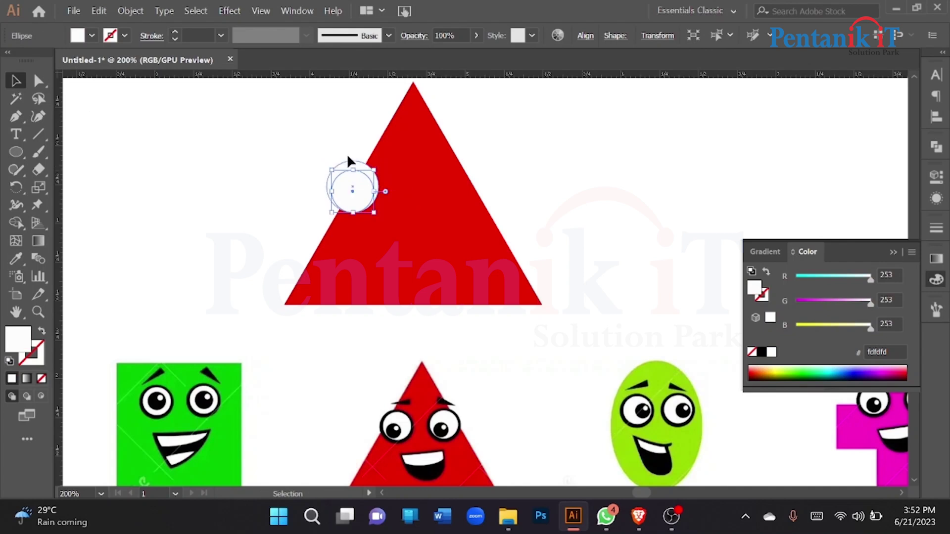
key(ctrl+z)
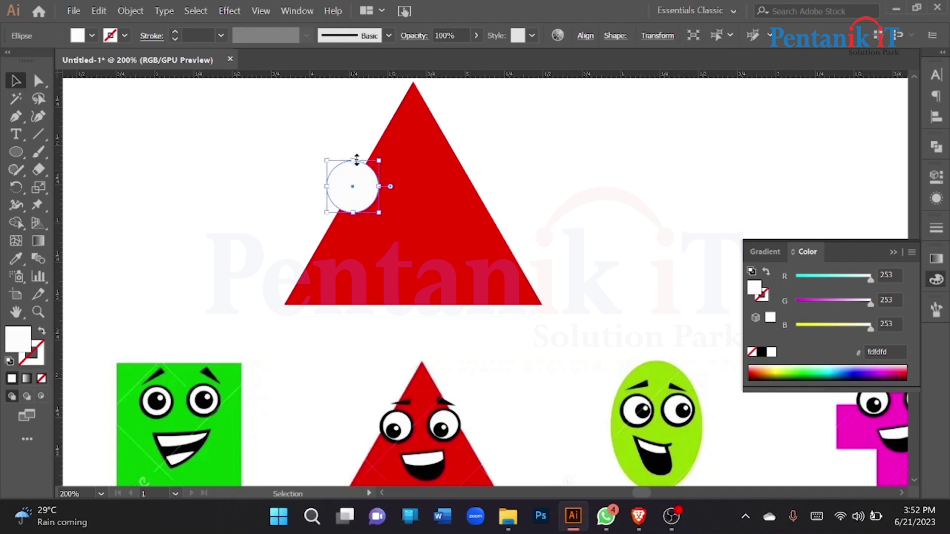
drag(356, 160, 356, 166)
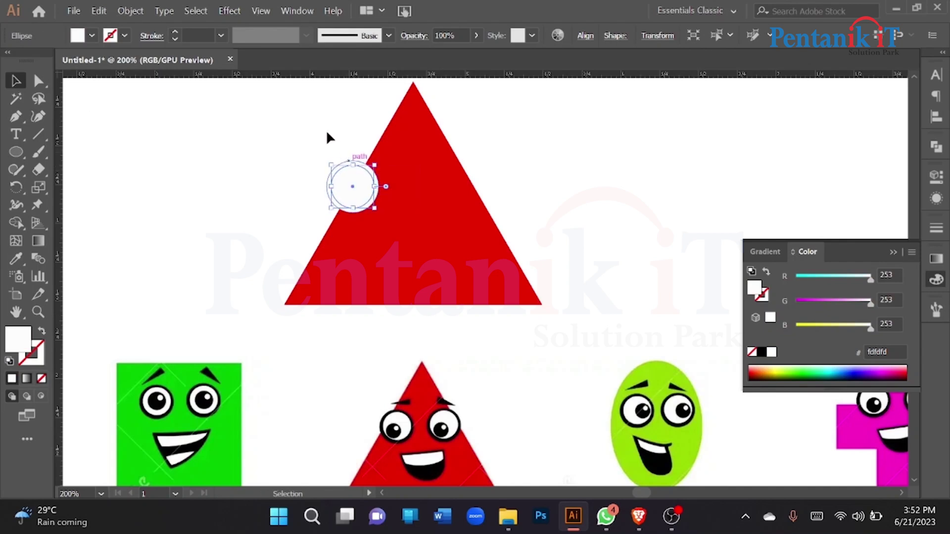
click(329, 136)
Fill the outer eye circle with the black sampled from the triangle character's eye outline and deselect it.
click(356, 161)
click(17, 258)
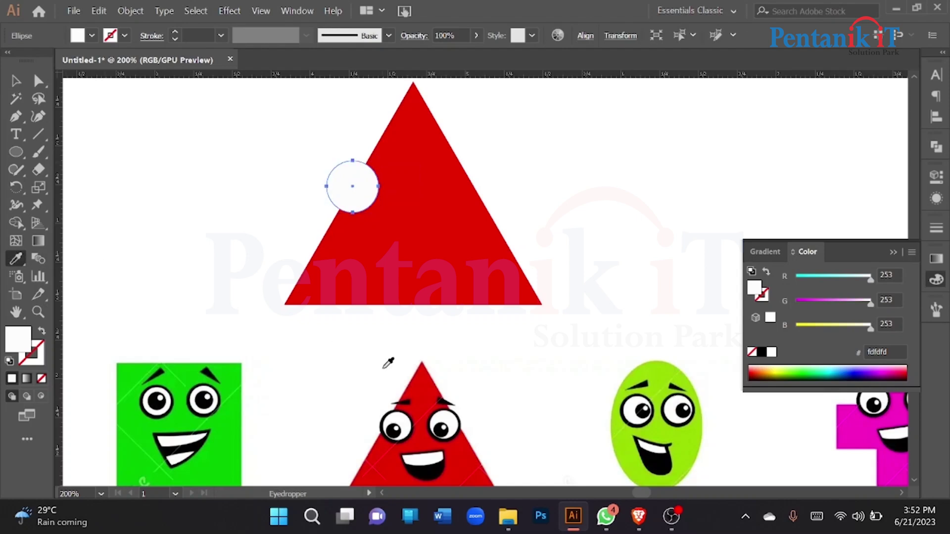
click(386, 413)
click(15, 80)
click(91, 138)
Create a much smaller copy of the inner white circle in the lower left of the eye as the pupil.
scroll(372, 209, up, 2)
click(345, 190)
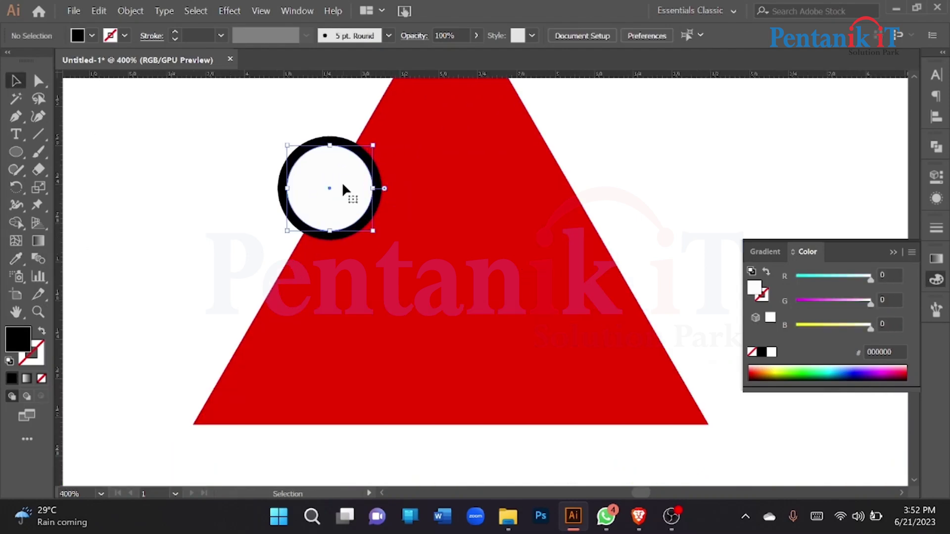
click(340, 157)
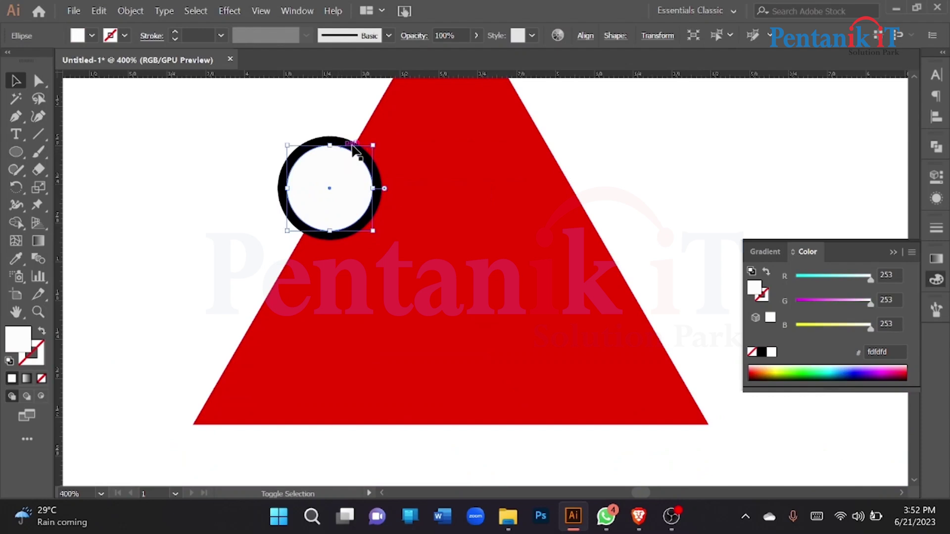
drag(371, 143, 342, 179)
key(ctrl+z)
drag(330, 146, 316, 203)
Fill the pupil circle with the black sampled from the triangle character's pupil.
scroll(316, 202, down, 3)
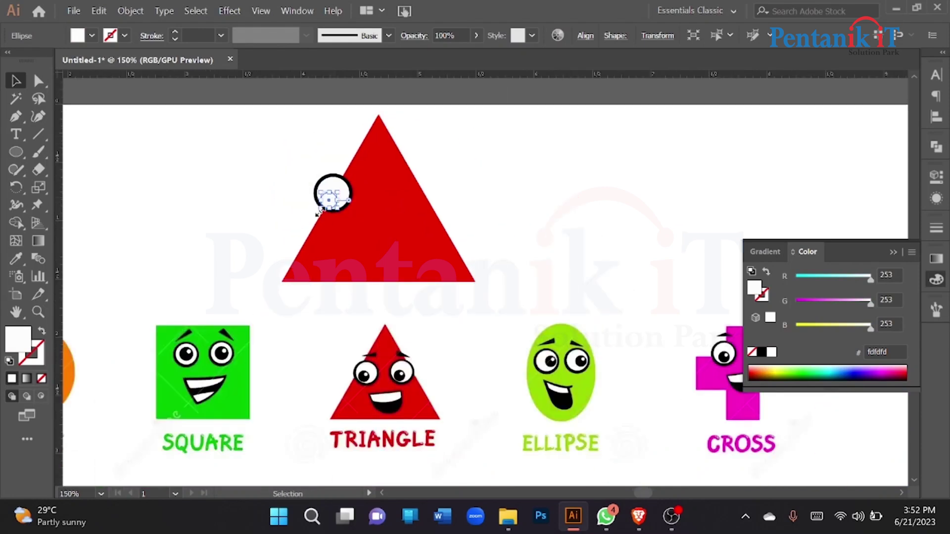
click(16, 258)
scroll(358, 394, up, 3)
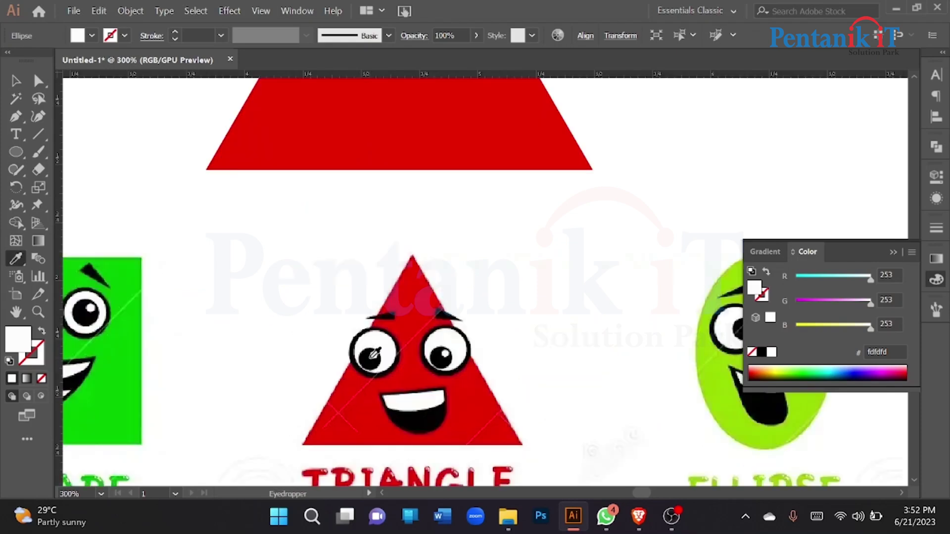
click(363, 377)
scroll(371, 398, down, 2)
scroll(355, 189, up, 4)
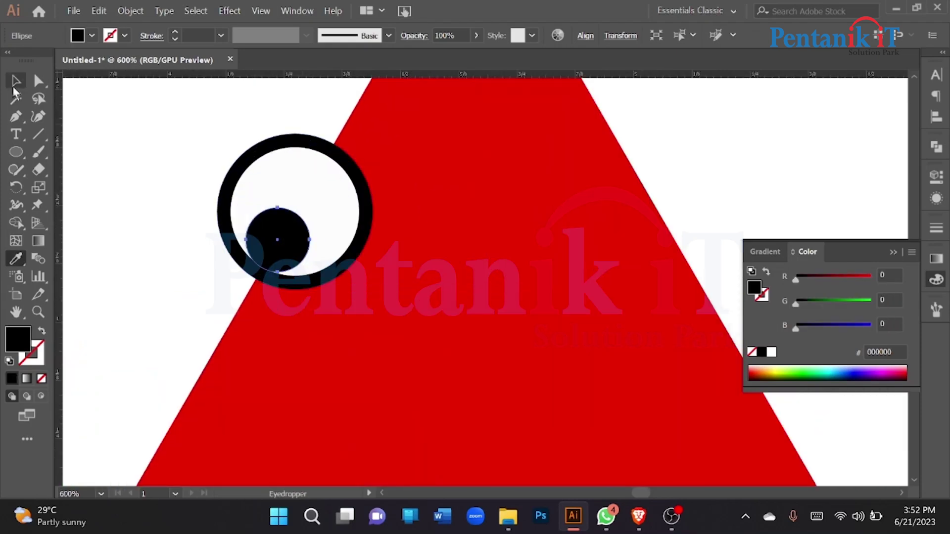
Create a small copy of the pupil circle inside its upper right part as the eye's highlight.
click(16, 82)
scroll(224, 224, up, 2)
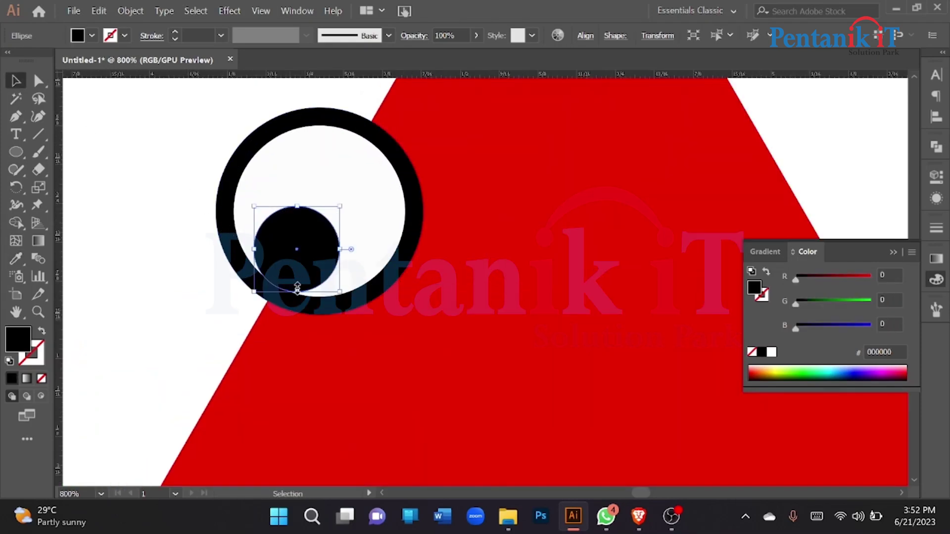
drag(252, 293, 290, 256)
drag(340, 206, 315, 231)
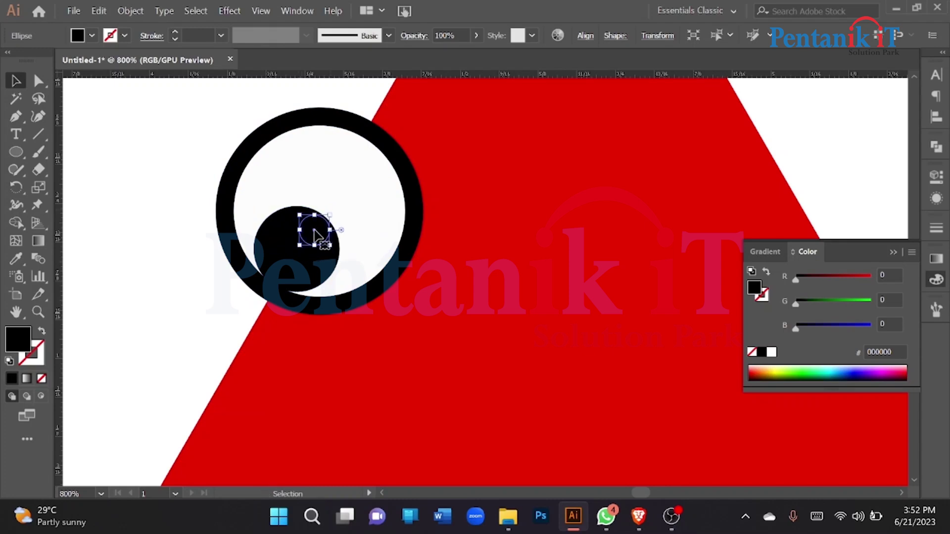
Fill the highlight circle with the white sampled from the drawn eye and deselect it.
click(18, 258)
click(329, 184)
key(ctrl+minus)
key(ctrl+minus)
key(ctrl+minus)
key(ctrl+minus)
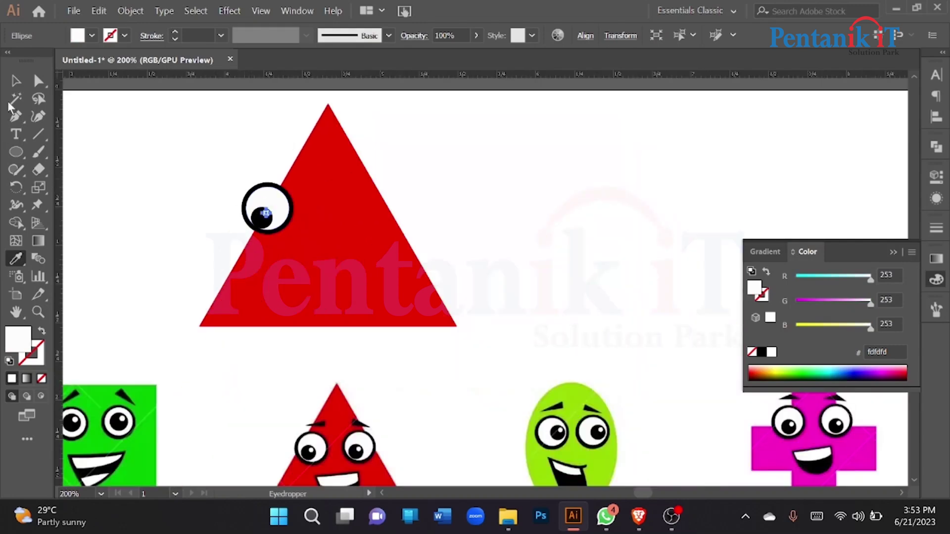
click(16, 80)
click(166, 184)
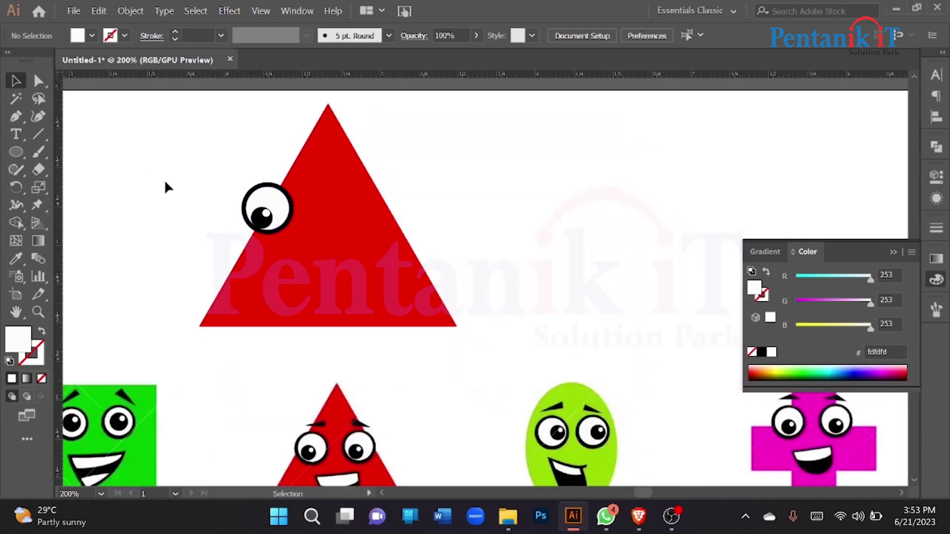
drag(187, 175, 354, 277)
shift+click(338, 271)
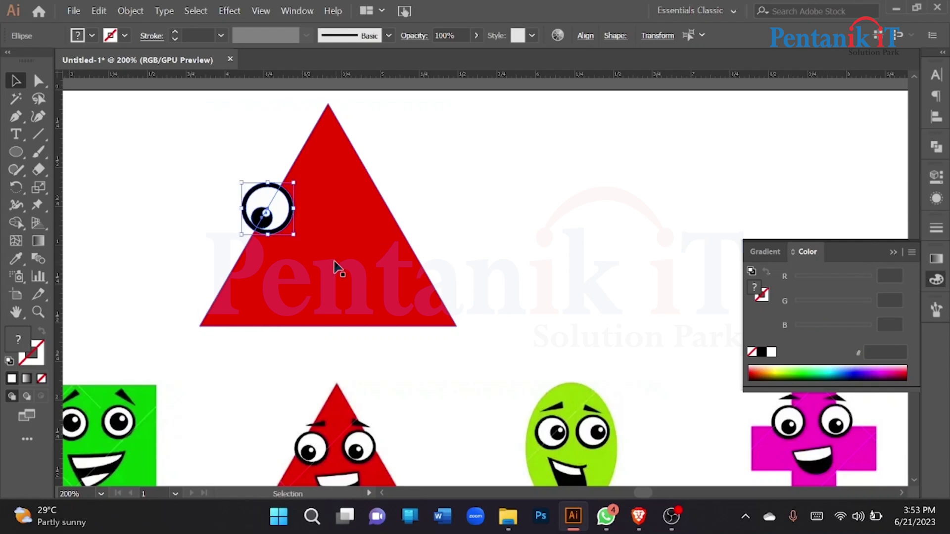
key(super)
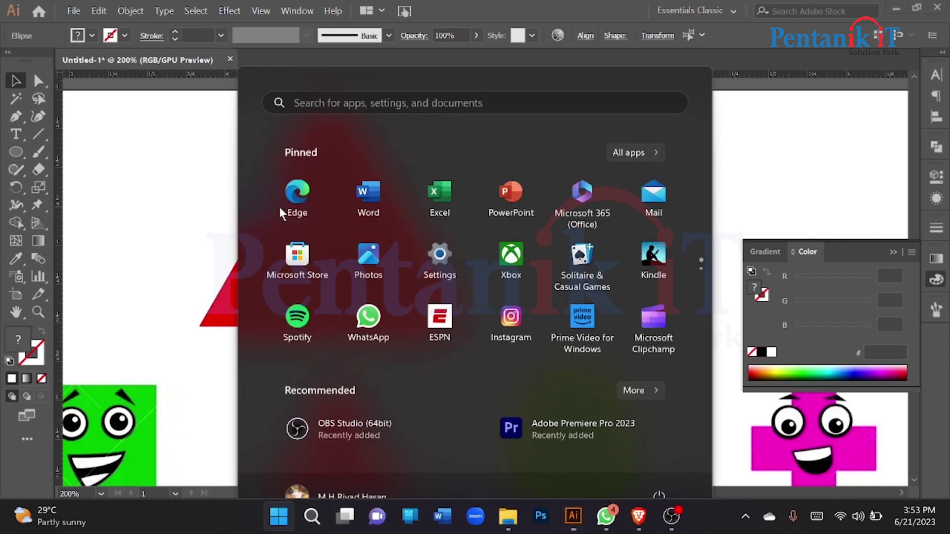
click(169, 206)
click(170, 204)
key(v)
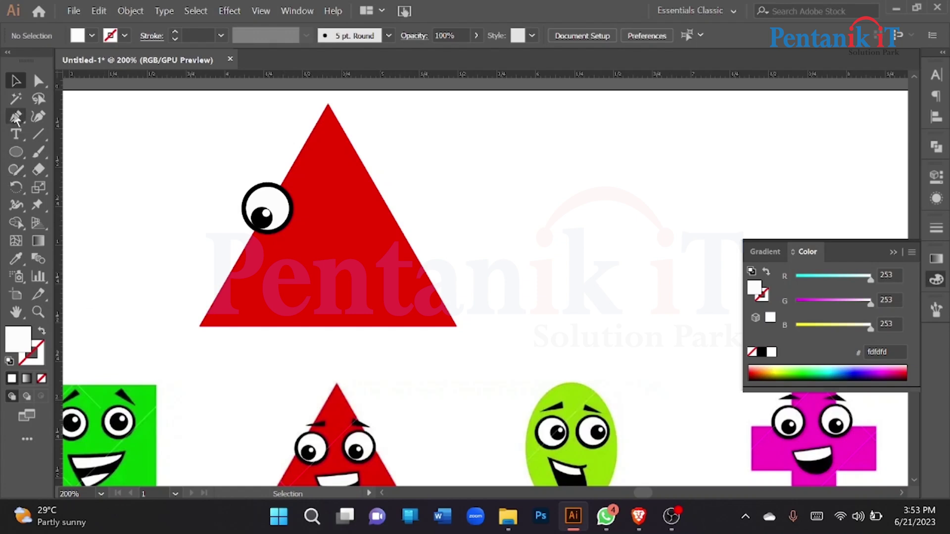
click(16, 118)
scroll(180, 308, down, 2)
click(22, 84)
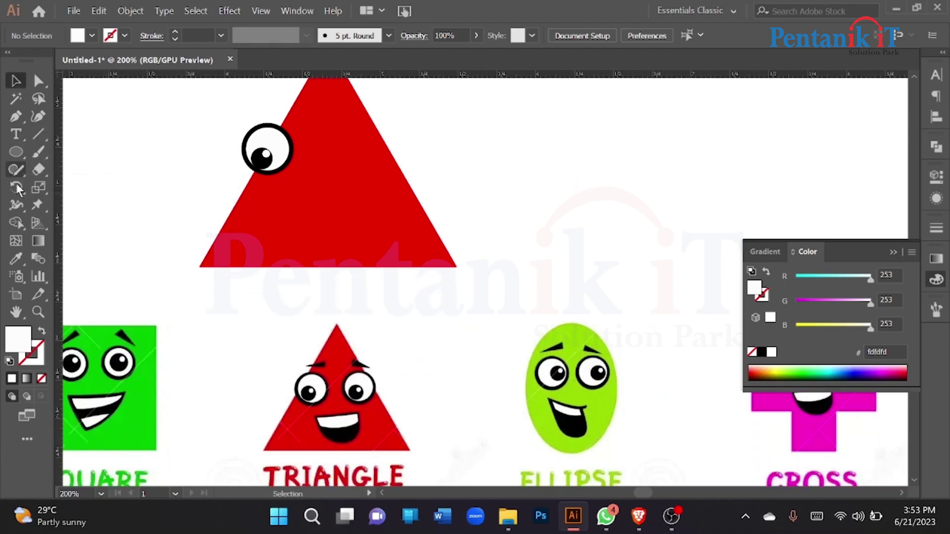
Draw a small upright triangle to the left of the triangle character's tip with the Polygon tool.
drag(16, 153, 74, 207)
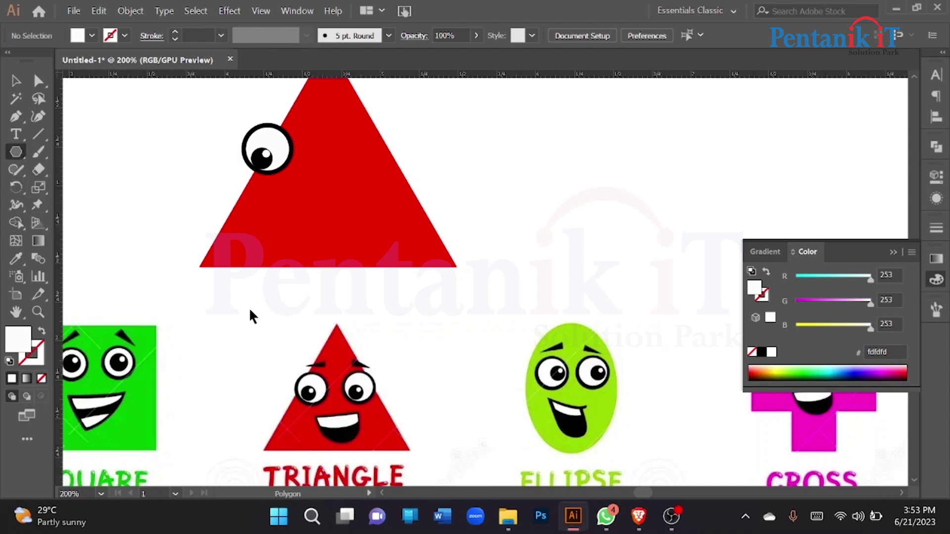
scroll(319, 375, up, 3)
drag(179, 295, 204, 309)
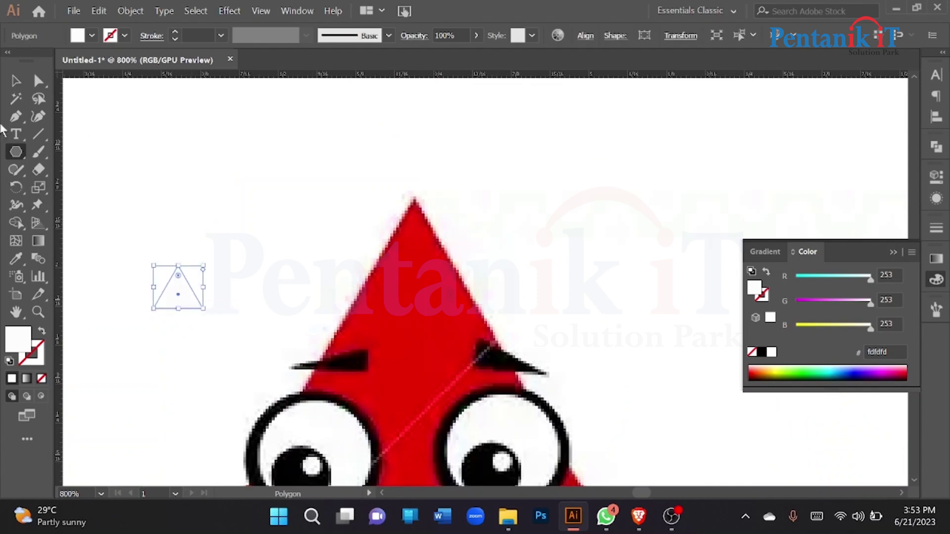
Fill the small triangle with the black sampled from the reference character's eyebrow and shift it slightly toward the character.
click(14, 83)
click(16, 258)
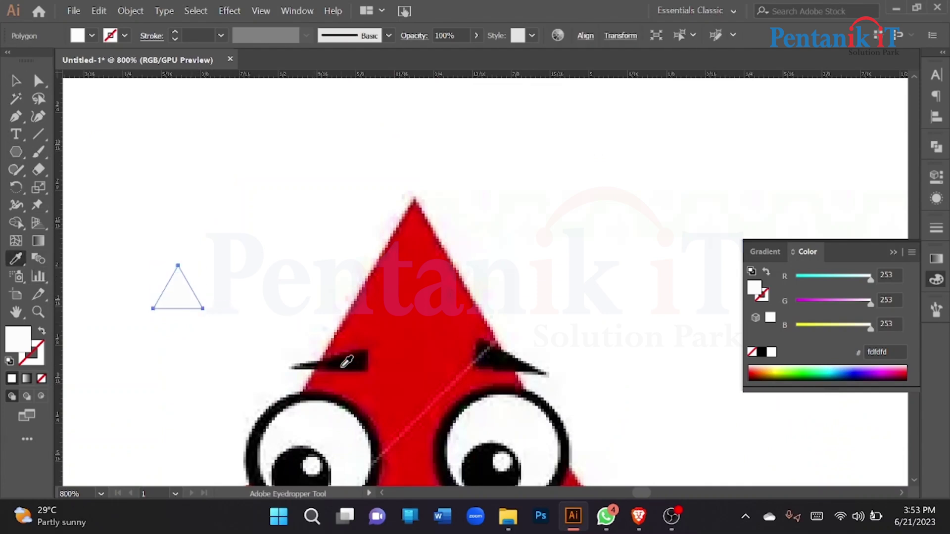
click(347, 362)
click(15, 82)
drag(182, 294, 199, 315)
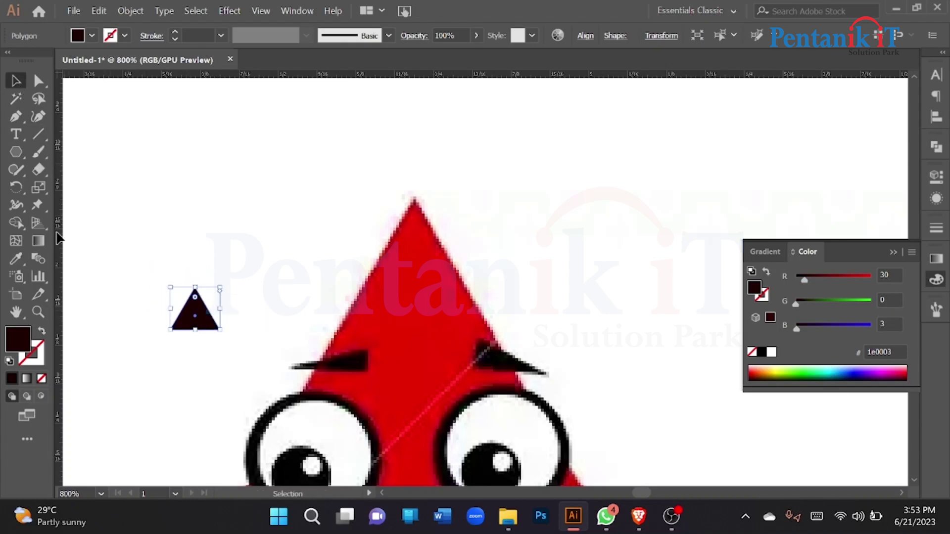
Reshape the small black triangle into a flat, wide, slanted eyebrow shape.
click(39, 82)
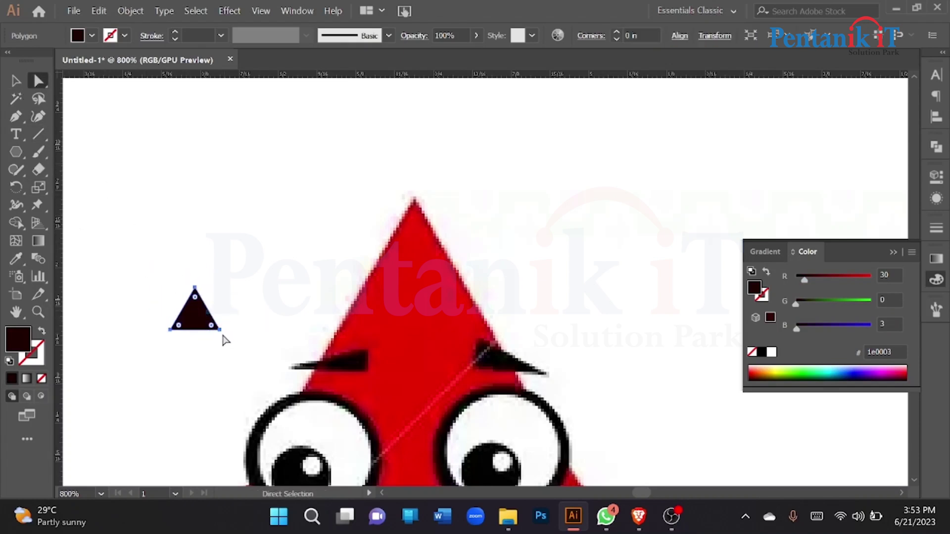
drag(219, 330, 512, 378)
key(v)
key(ctrl+z)
click(277, 309)
Reflect the eyebrow shape horizontally so its long point faces left, and move it closer to the reference character.
right_click(217, 315)
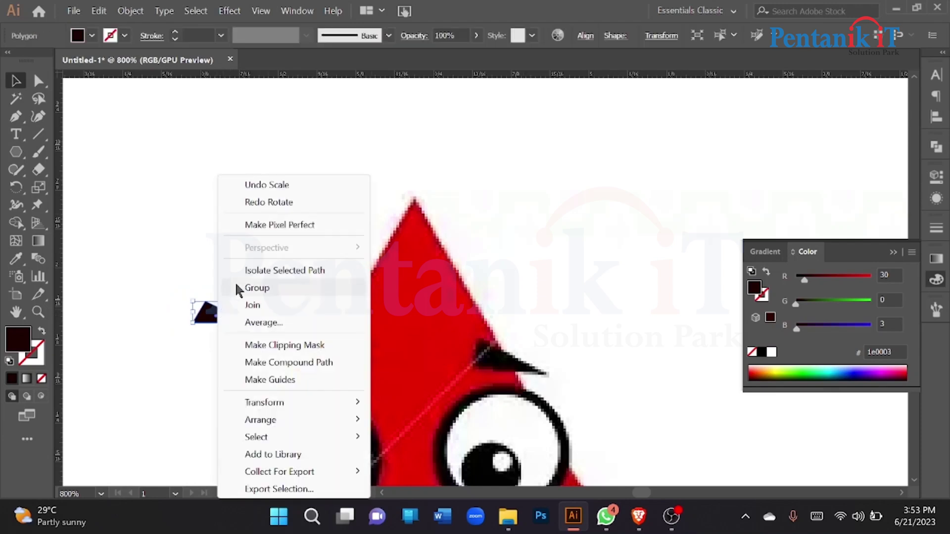
mouse_move(277, 404)
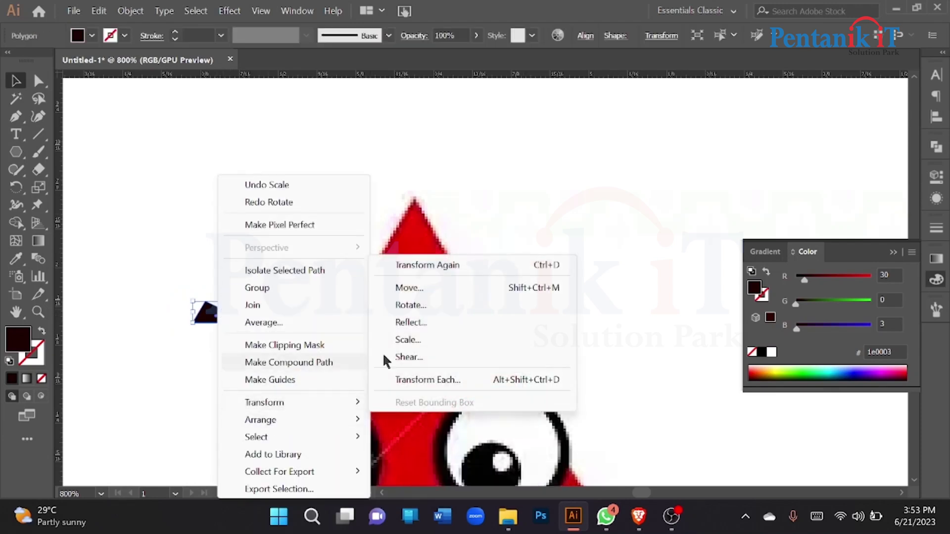
click(428, 321)
click(749, 354)
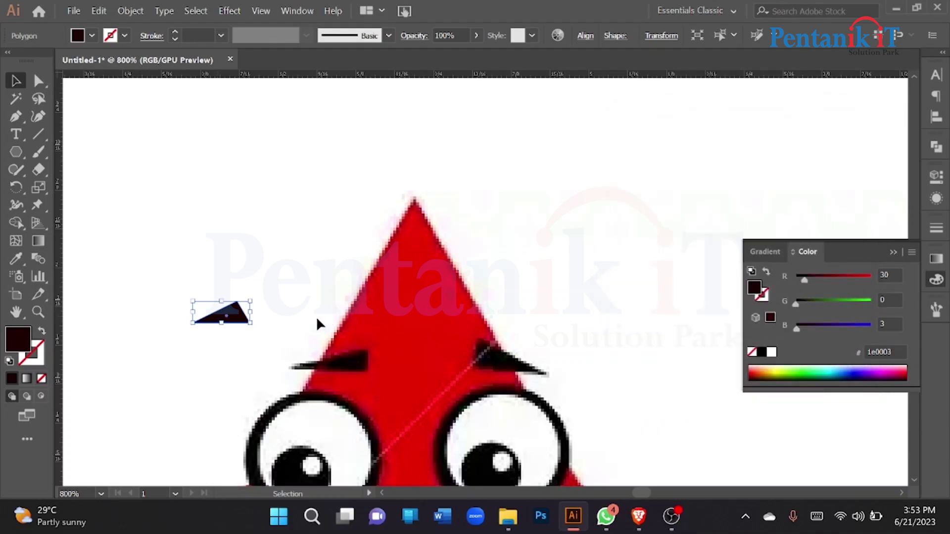
drag(242, 318, 287, 317)
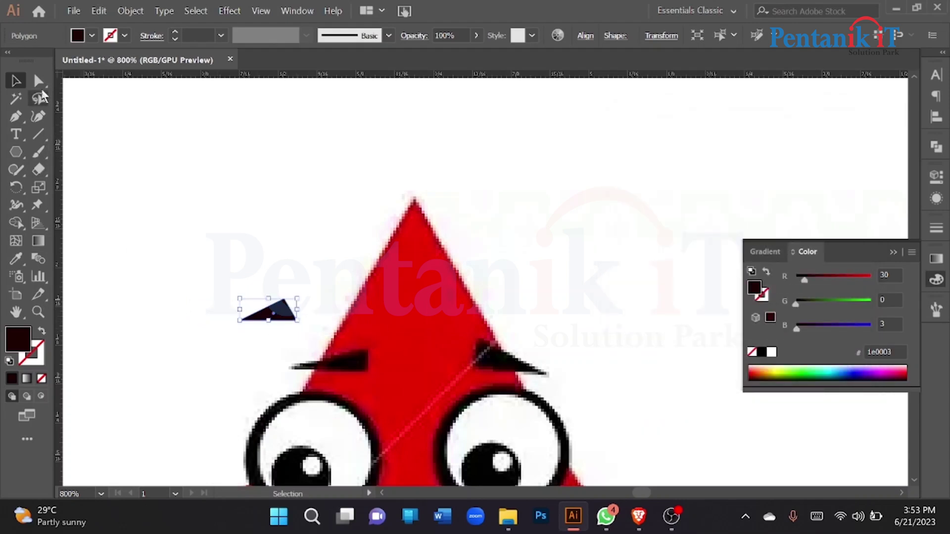
Pull the eyebrow's upper anchor point to the right so its right edge stands vertical like the reference eyebrow.
click(38, 80)
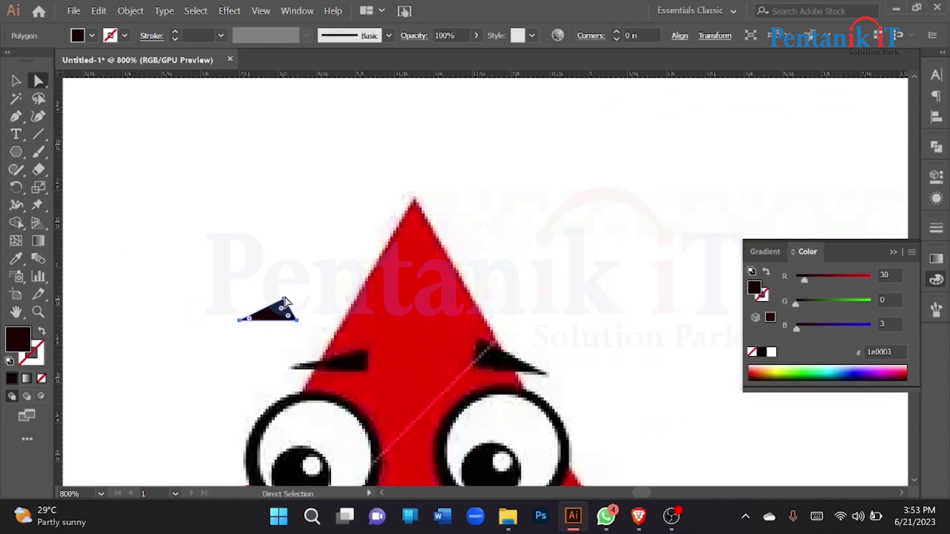
drag(284, 299, 348, 362)
click(308, 310)
key(ctrl+z)
scroll(262, 310, down, 3)
click(259, 306)
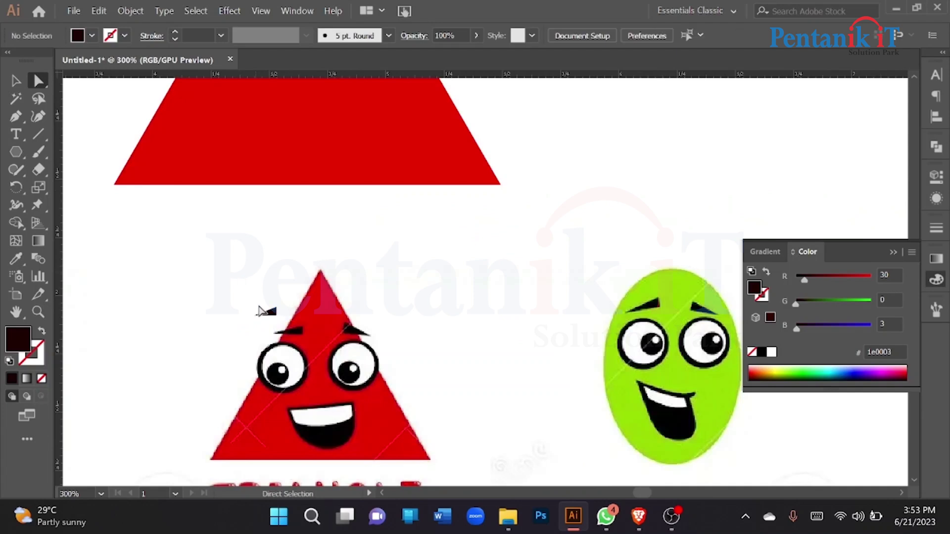
Move the eyebrow to the large red triangle, enlarge it to match the drawn eye, and position it just above that eye.
scroll(274, 350, down, 2)
click(275, 341)
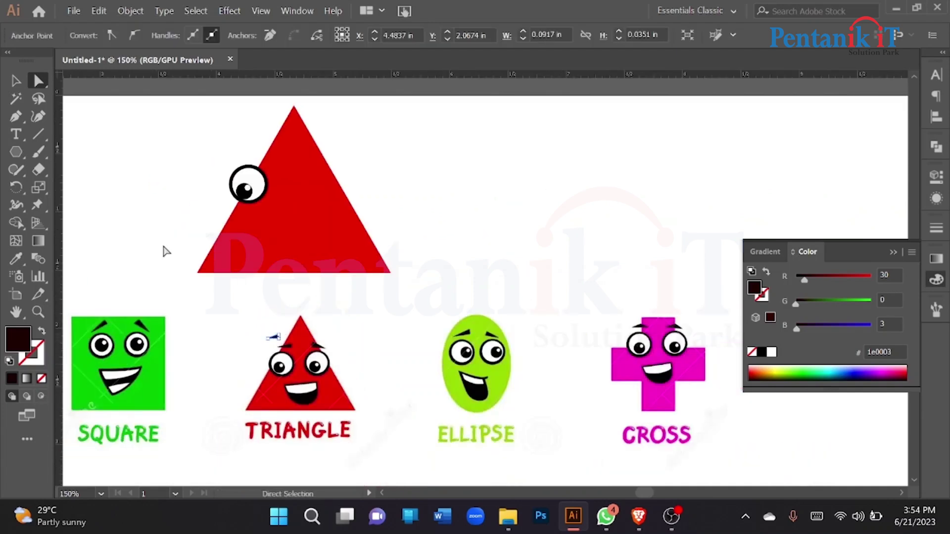
click(15, 80)
drag(280, 338, 239, 159)
click(242, 309)
scroll(243, 148, up, 4)
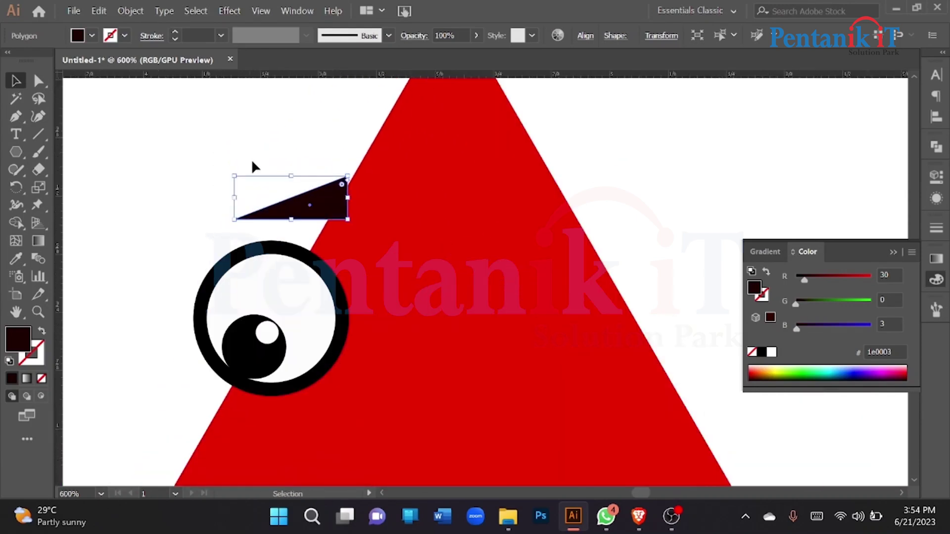
drag(332, 200, 350, 208)
scroll(348, 206, down, 3)
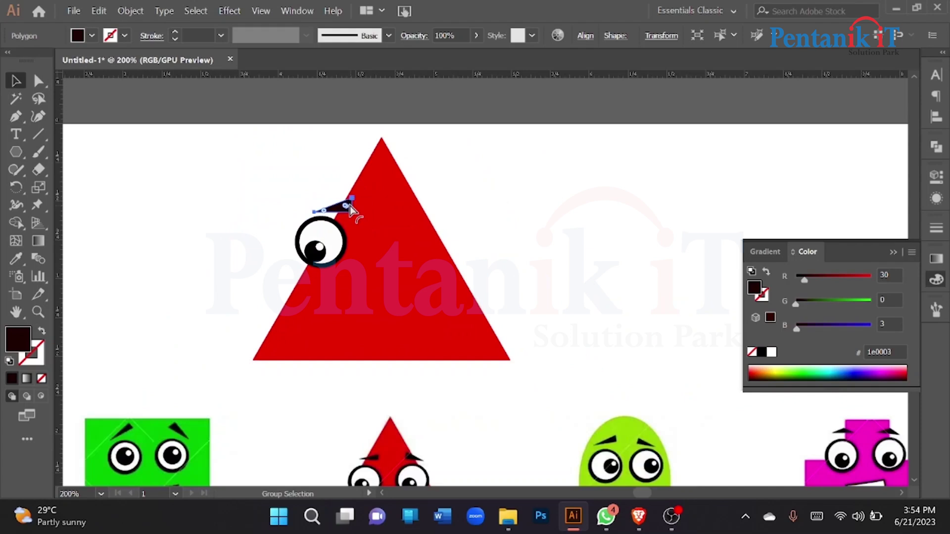
scroll(349, 206, up, 2)
drag(315, 214, 332, 206)
Group the drawn eye with its eyebrow and place a horizontally aligned copy on the red triangle's right side.
scroll(328, 221, down, 3)
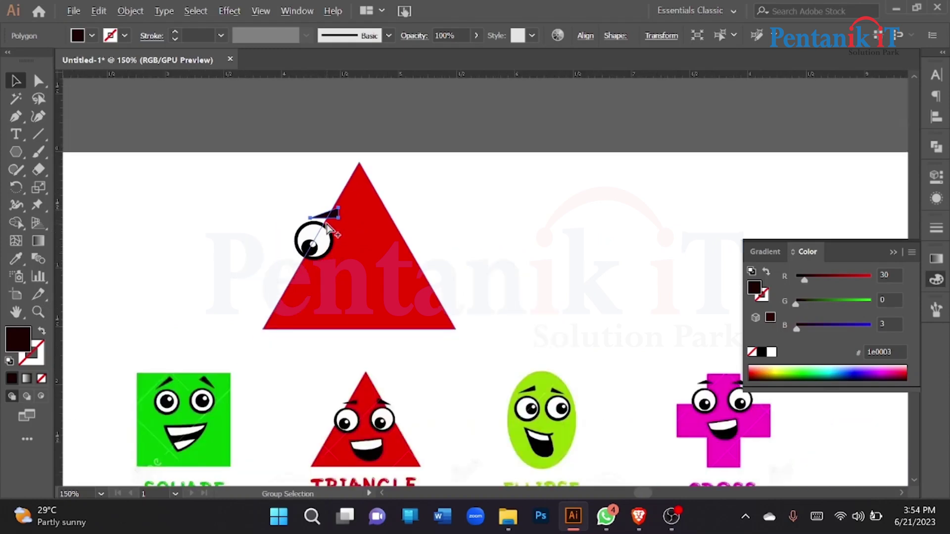
drag(345, 262, 348, 275)
shift+click(348, 275)
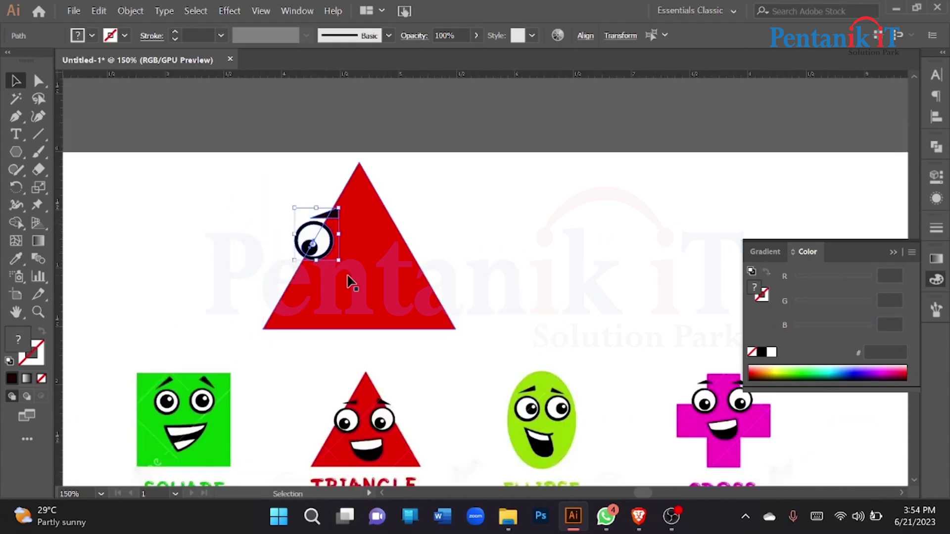
key(ctrl+g)
drag(324, 247, 413, 247)
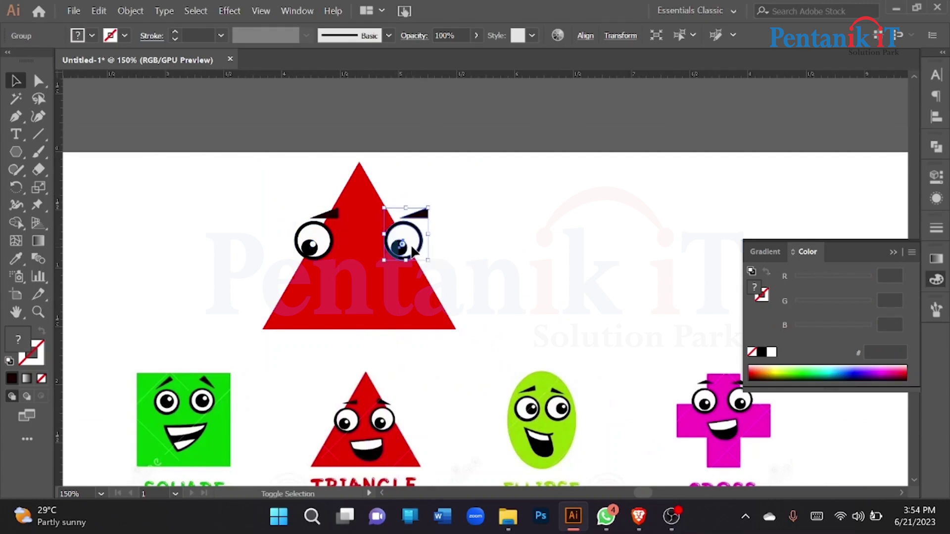
Ungroup the copied eye and reflect its eyebrow horizontally so the long point faces right.
right_click(428, 219)
click(472, 347)
click(469, 245)
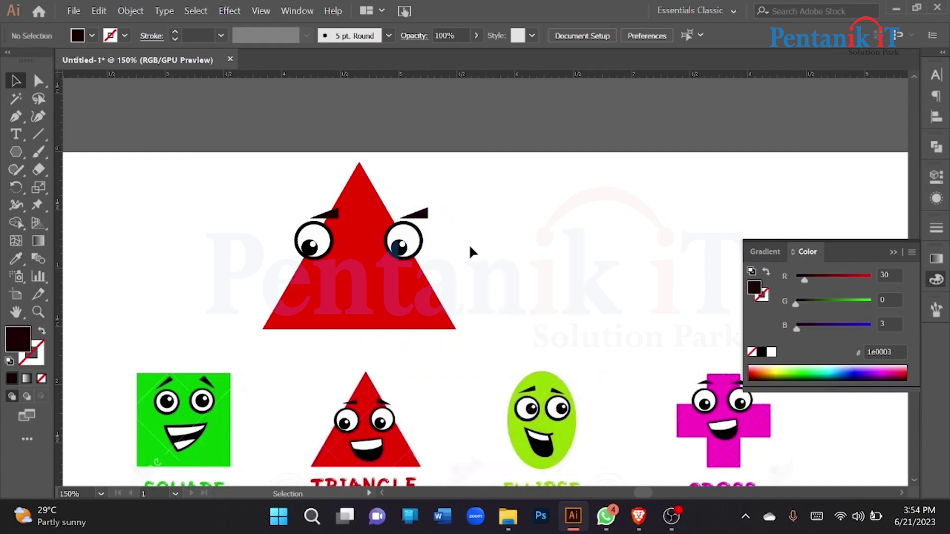
right_click(421, 218)
mouse_move(517, 389)
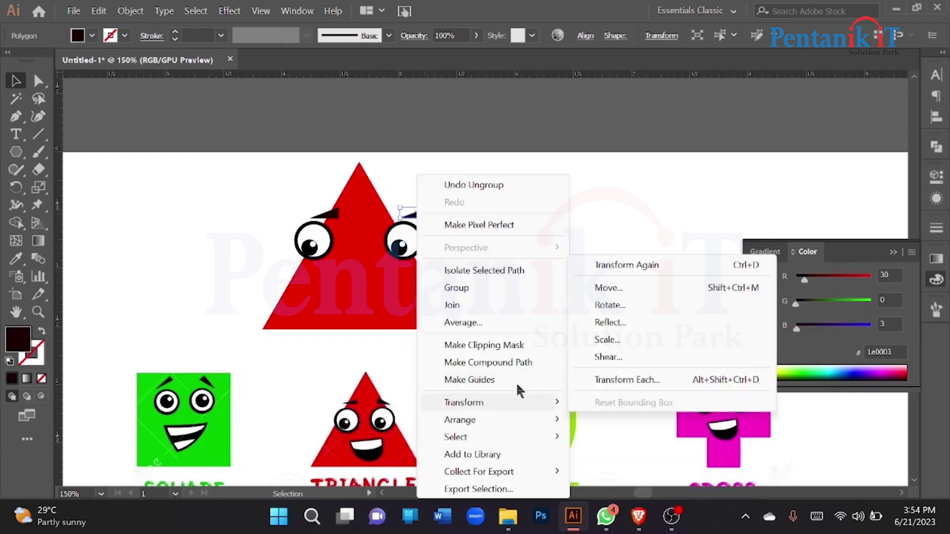
click(610, 322)
click(737, 354)
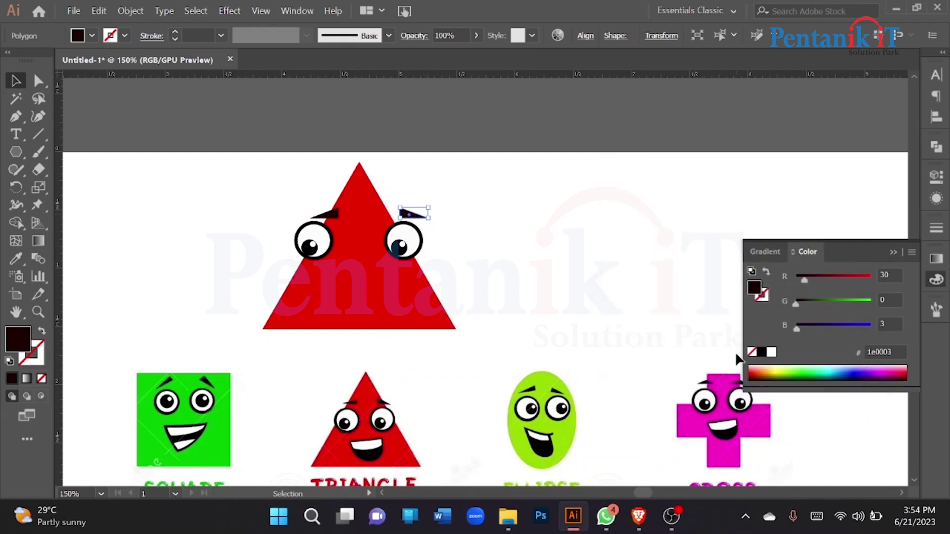
Nudge the reflected eyebrow left until it mirrors the left eyebrow's placement, and deselect it.
key(shift+Left)
key(shift+Left)
key(shift+Left)
key(Right)
key(Right)
key(Right)
key(Right)
key(Right)
click(536, 262)
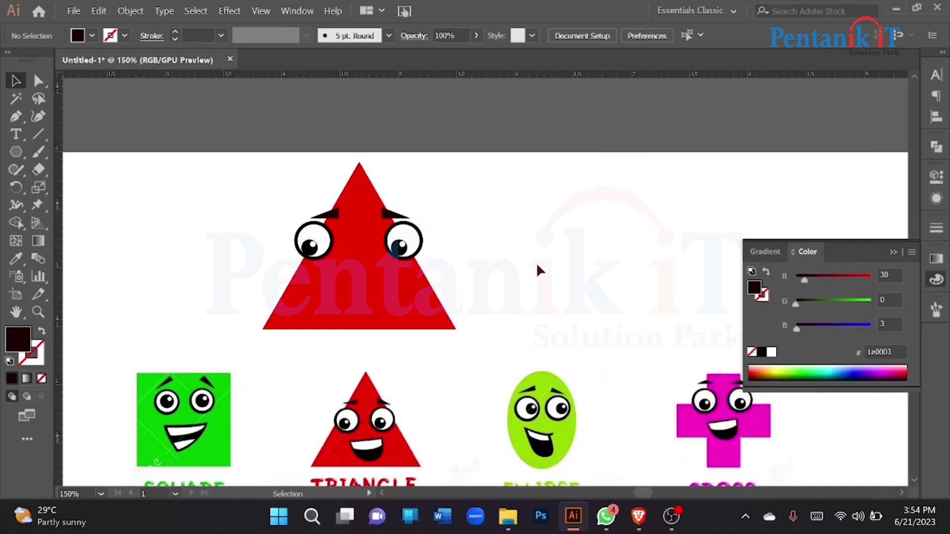
Draw a black rectangle for the mouth centred below the eyes with the Rectangle tool.
scroll(480, 298, down, 2)
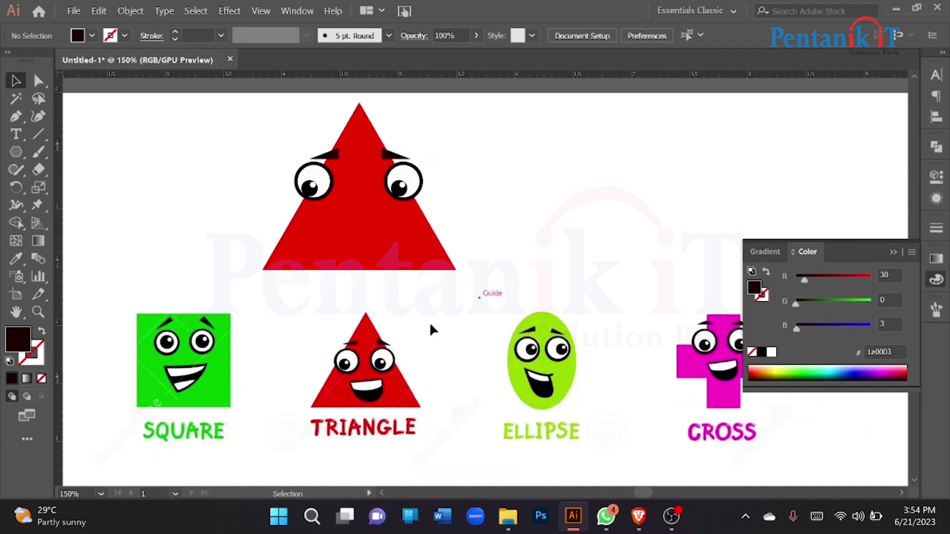
click(16, 152)
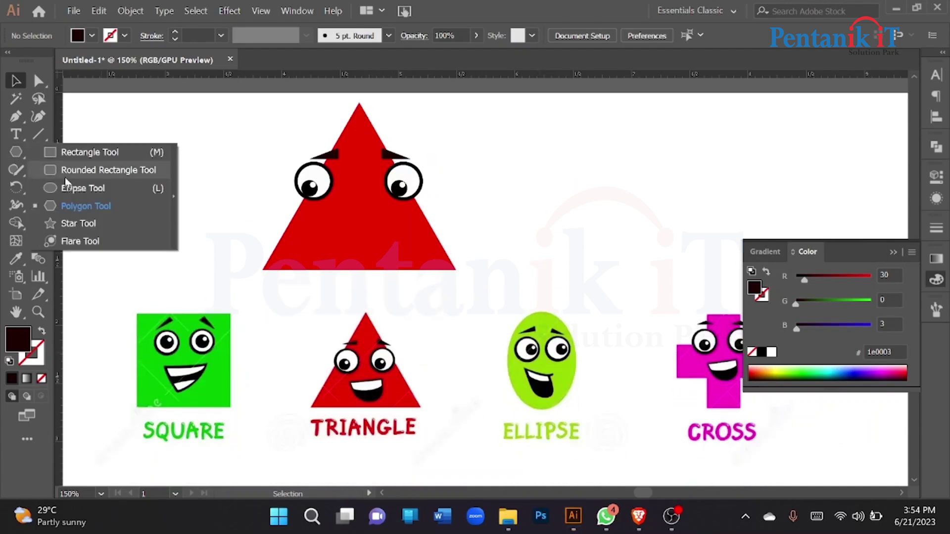
click(63, 153)
drag(322, 213, 388, 255)
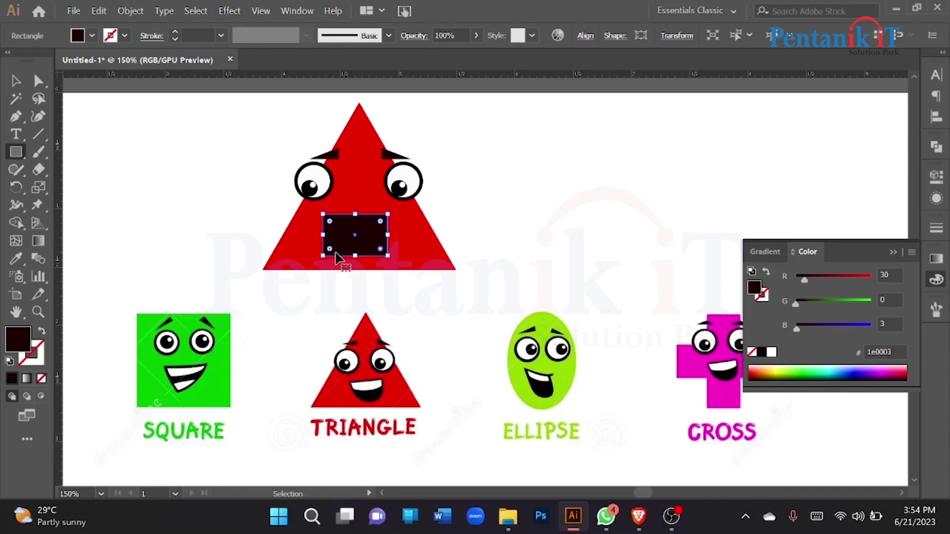
drag(330, 249, 381, 155)
drag(387, 255, 322, 169)
key(ctrl+z)
key(ctrl+z)
Round only the two lower corners of the mouth rectangle fully to form a half-round open mouth, and deselect it.
ctrl+shift+click(331, 252)
ctrl+shift+click(332, 250)
drag(385, 253, 357, 188)
ctrl+click(212, 223)
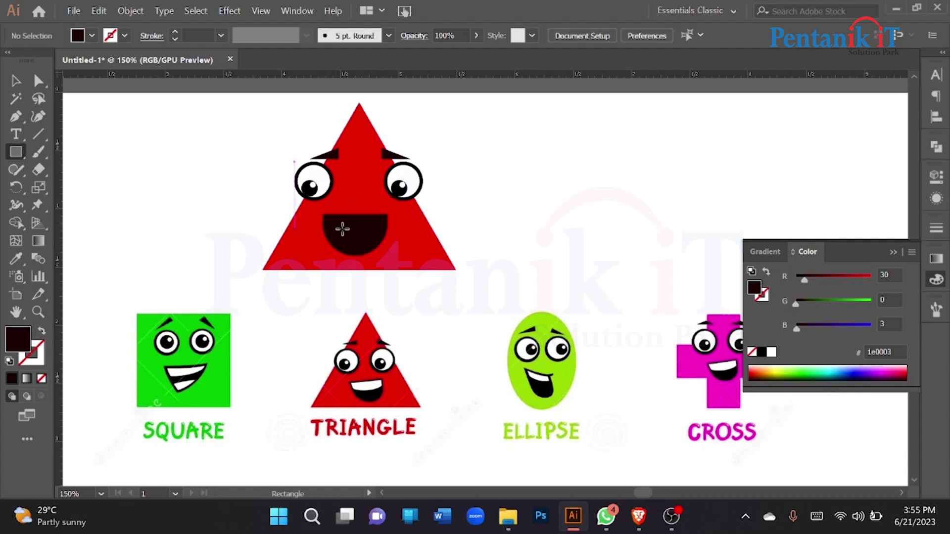
click(342, 229)
key(Escape)
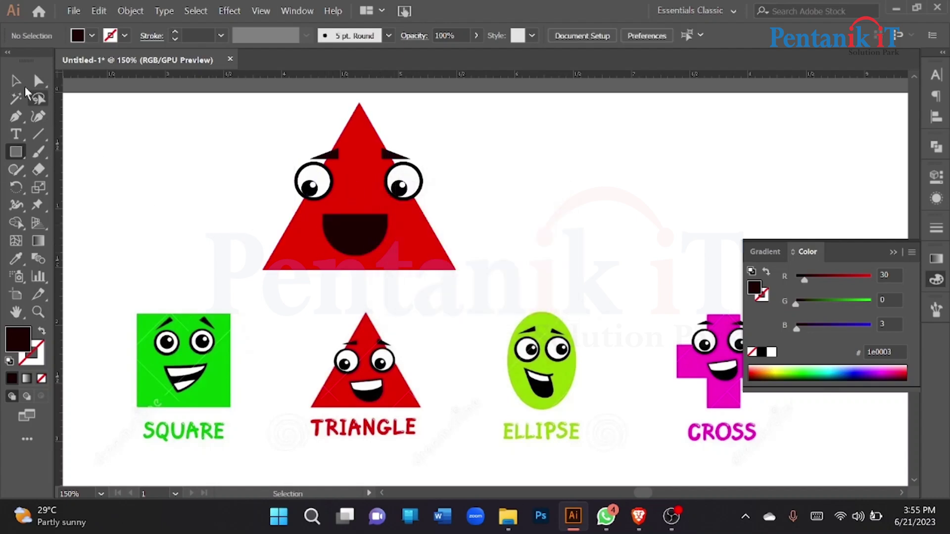
Draw a thin rectangle for the teeth across the full width of the mouth, starting at its upper left corner.
click(16, 81)
scroll(351, 235, up, 1)
click(15, 153)
scroll(391, 229, up, 2)
drag(239, 191, 377, 231)
key(ctrl+z)
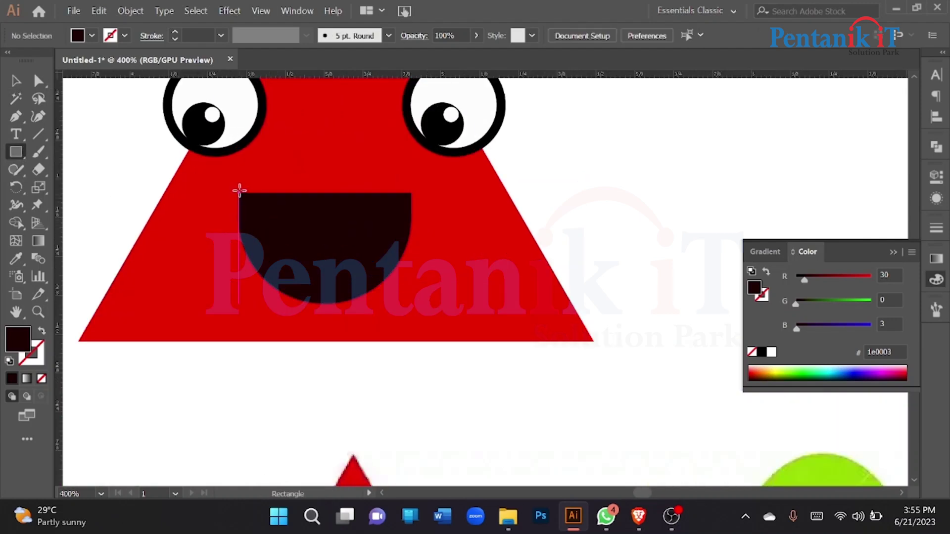
drag(240, 192, 411, 229)
scroll(360, 231, down, 2)
Fill the teeth rectangle with the white sampled from the reference triangle's teeth and deselect it.
click(16, 258)
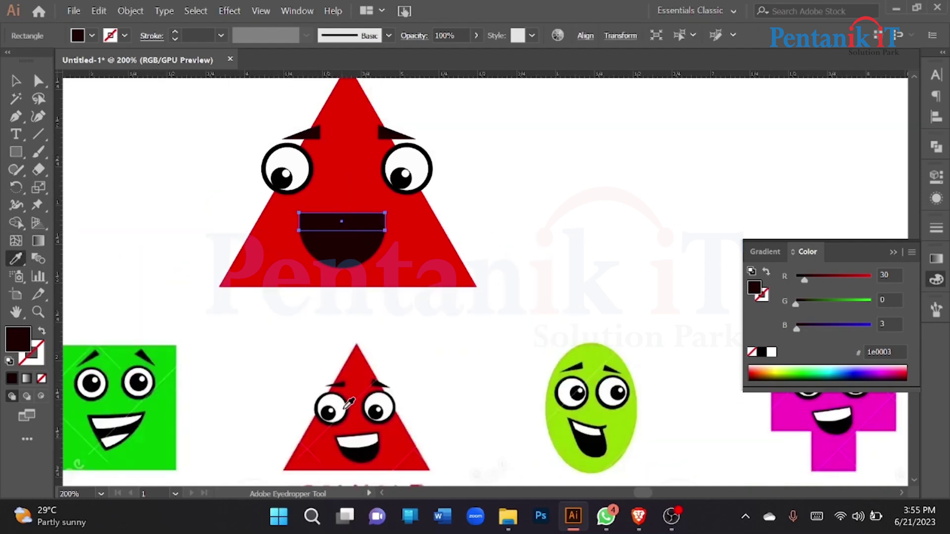
click(360, 439)
click(16, 80)
click(188, 166)
Enlarge the black mouth shape slightly so it forms a thin border around the teeth.
scroll(319, 232, up, 2)
click(339, 275)
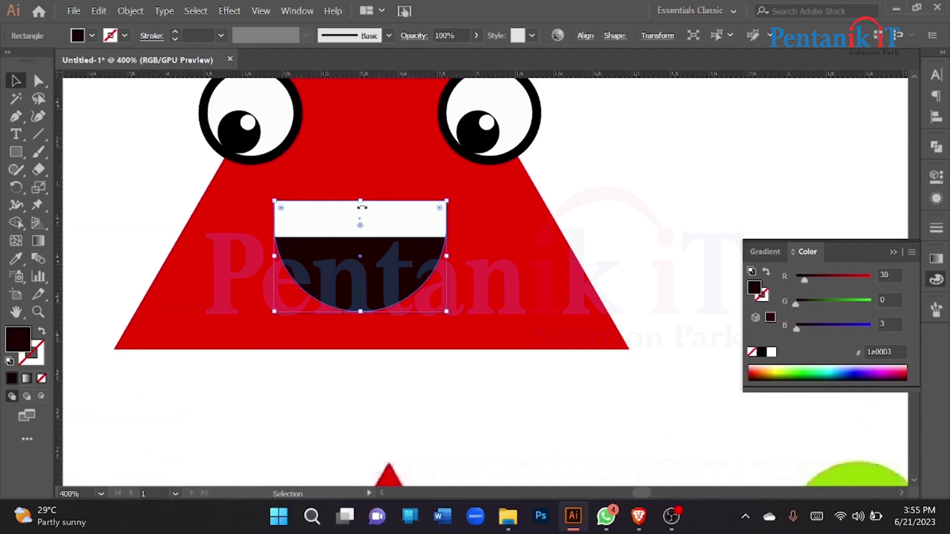
Round the two lower corners of the white teeth rectangle slightly and deselect it.
click(366, 218)
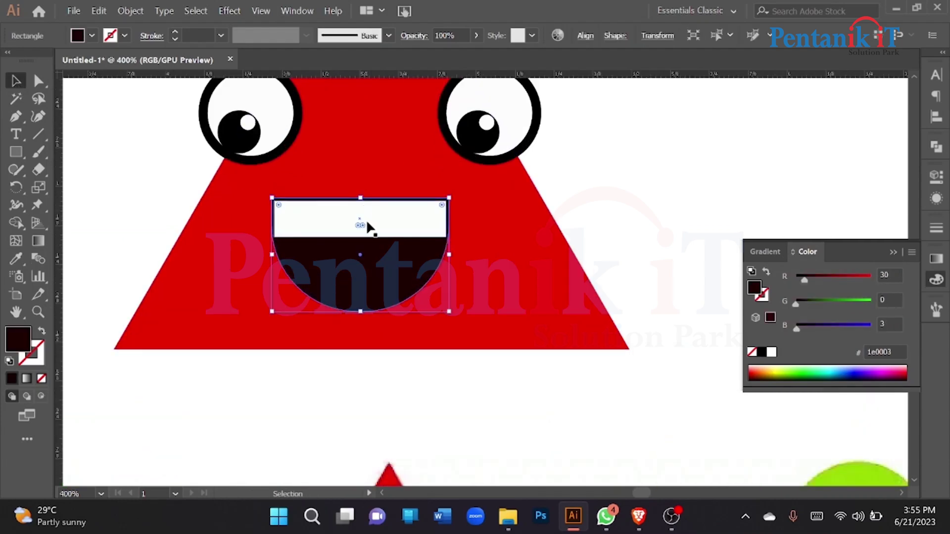
scroll(367, 220, down, 2)
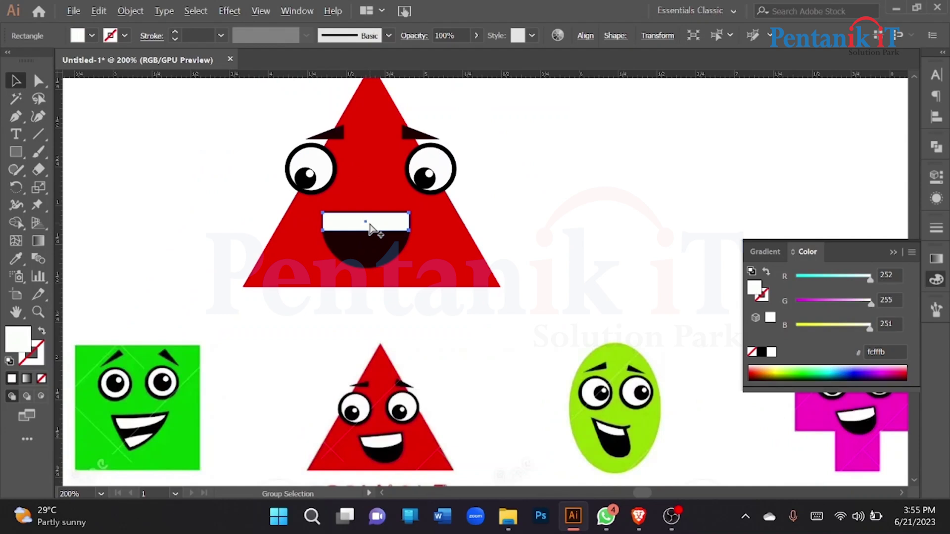
scroll(371, 228, up, 5)
scroll(371, 229, down, 1)
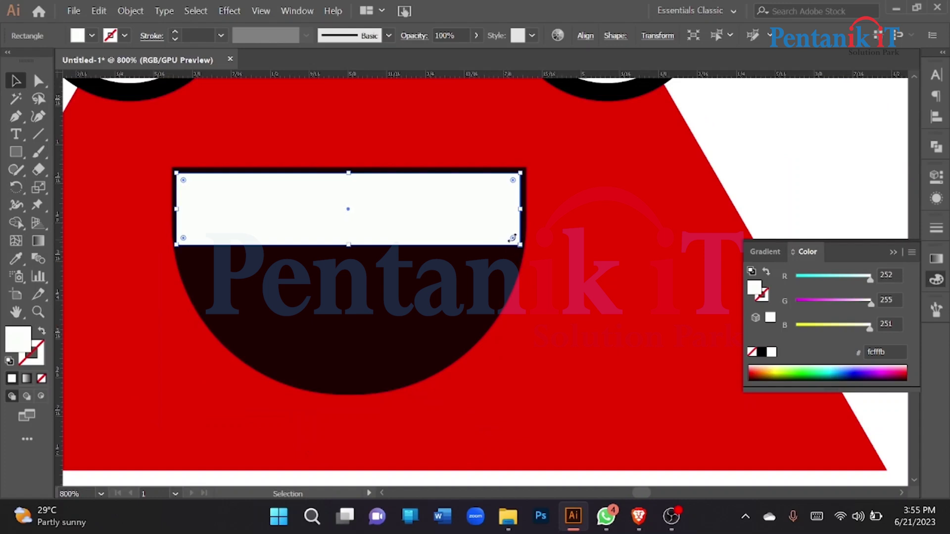
key(a)
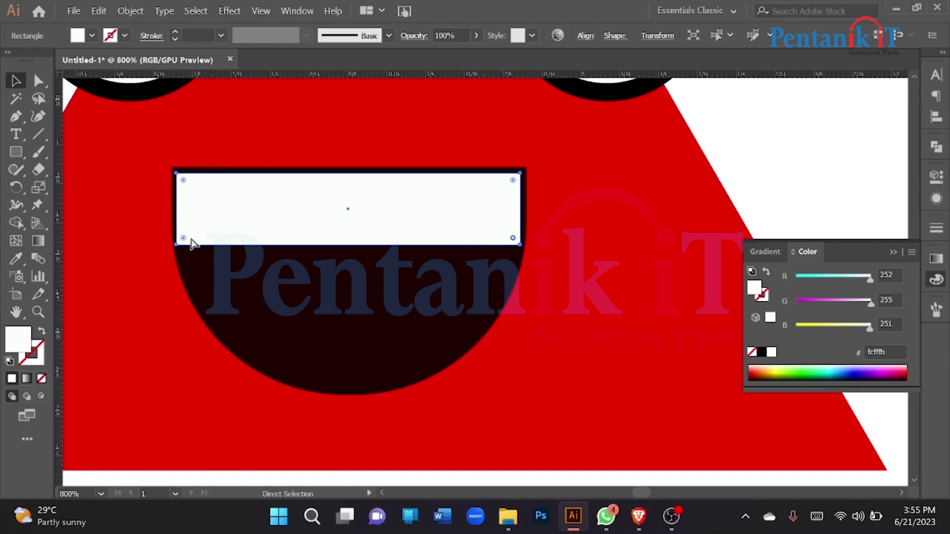
drag(183, 239, 212, 245)
scroll(233, 257, down, 4)
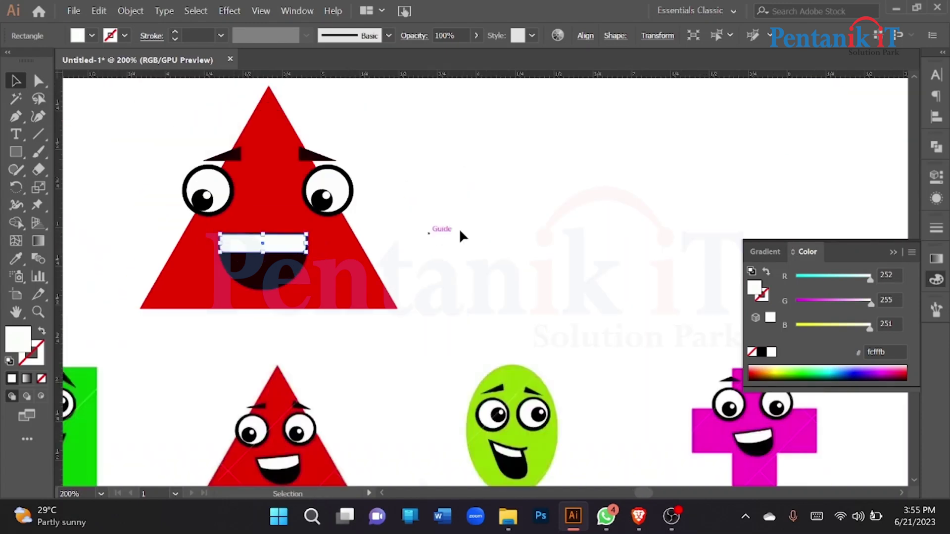
click(460, 231)
scroll(460, 232, down, 3)
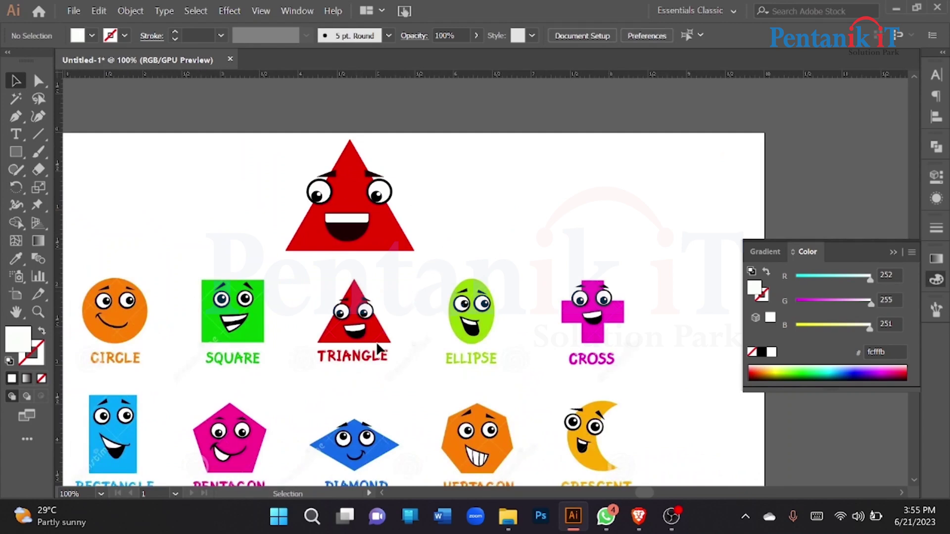
scroll(321, 285, up, 1)
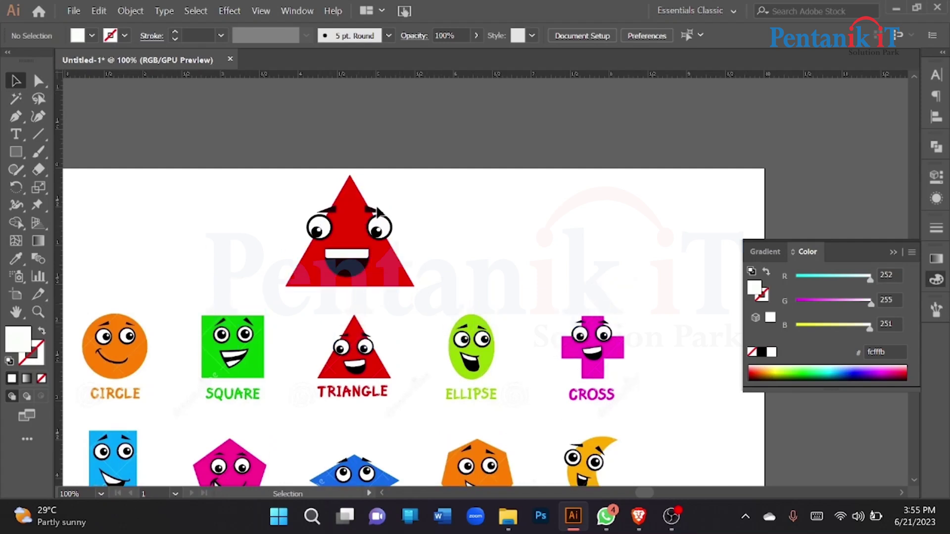
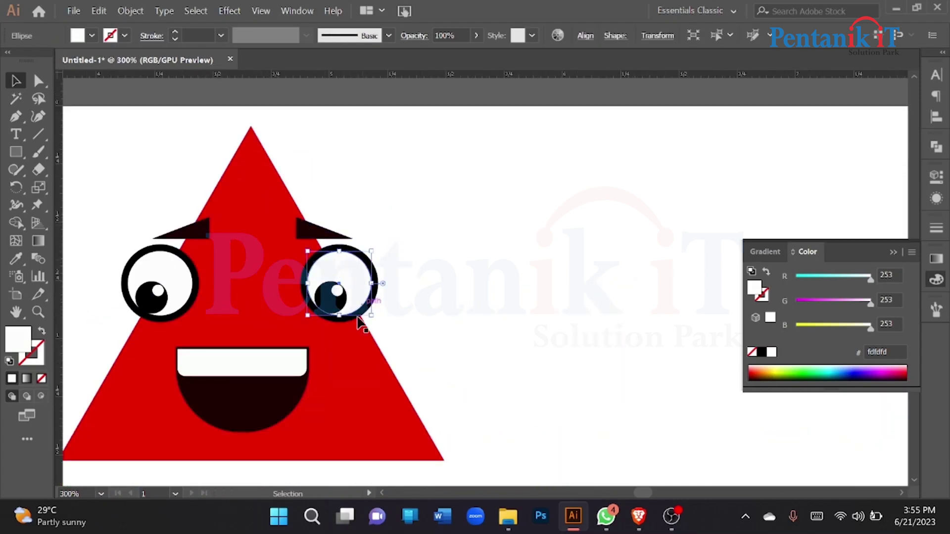
Send the right eye's white circle behind its black circles, restore it to its original stacking order and deselect it.
scroll(300, 284, down, 3)
scroll(303, 293, up, 3)
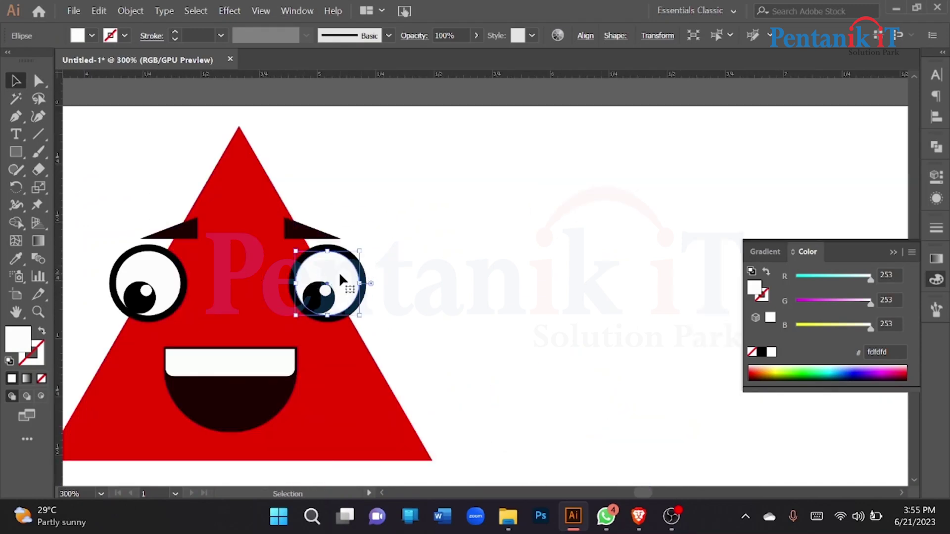
key(ctrl+shift+bracketleft)
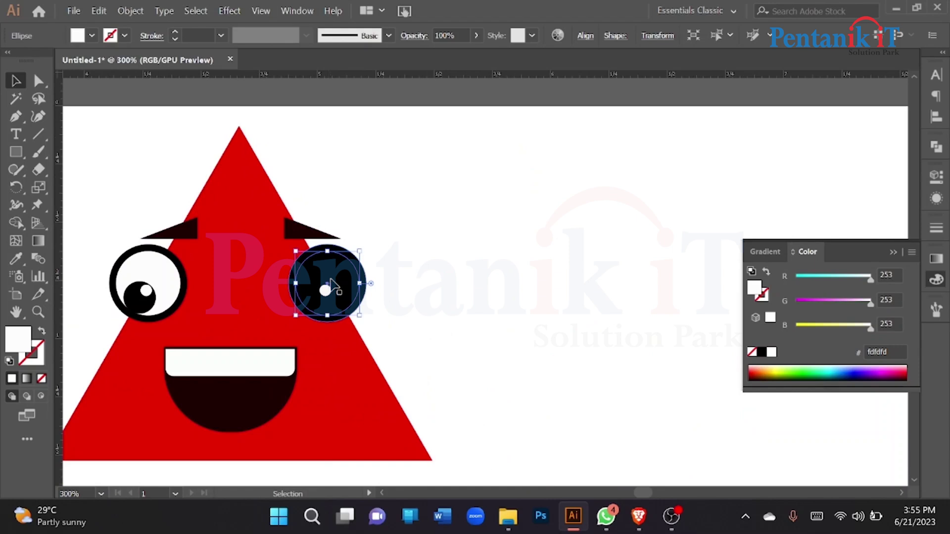
key(ctrl+bracketright)
click(451, 320)
scroll(352, 306, down, 2)
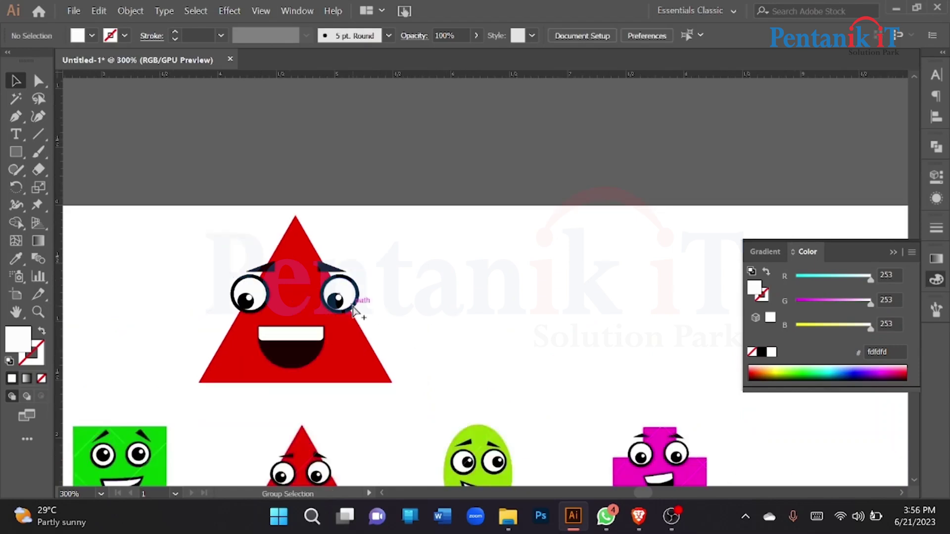
Make three staggered, overlapping copies of the red triangle body above the character and fill the last copy with muted red 7c3131.
drag(289, 265, 449, 204)
drag(424, 246, 515, 176)
double_click(21, 343)
click(629, 231)
key(Return)
click(350, 265)
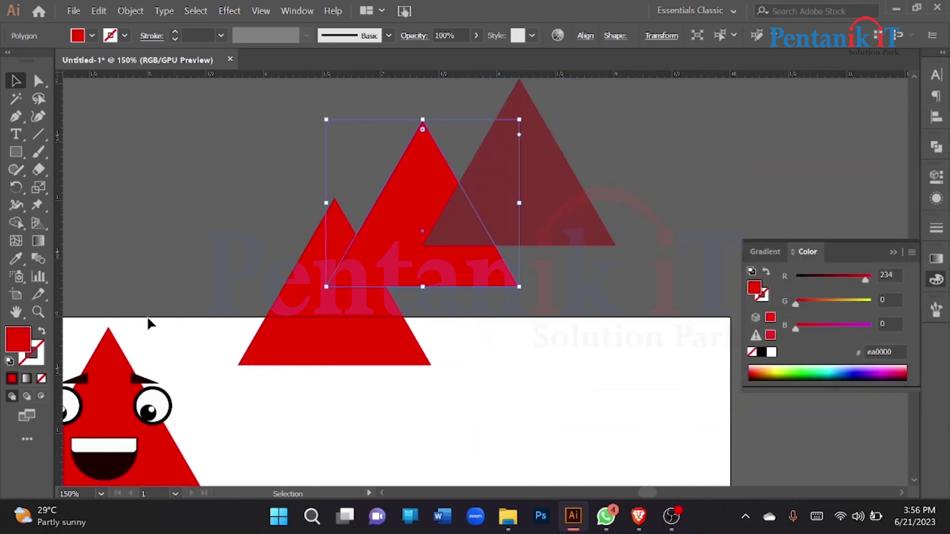
Fill the middle triangle copy with very dark red 3d0606 and deselect it.
double_click(18, 340)
click(685, 278)
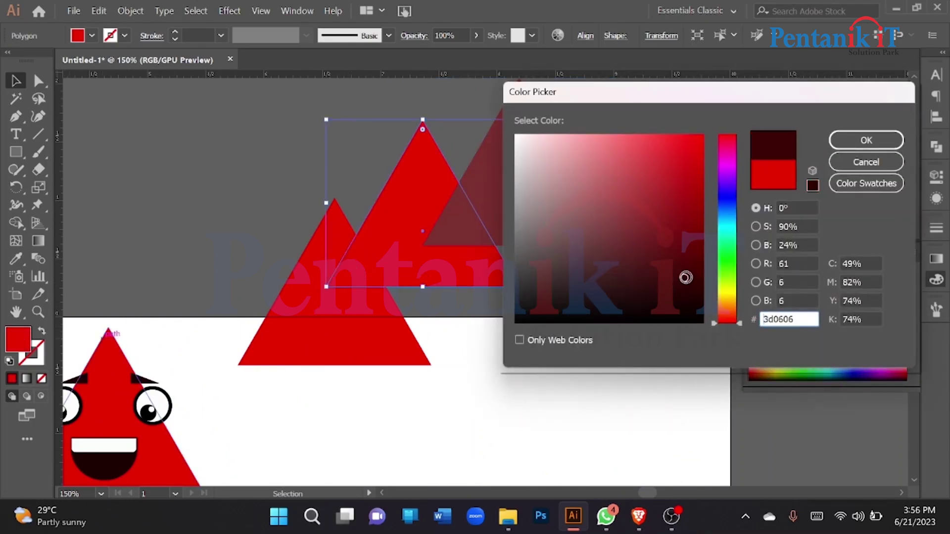
click(866, 140)
click(559, 321)
Move the bright red copy slightly up and the muted red copy slightly left, leaving nothing selected.
drag(366, 341, 369, 317)
drag(505, 224, 499, 224)
click(417, 290)
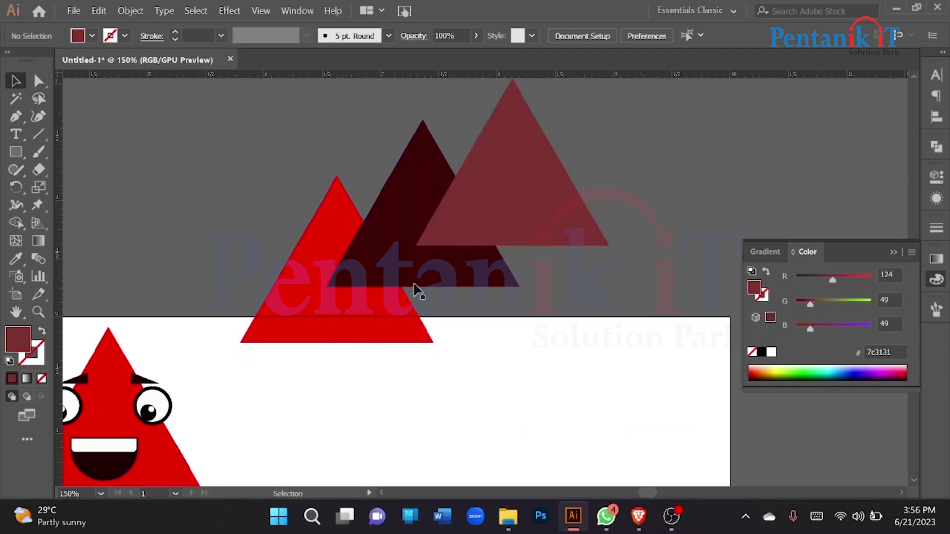
Try bringing the bright red copy to the front and moving the muted red copy closer to it, and undo both changes.
click(304, 258)
right_click(303, 257)
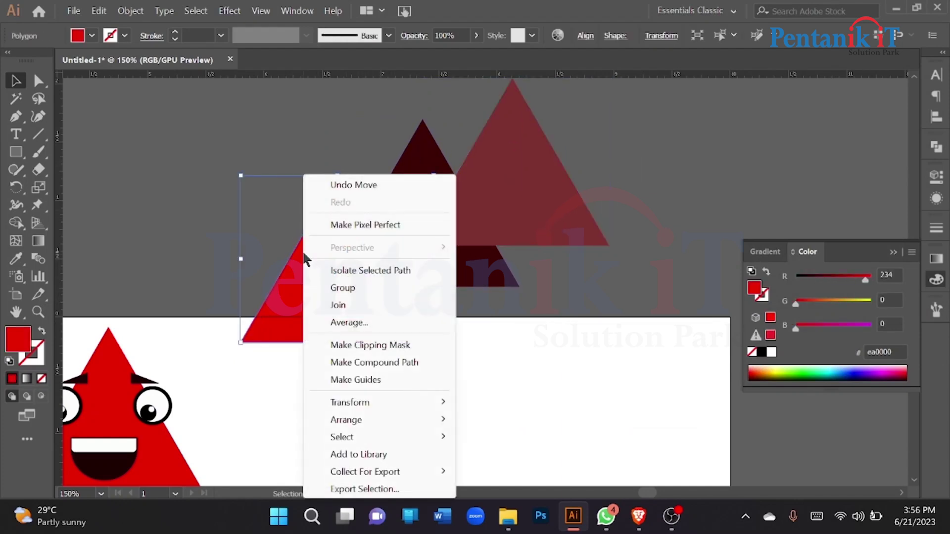
mouse_move(368, 420)
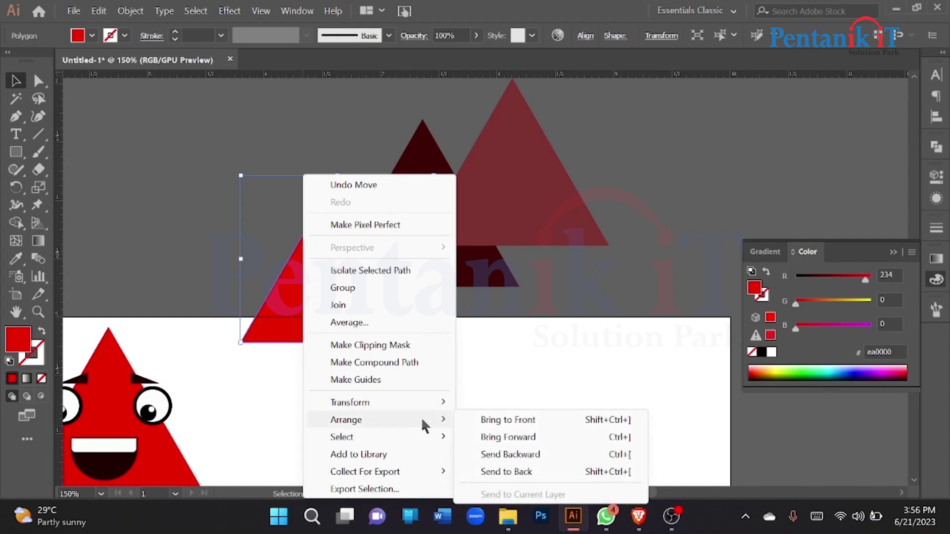
click(495, 419)
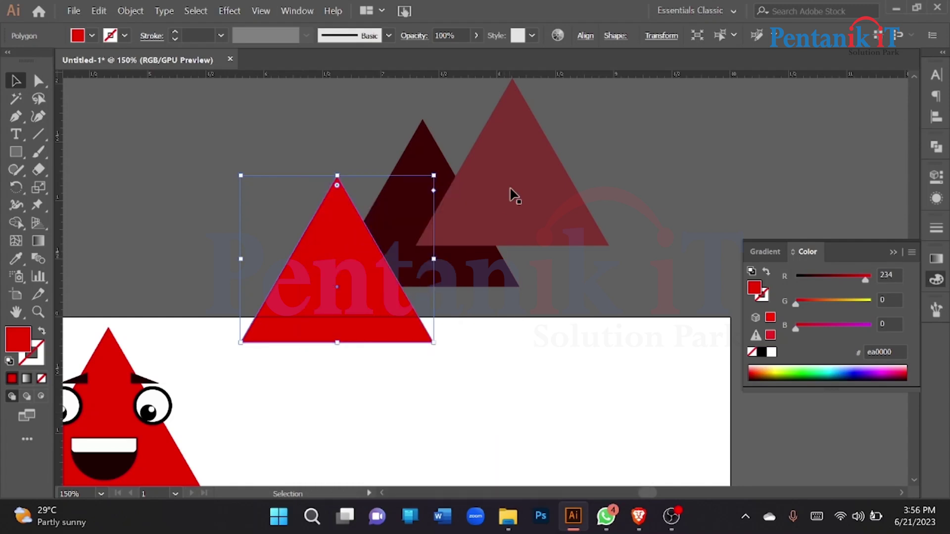
drag(515, 195, 458, 215)
click(550, 255)
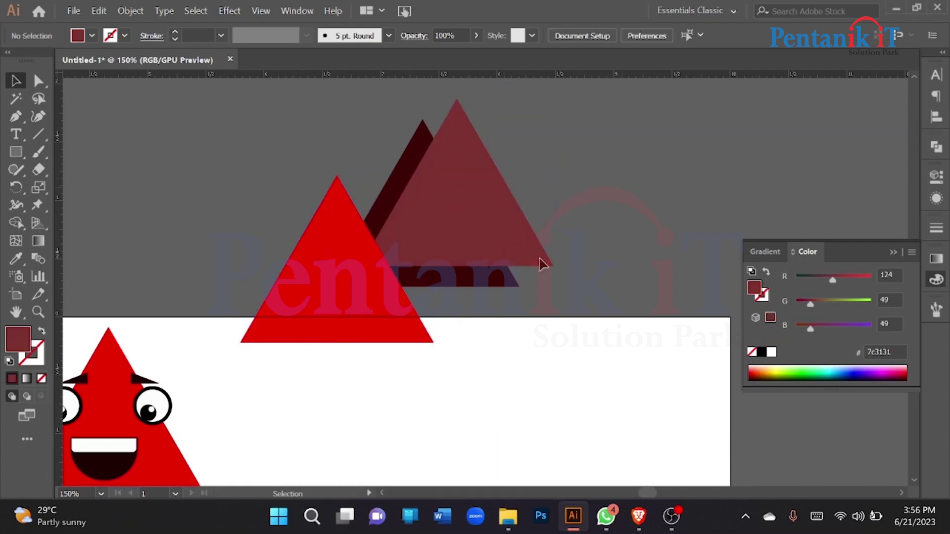
click(344, 317)
key(ctrl+z)
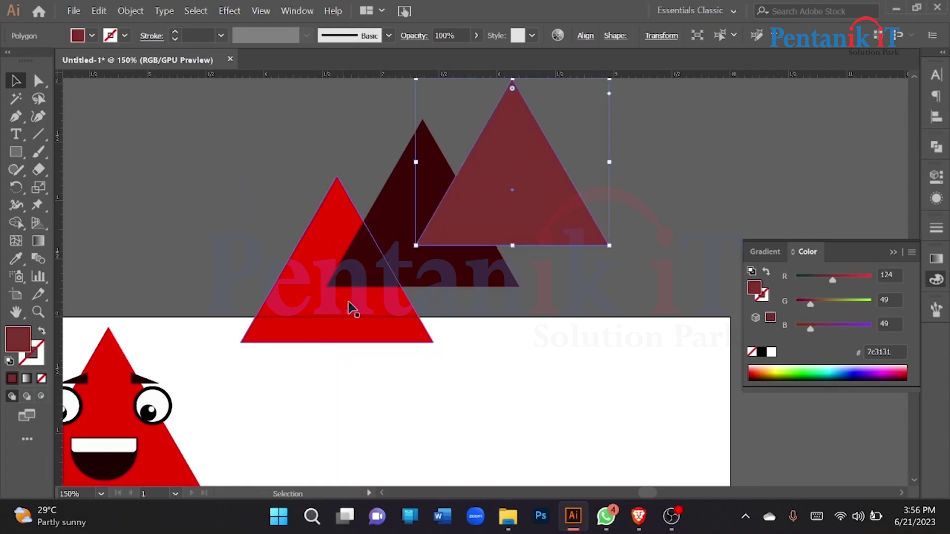
Move the muted red triangle down and left so it overlaps the dark red triangle more, and deselect it.
drag(511, 219, 464, 229)
drag(469, 304, 513, 279)
click(513, 279)
Bring the bright red triangle copy to the front, above both darker triangles.
click(394, 300)
right_click(392, 299)
mouse_move(450, 419)
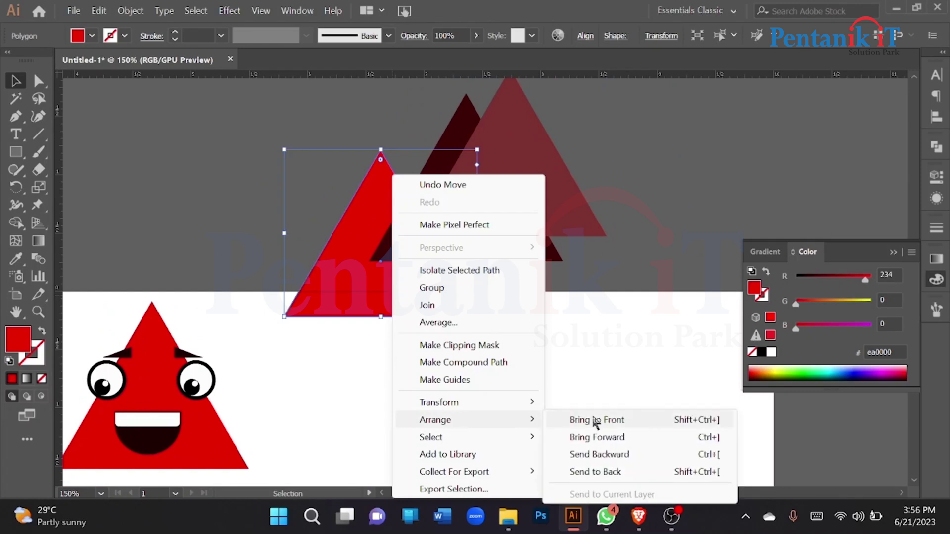
click(618, 421)
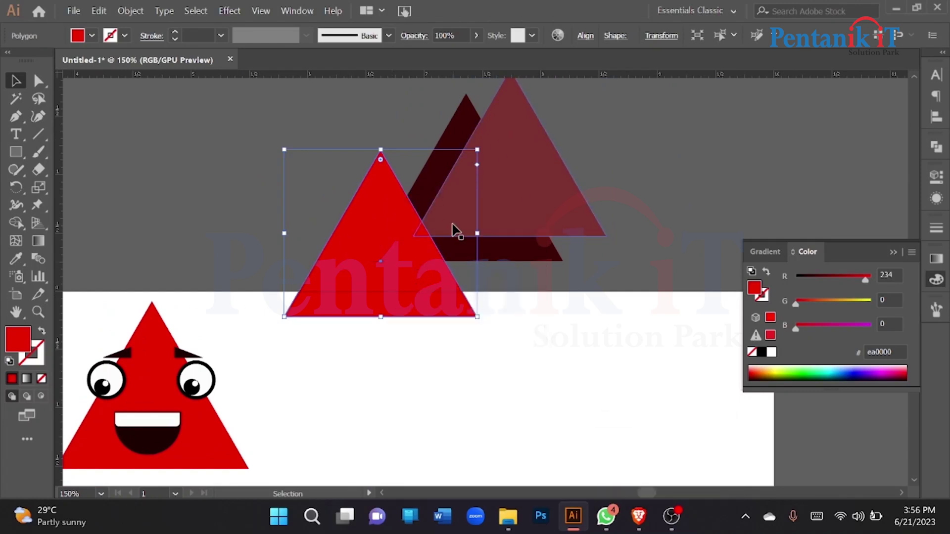
Send the bright red triangle copy to the back, behind both darker triangles.
right_click(377, 230)
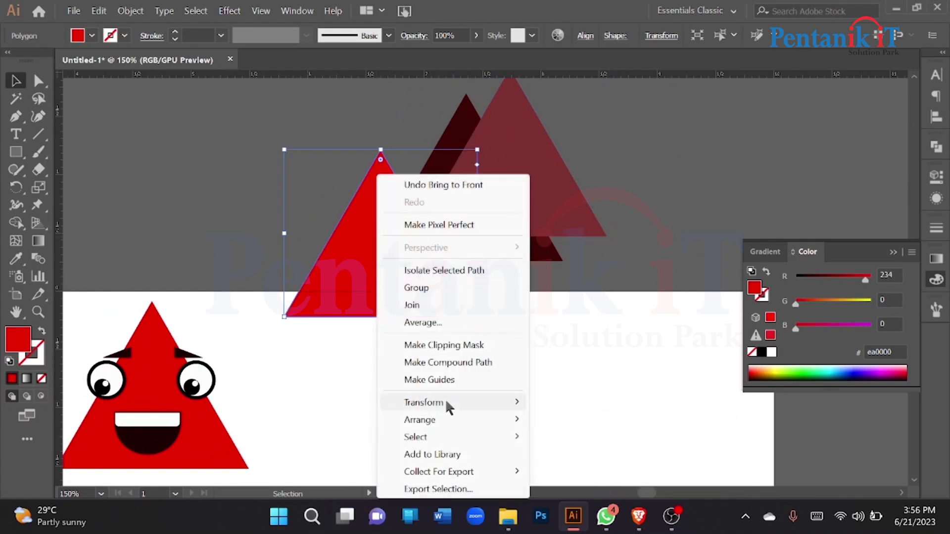
mouse_move(433, 420)
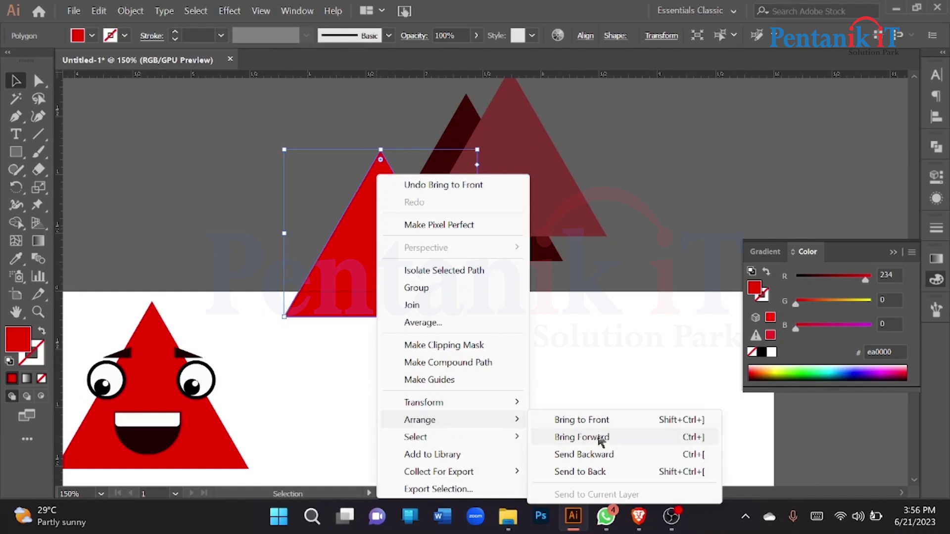
click(583, 471)
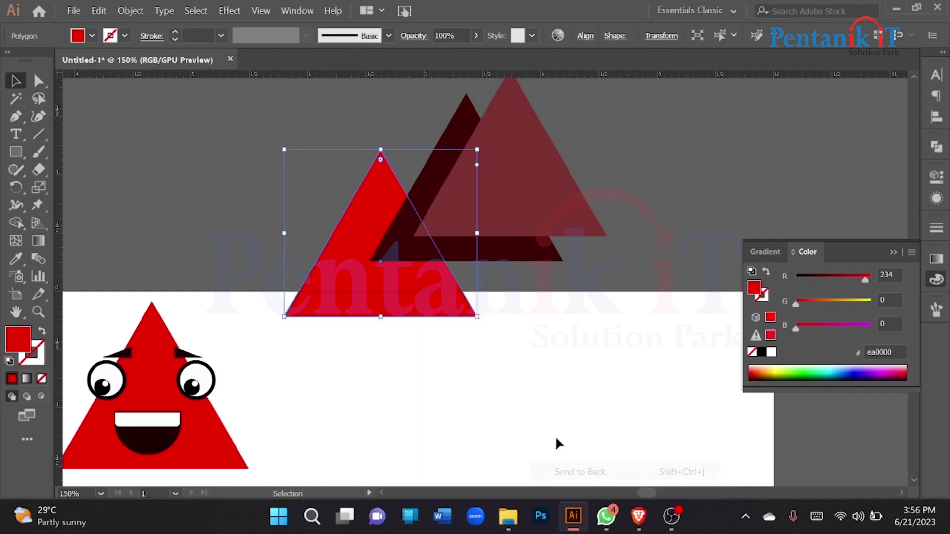
Use Bring to Front again on the bright red triangle copy.
right_click(360, 261)
mouse_move(390, 420)
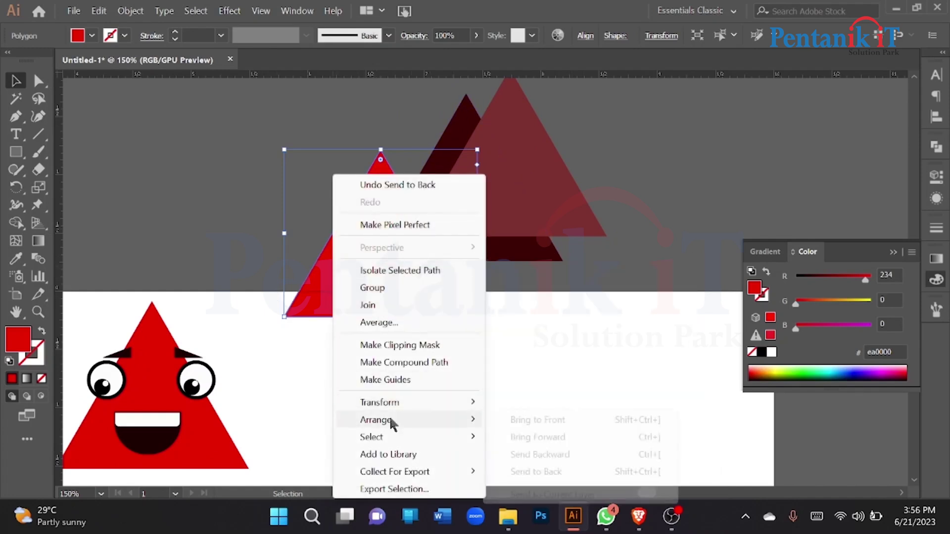
click(545, 423)
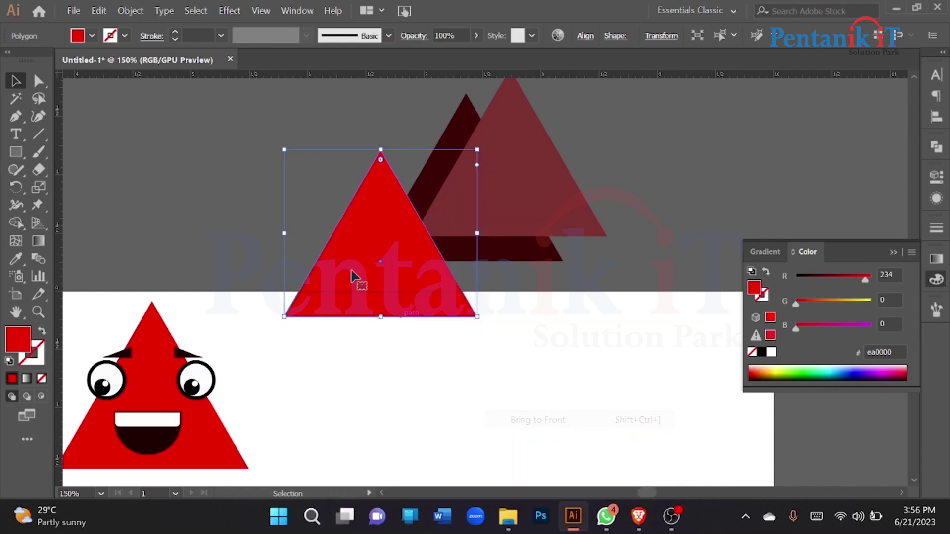
Send the bright red triangle copy to the very back of the stacking order once more.
right_click(399, 229)
mouse_move(468, 419)
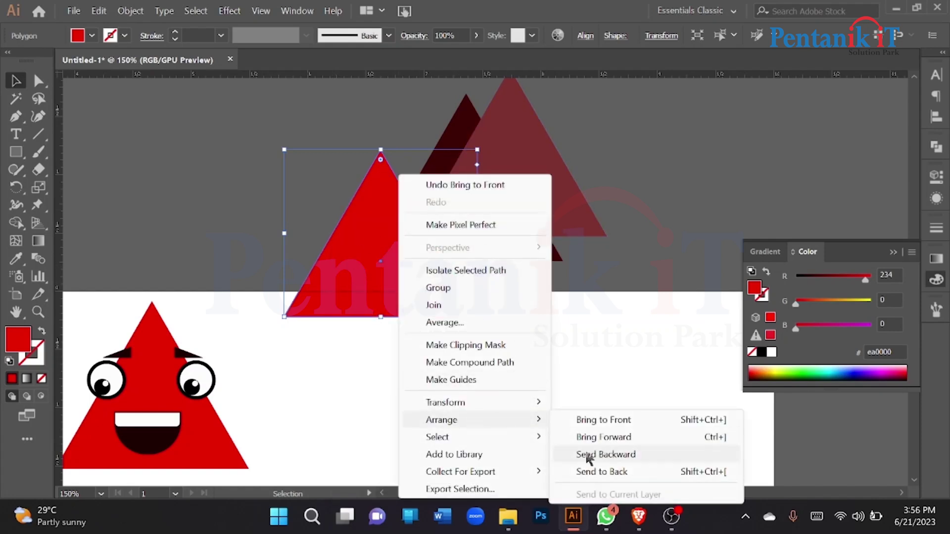
click(601, 474)
Raise the bright red triangle copy four levels in the stacking order with repeated Bring Forward commands.
right_click(335, 184)
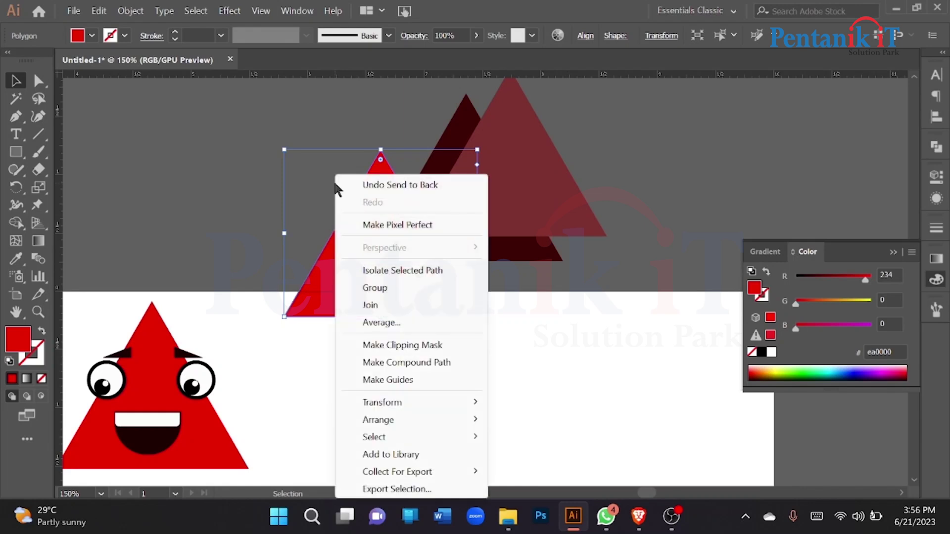
mouse_move(394, 420)
click(559, 439)
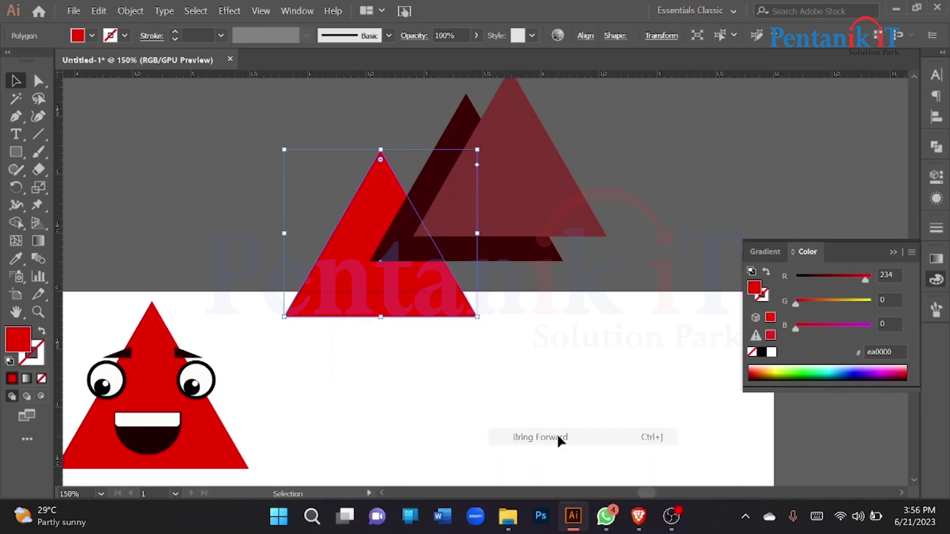
right_click(359, 249)
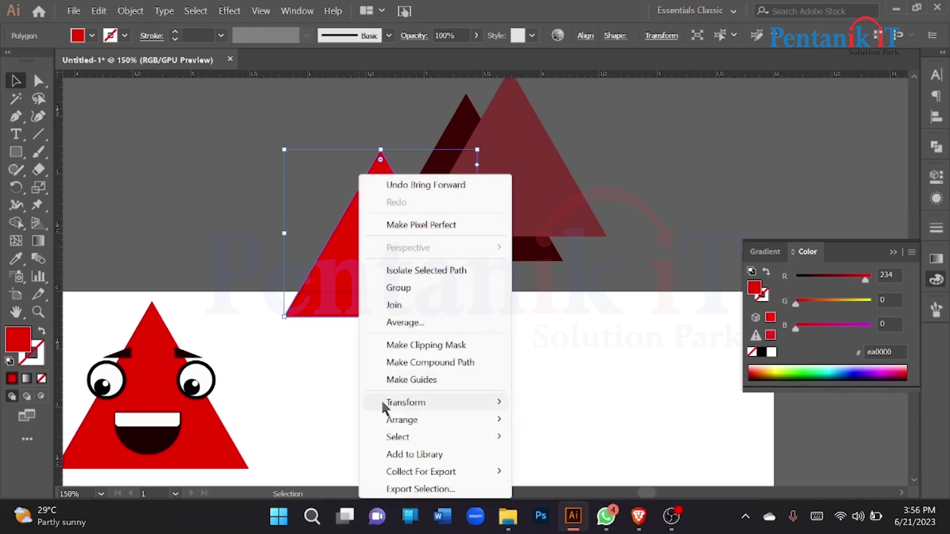
mouse_move(414, 415)
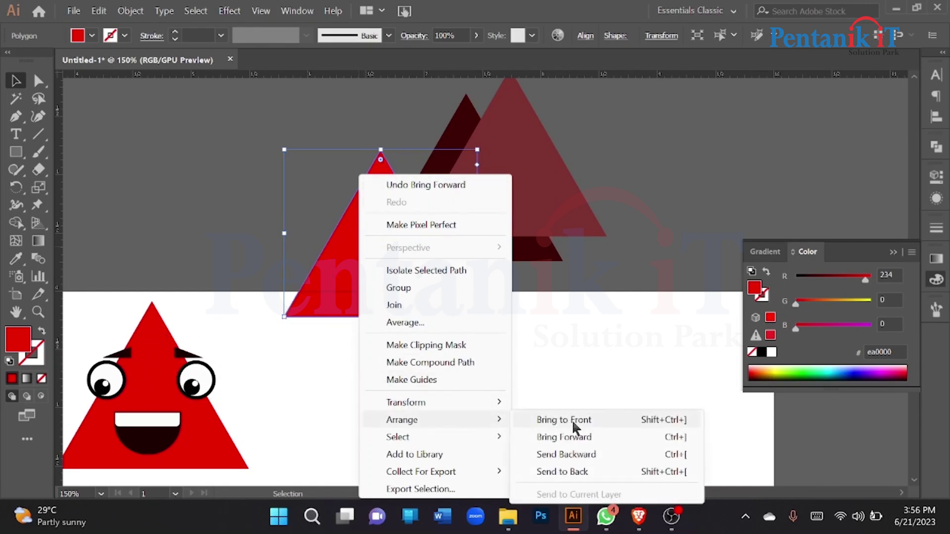
click(547, 437)
right_click(374, 174)
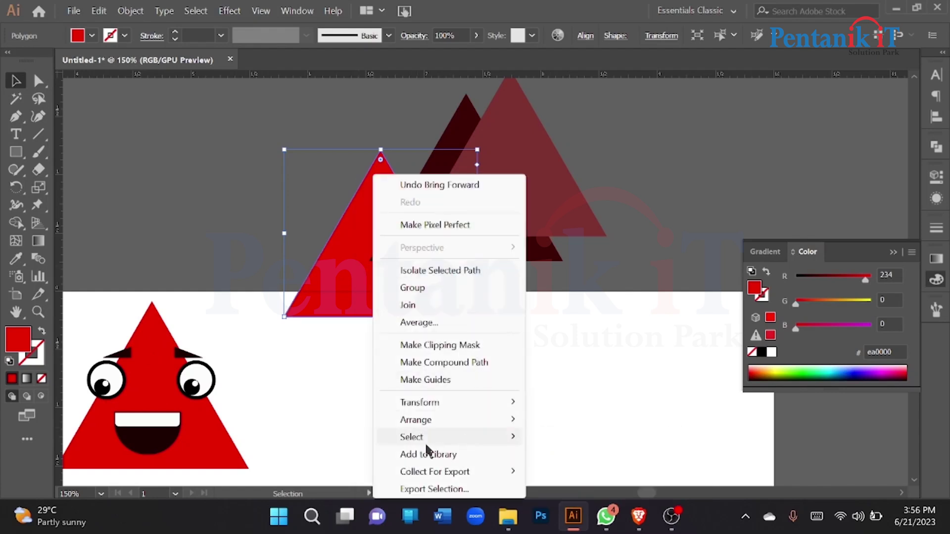
mouse_move(497, 421)
click(549, 438)
right_click(415, 175)
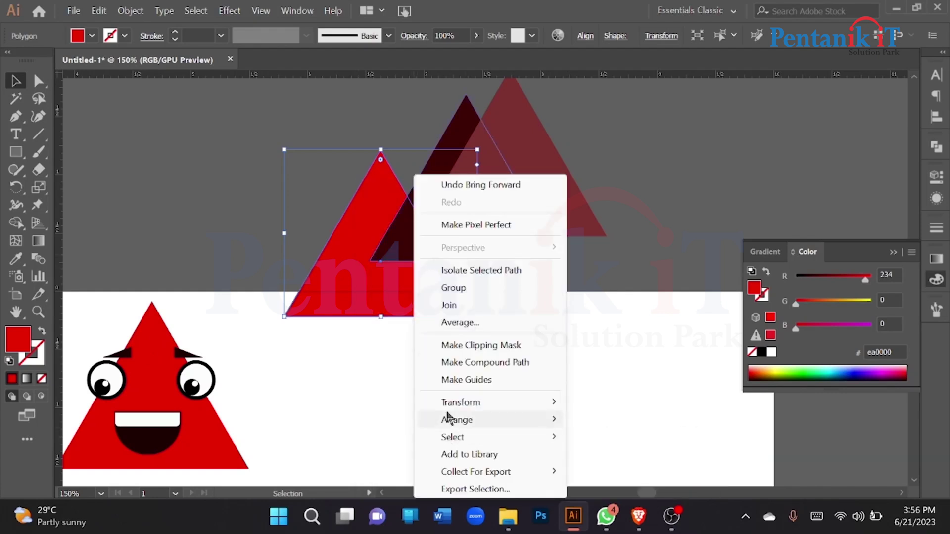
mouse_move(460, 420)
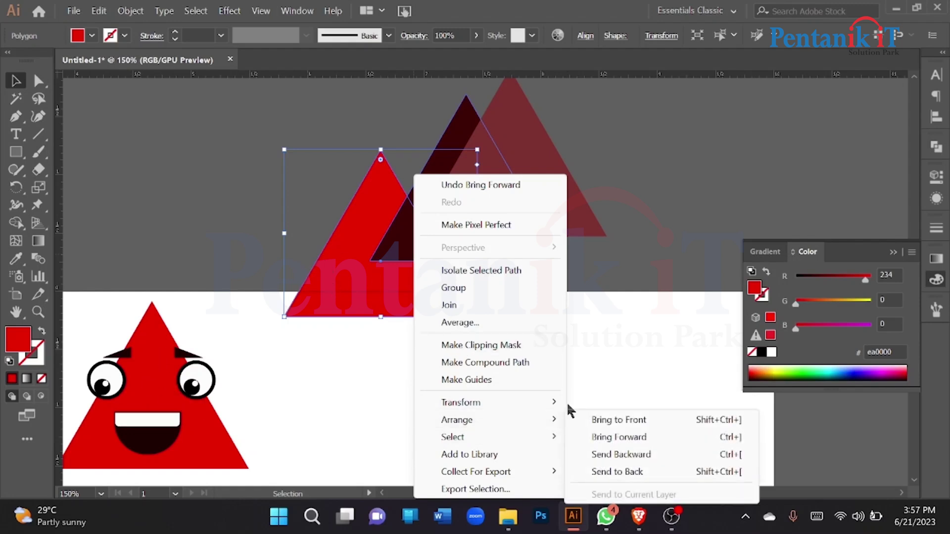
click(601, 437)
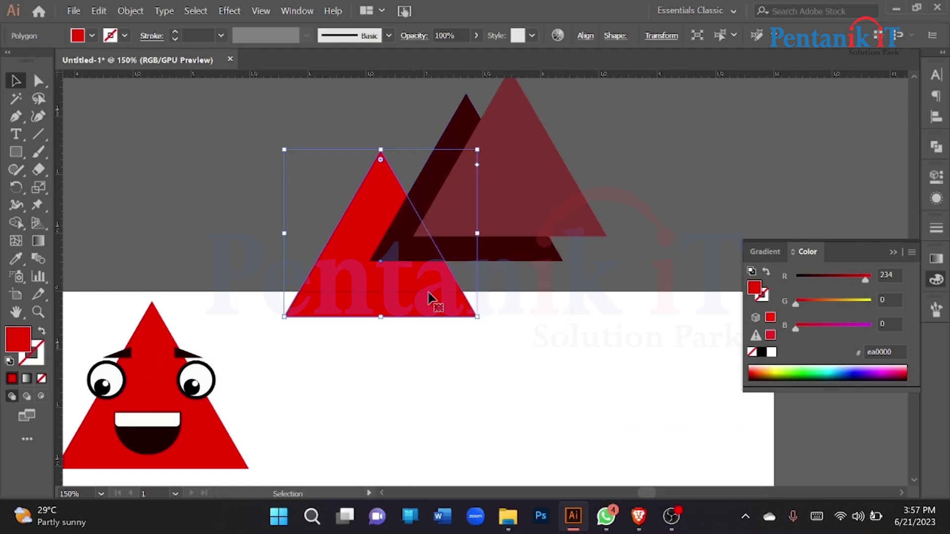
Try bringing the bright red triangle forward above the dark red one, and undo that change.
right_click(428, 175)
mouse_move(478, 421)
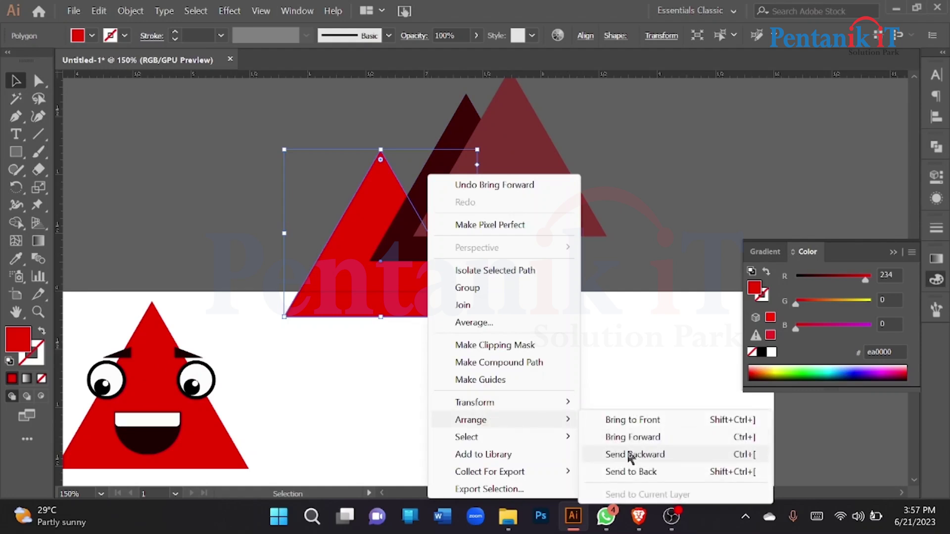
click(619, 438)
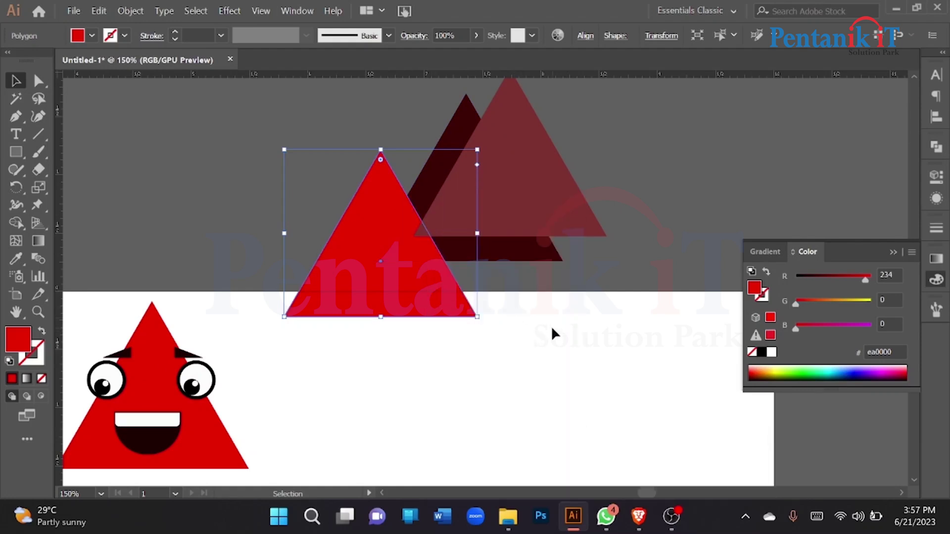
key(ctrl+z)
Reselect the bright red triangle and bring it forward one level, above the dark red triangle.
drag(557, 308, 479, 315)
click(488, 296)
click(345, 311)
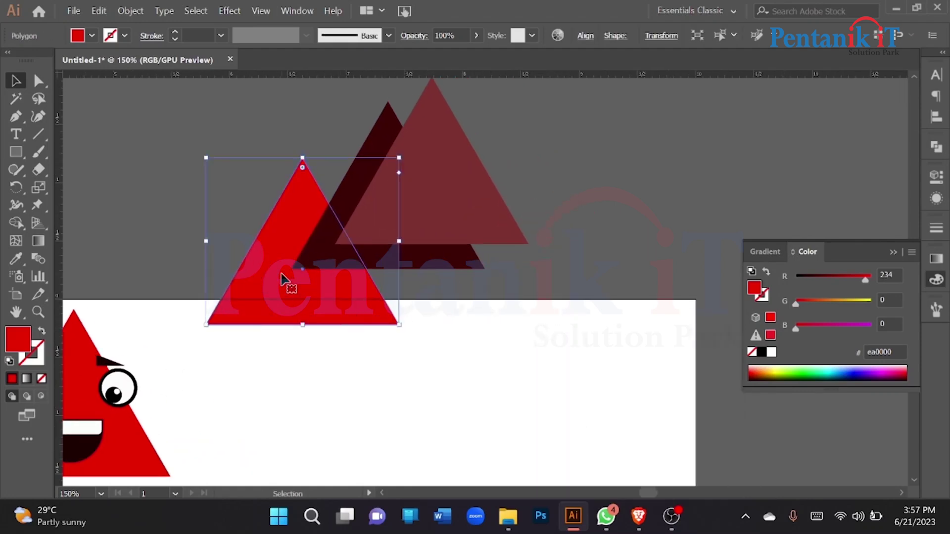
right_click(284, 275)
mouse_move(332, 400)
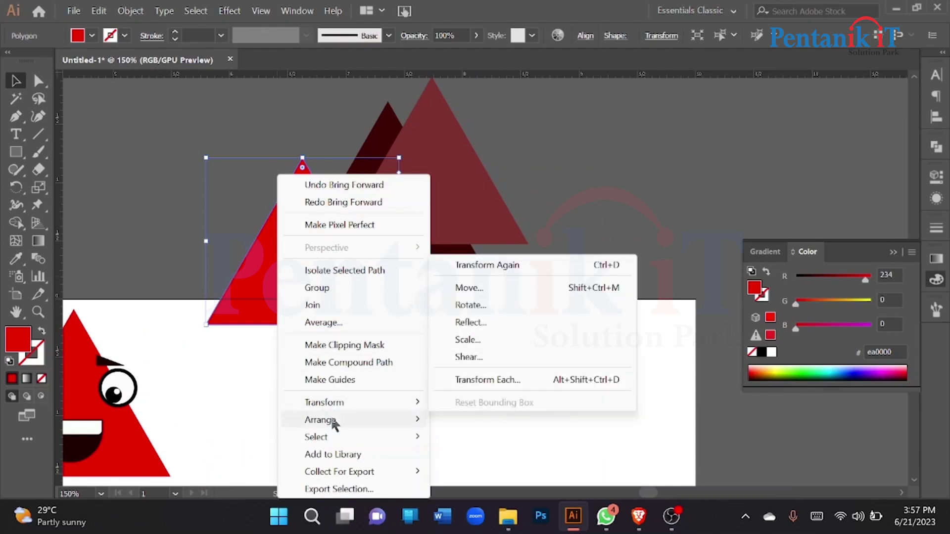
mouse_move(319, 420)
click(467, 438)
Bring the bright red triangle forward one more level, above the muted red triangle.
right_click(292, 243)
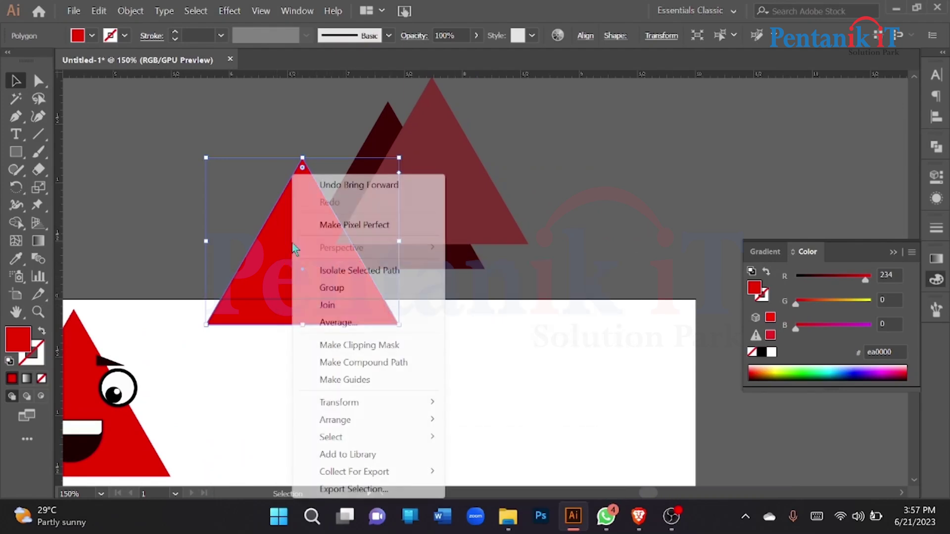
mouse_move(351, 423)
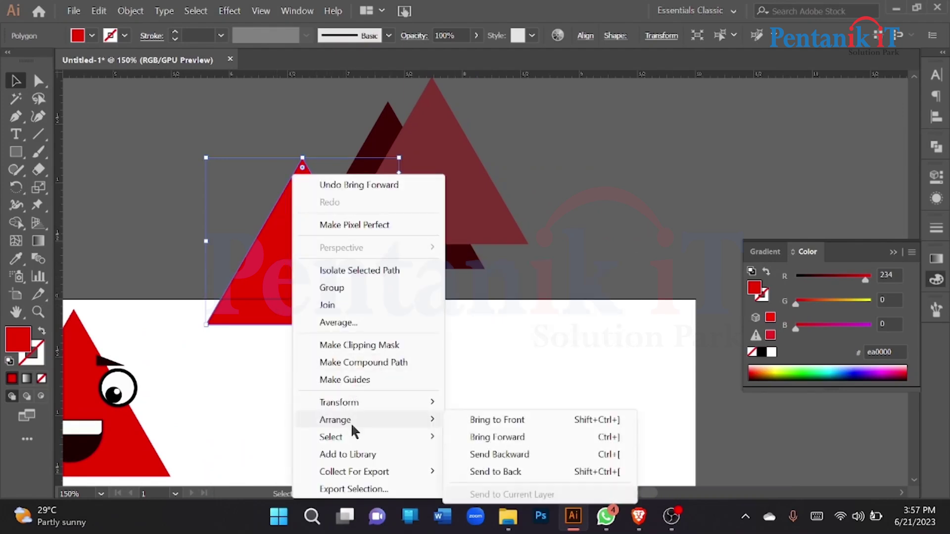
click(515, 436)
Send the bright red triangle backward two levels, beneath the muted red and dark red triangles.
scroll(425, 258, down, 3)
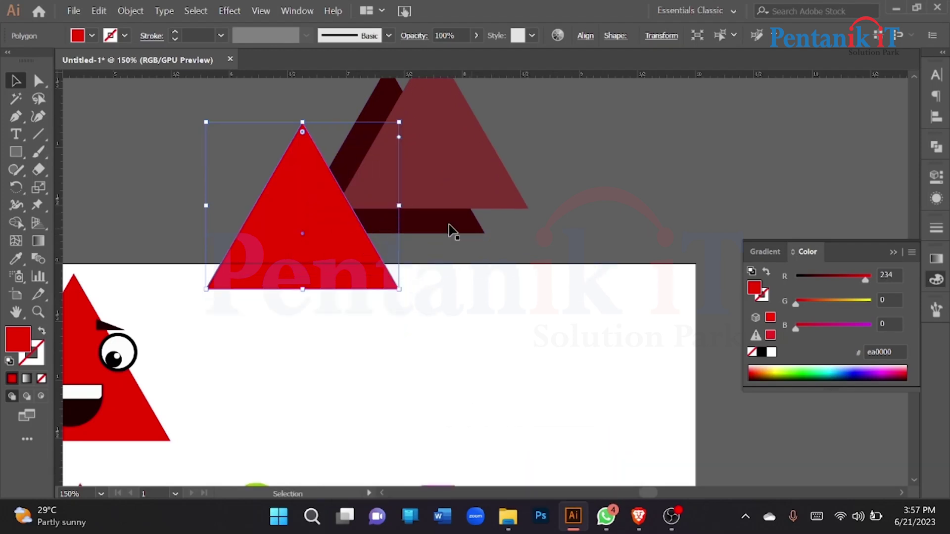
right_click(315, 218)
mouse_move(373, 421)
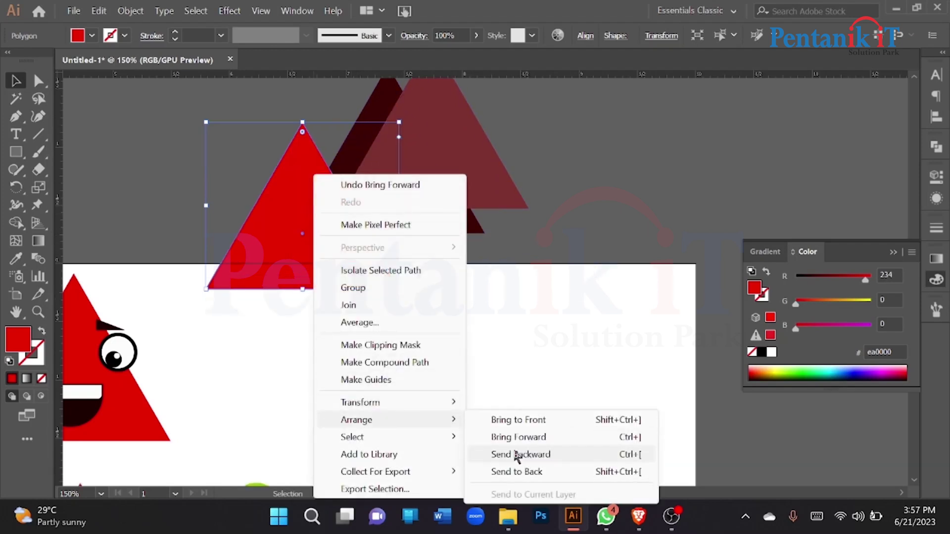
click(543, 459)
right_click(306, 221)
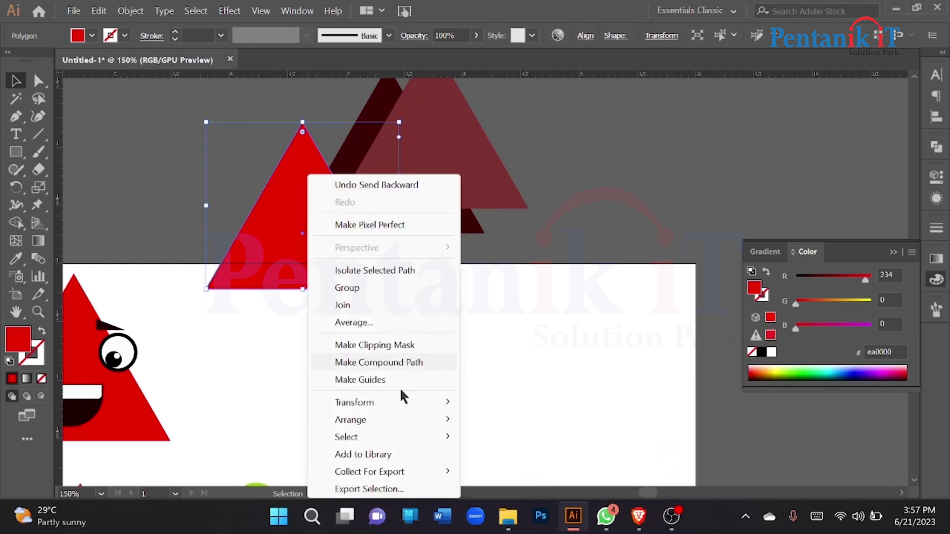
mouse_move(382, 421)
click(525, 455)
Bring the bright red triangle forward one level, above the dark red one, and bring it to the front.
right_click(329, 264)
mouse_move(366, 421)
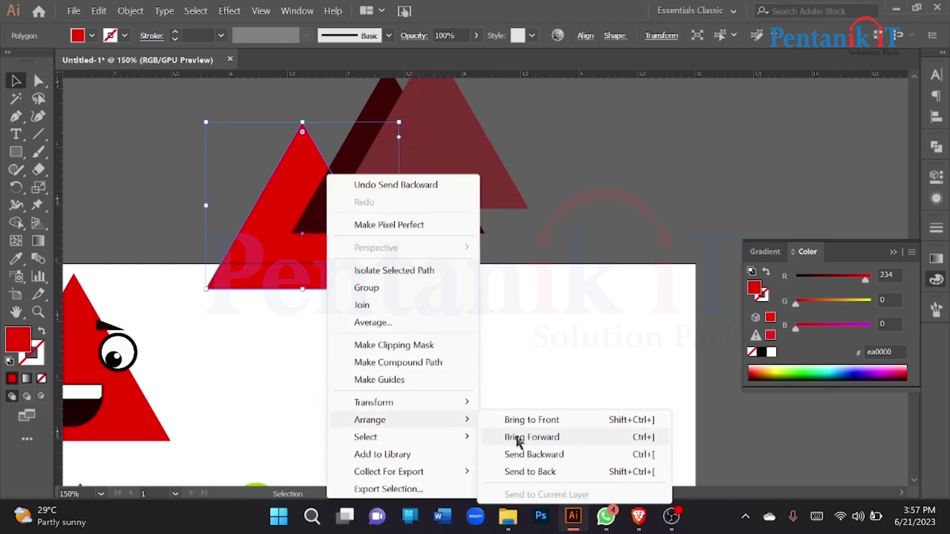
click(512, 437)
right_click(359, 297)
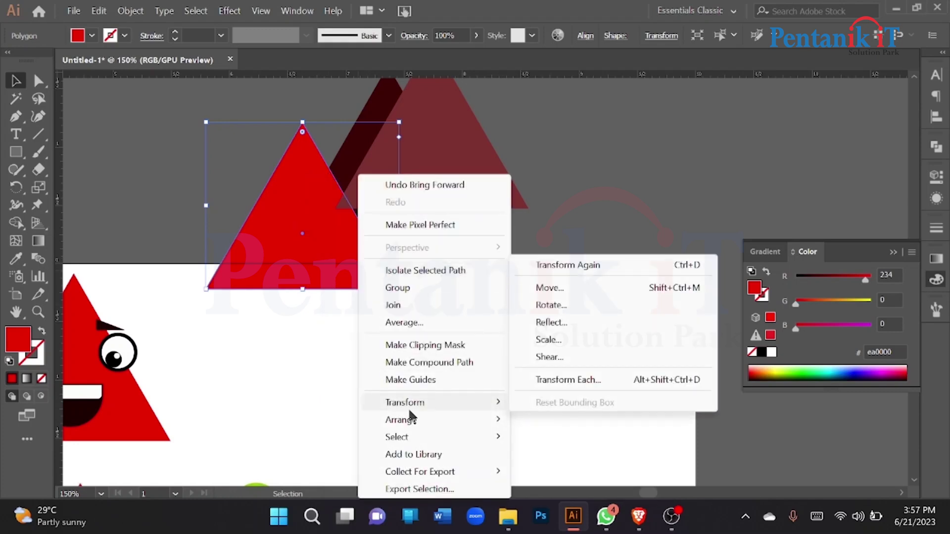
mouse_move(424, 421)
click(556, 422)
Send the bright red triangle behind the dark and muted red triangles and deselect it.
key(a)
key(v)
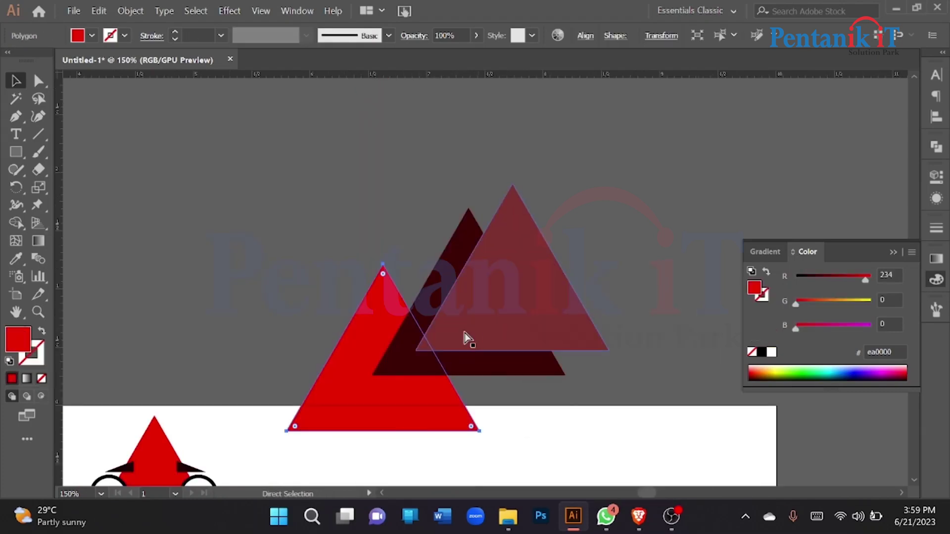
key(v)
click(290, 312)
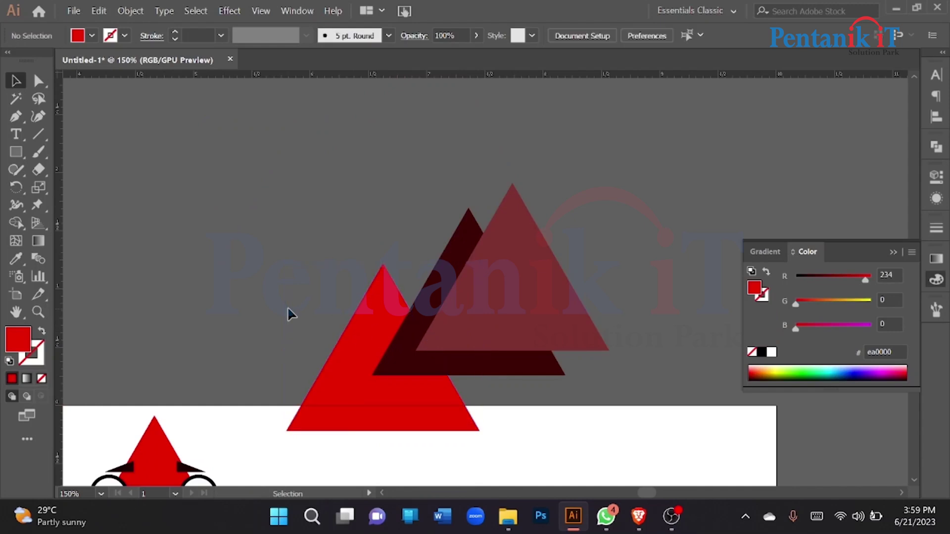
Paint a pair of red opening and closing square brackets above the triangles with the Paintbrush tool.
click(38, 152)
mouse_move(237, 136)
mouse_down()
mouse_move(228, 232)
mouse_move(265, 235)
mouse_up()
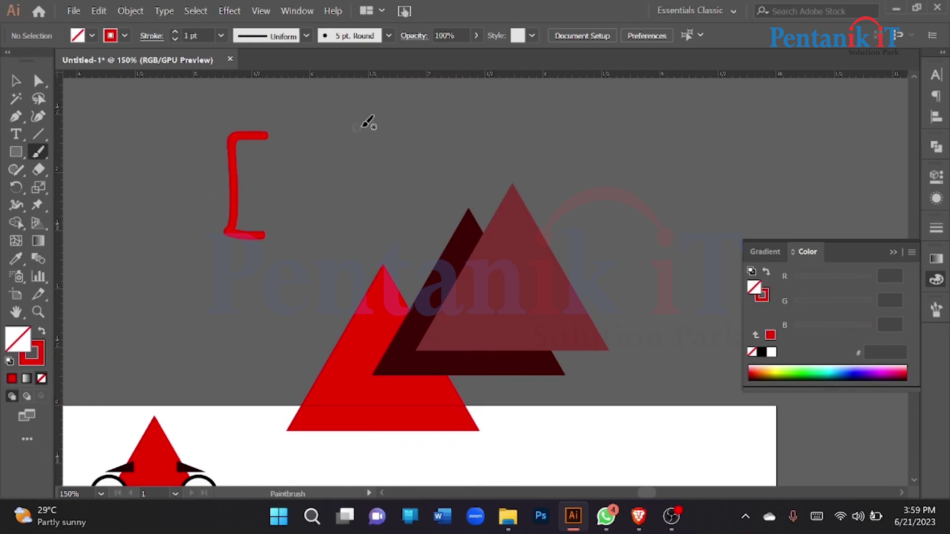
mouse_move(335, 132)
mouse_down()
mouse_move(371, 141)
mouse_move(371, 203)
mouse_up()
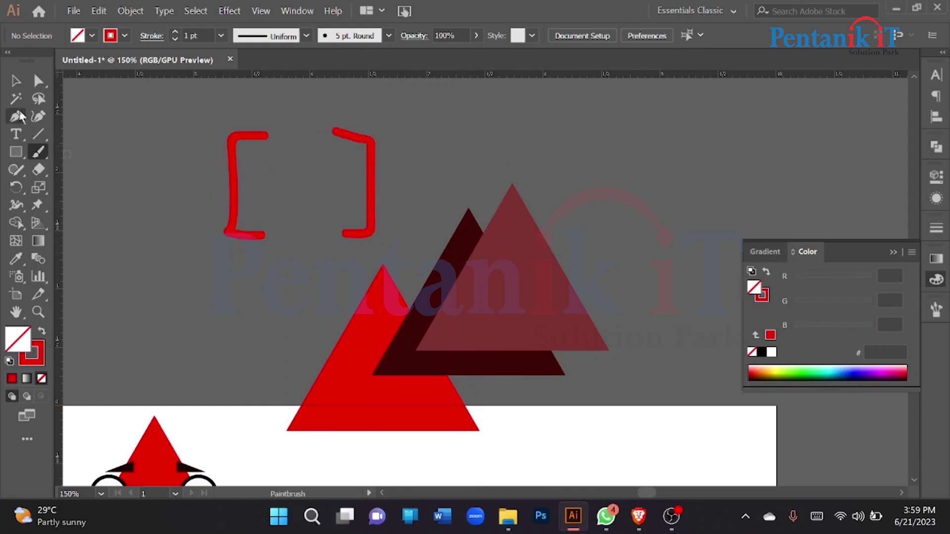
click(16, 84)
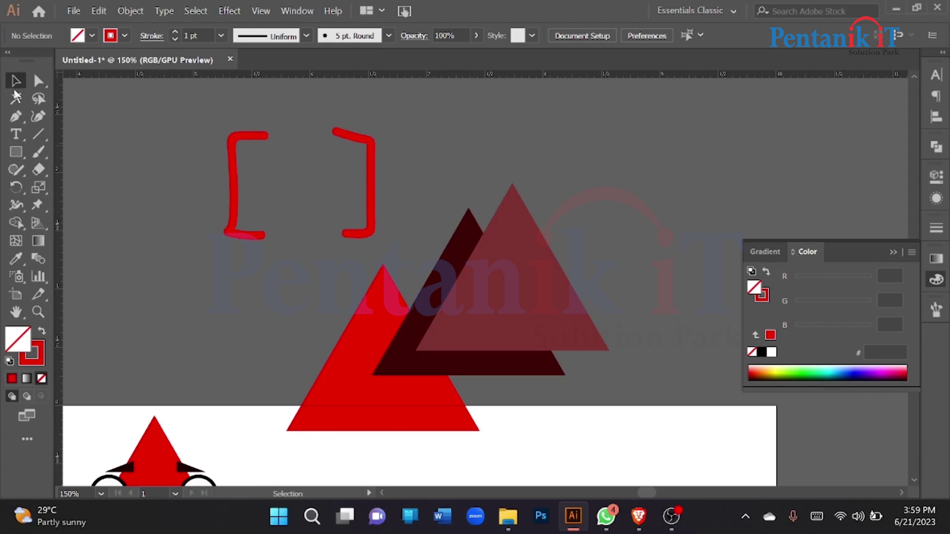
Duplicate the muted red triangle slightly offset and recolour the copy bright red, sampling the character's body with the Eyedropper.
click(361, 420)
mouse_move(528, 303)
mouse_down()
mouse_move(493, 313)
mouse_move(519, 299)
mouse_up()
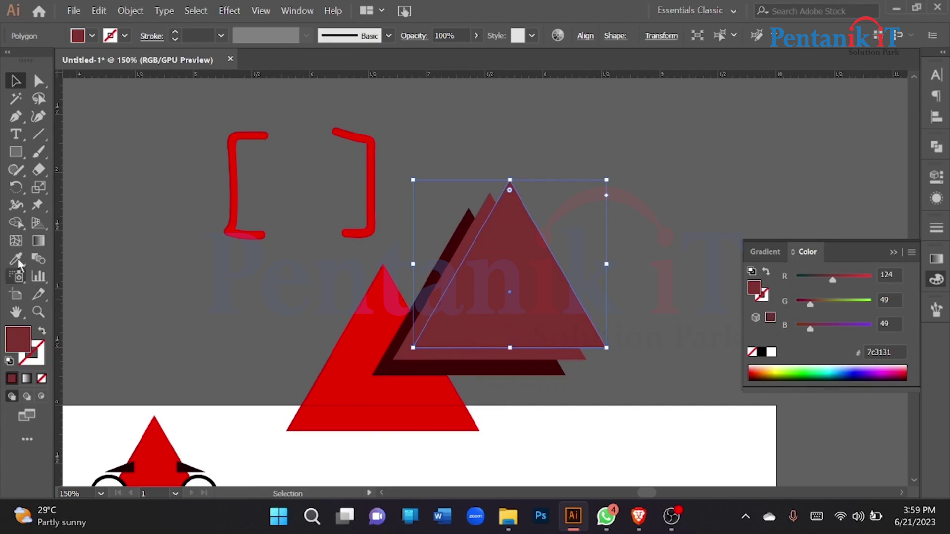
click(21, 270)
click(156, 447)
click(15, 85)
Set the fill of the rearmost bright red triangle to 826e6e and deselect it.
click(371, 386)
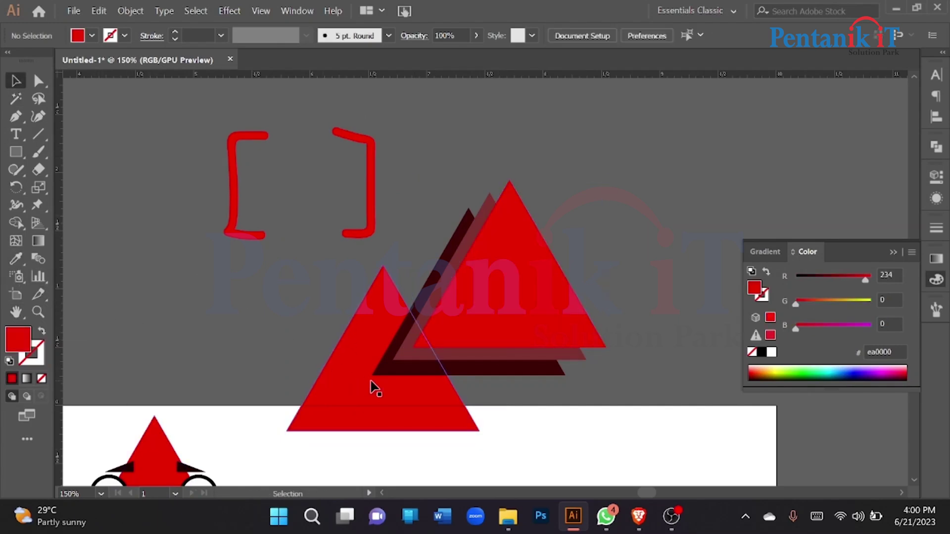
double_click(17, 340)
text(826e6e)
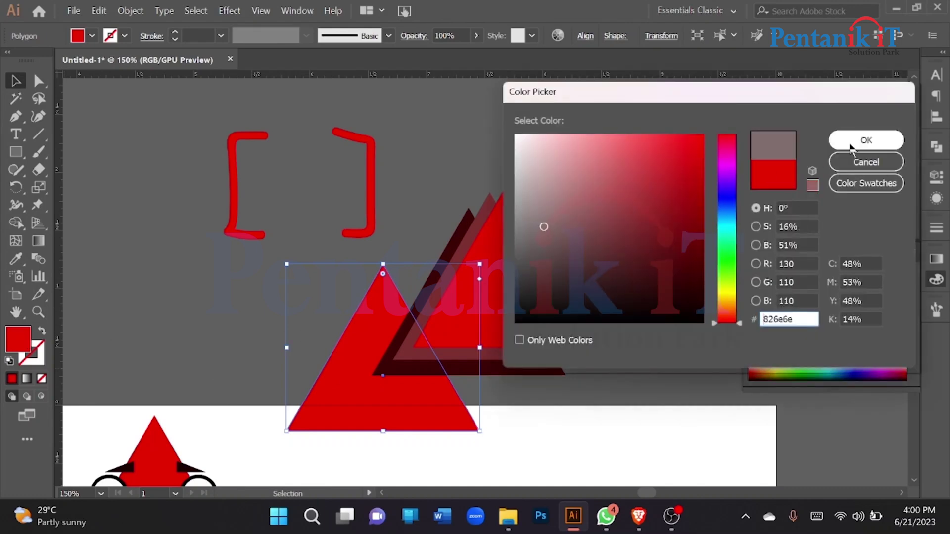
click(866, 138)
click(537, 195)
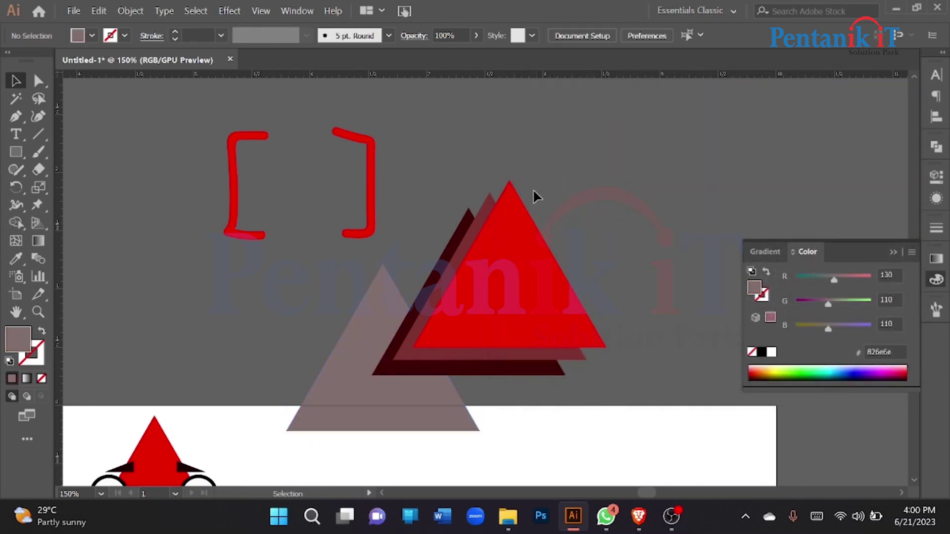
Bring the greyish-brown triangle forward three levels, above the other triangles.
click(359, 332)
key(a)
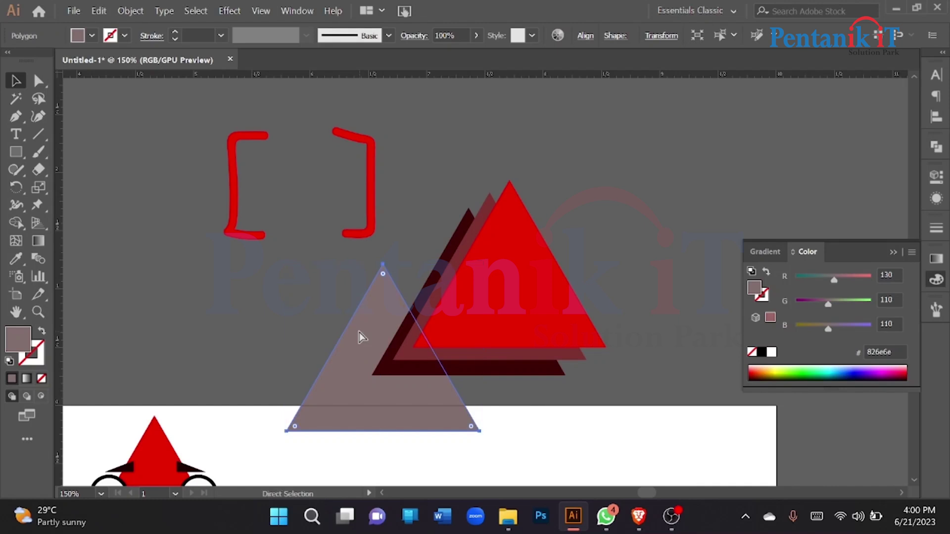
key(ctrl+bracketright)
key(ctrl+bracketright)
key(ctrl+bracketright)
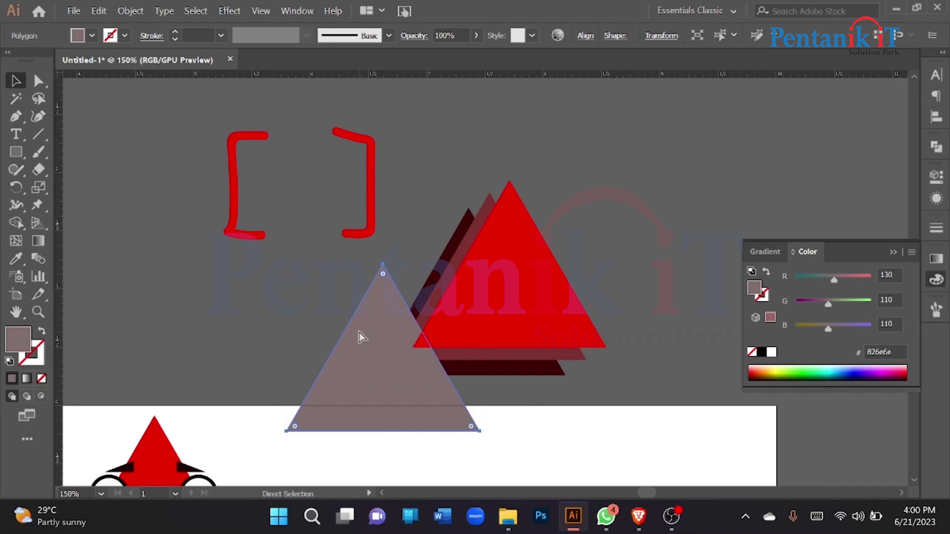
Send the greyish-brown triangle backward three levels, behind all the red triangles.
key(ctrl+bracketleft)
key(ctrl+bracketleft)
key(ctrl+bracketleft)
key(v)
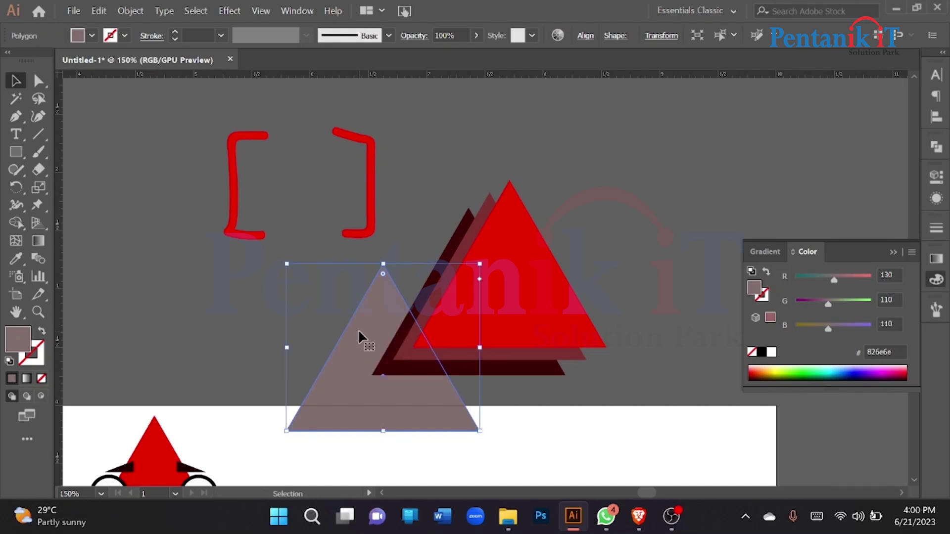
Raise the greyish-brown triangle level by level again until it covers the red triangles.
key(a)
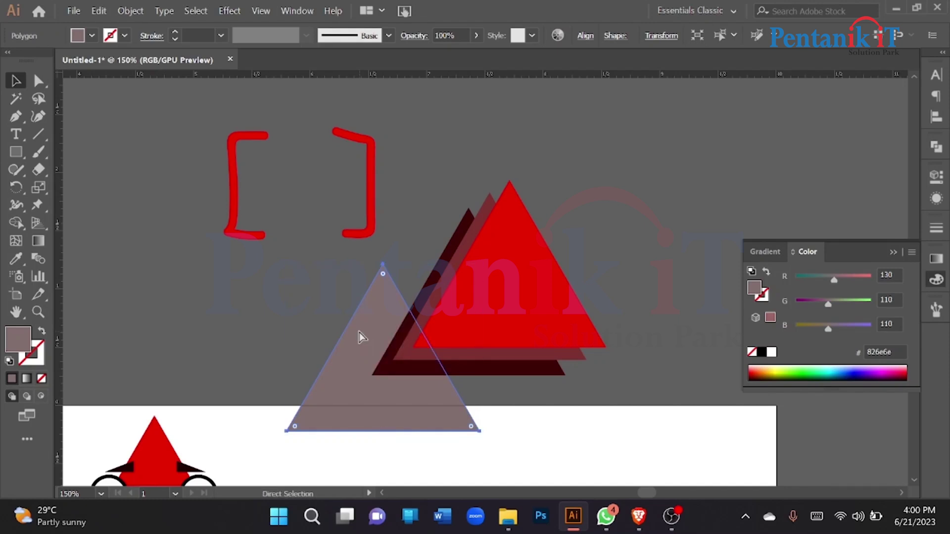
key(ctrl+bracketleft)
key(ctrl+bracketleft)
key(v)
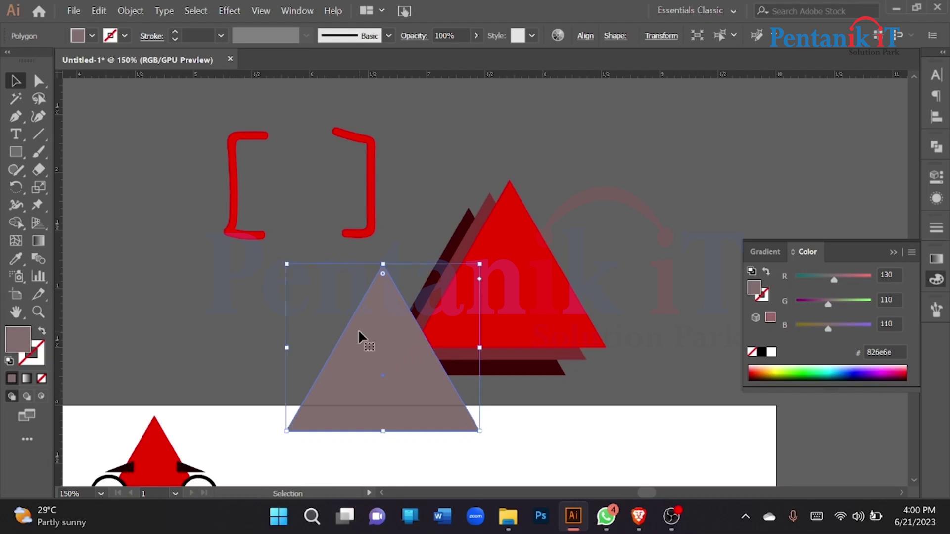
Lower the greyish-brown triangle level by level until it lies beneath the dark red triangle again.
key(a)
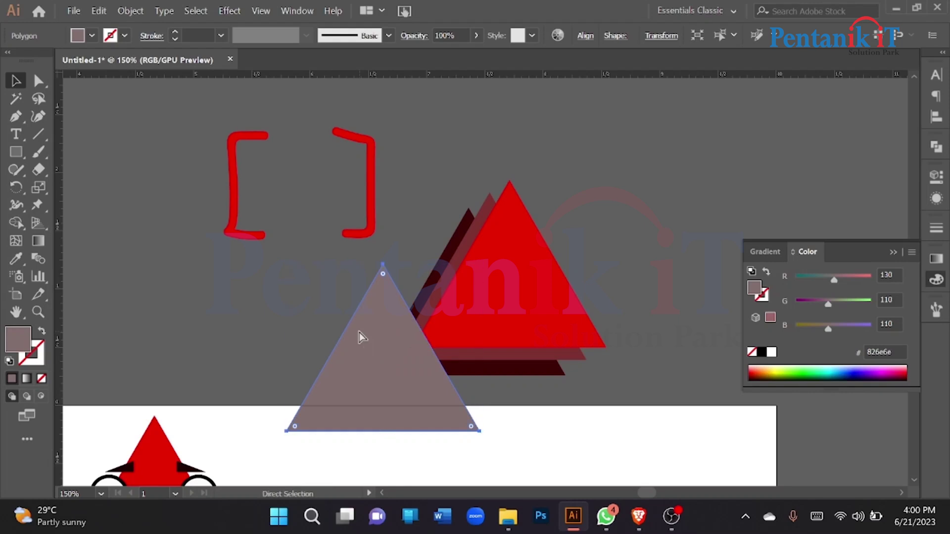
key(ctrl+bracketleft)
key(ctrl+bracketleft)
key(ctrl+bracketleft)
key(v)
Bring the greyish-brown triangle to the front and send it to the back, twice, and deselect it.
key(a)
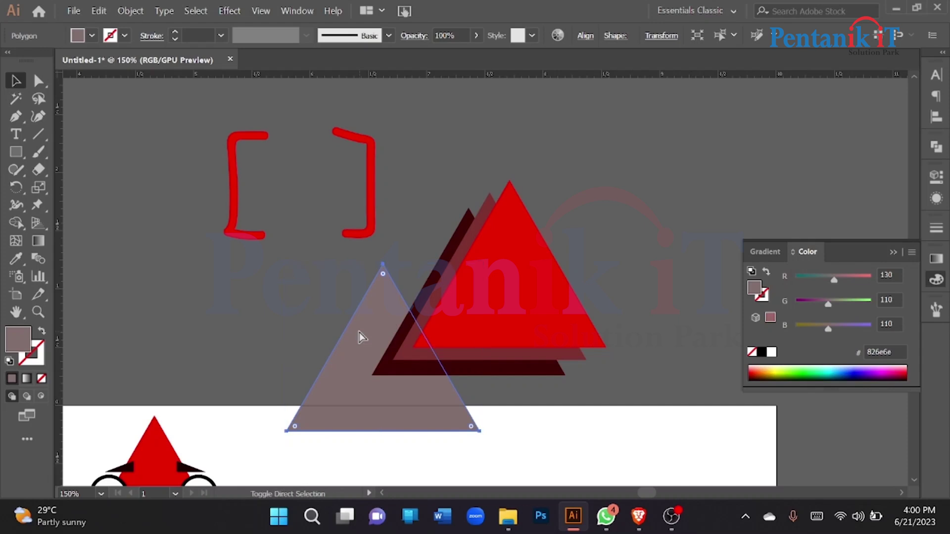
key(ctrl+shift+bracketright)
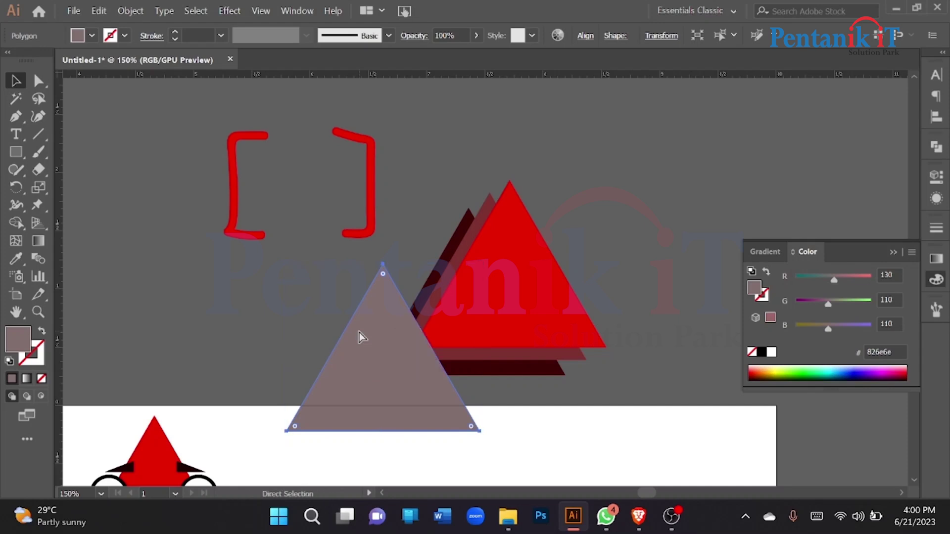
key(ctrl+shift+bracketleft)
key(v)
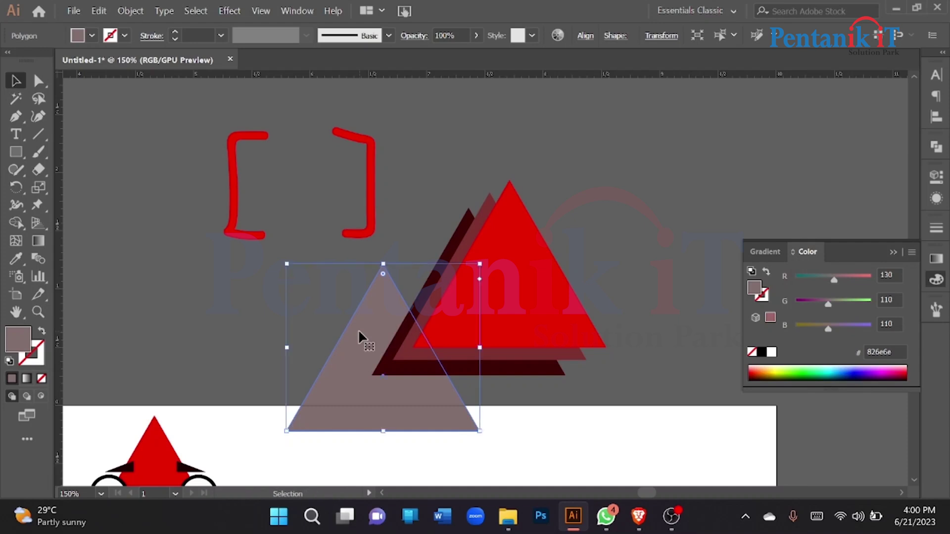
key(ctrl+shift+bracketright)
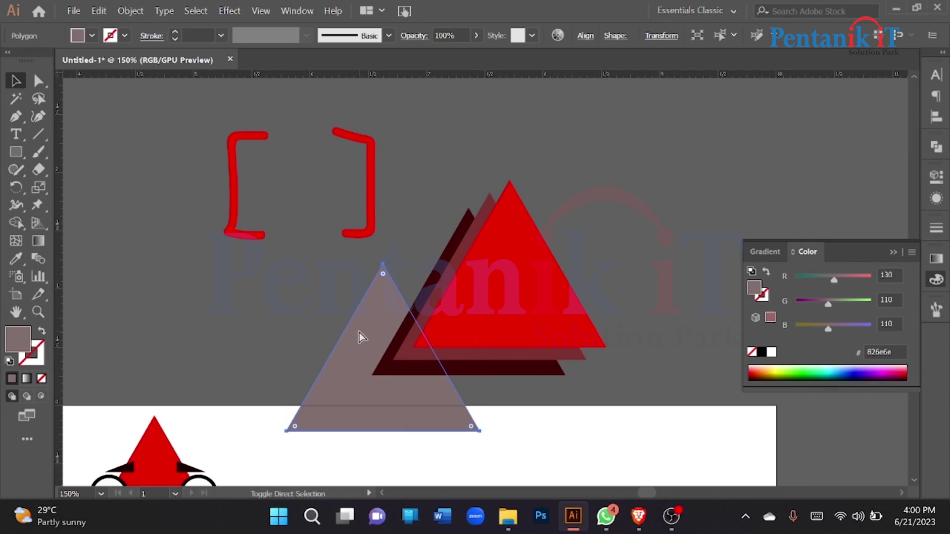
key(ctrl)
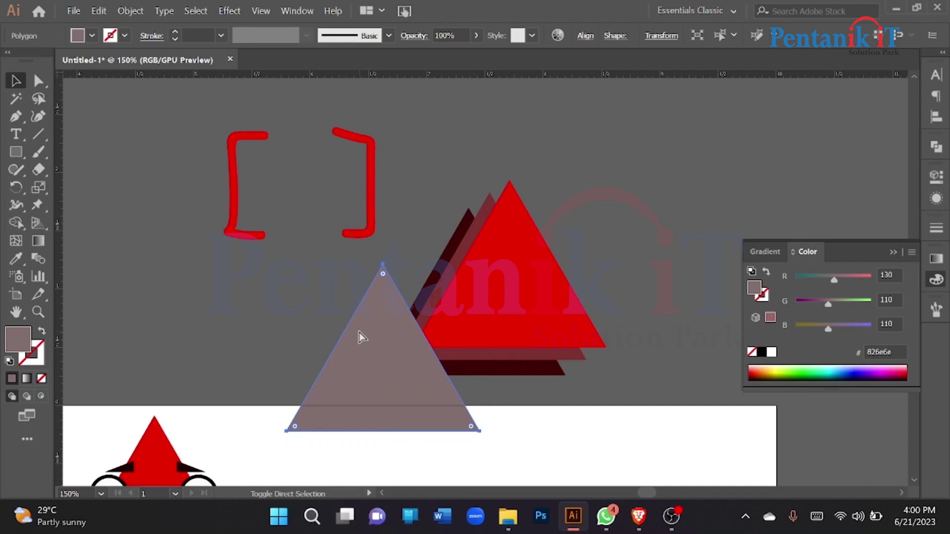
key(ctrl+shift+bracketleft)
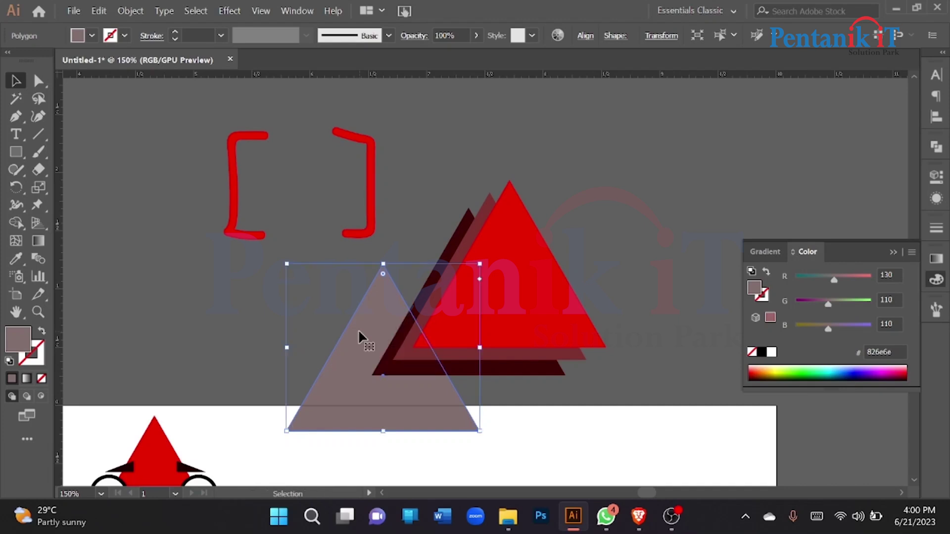
click(302, 364)
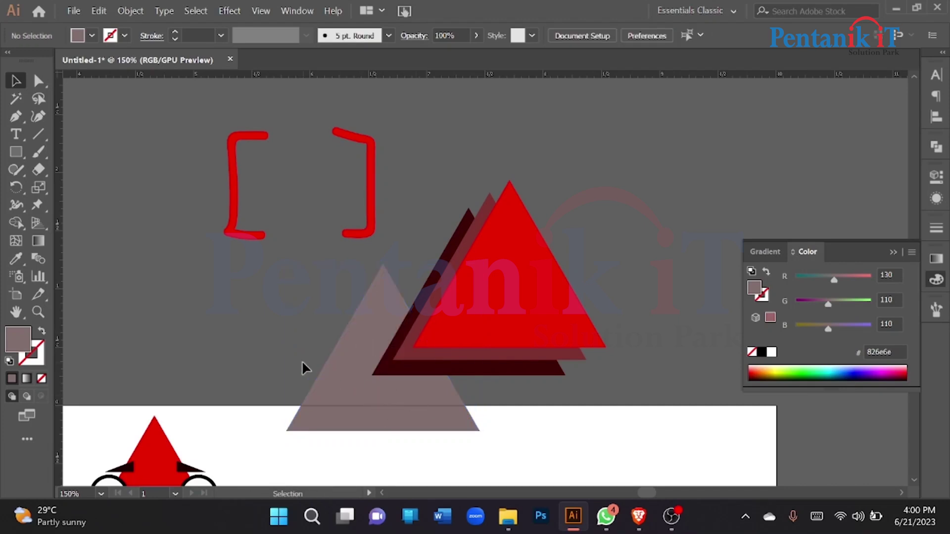
Send the character's white teeth behind the dark mouth, and send the mouth backward so the teeth lie on top.
scroll(424, 322, down, 2)
scroll(296, 387, down, 1)
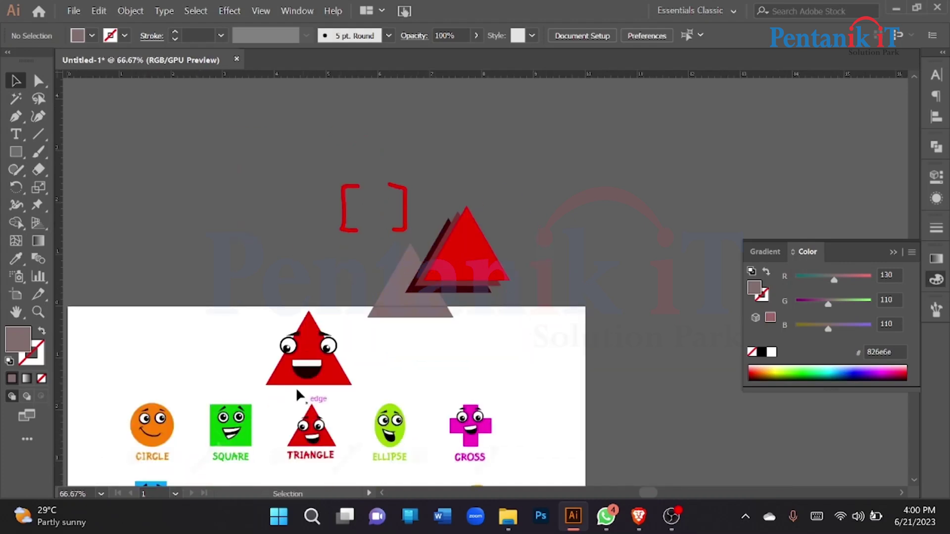
scroll(296, 387, up, 4)
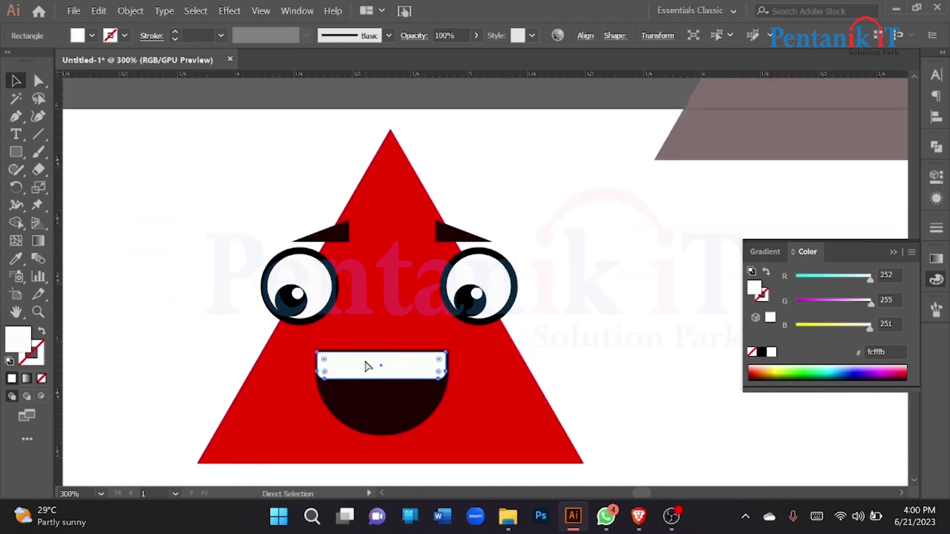
key(ctrl+shift+bracketleft)
click(245, 334)
click(396, 393)
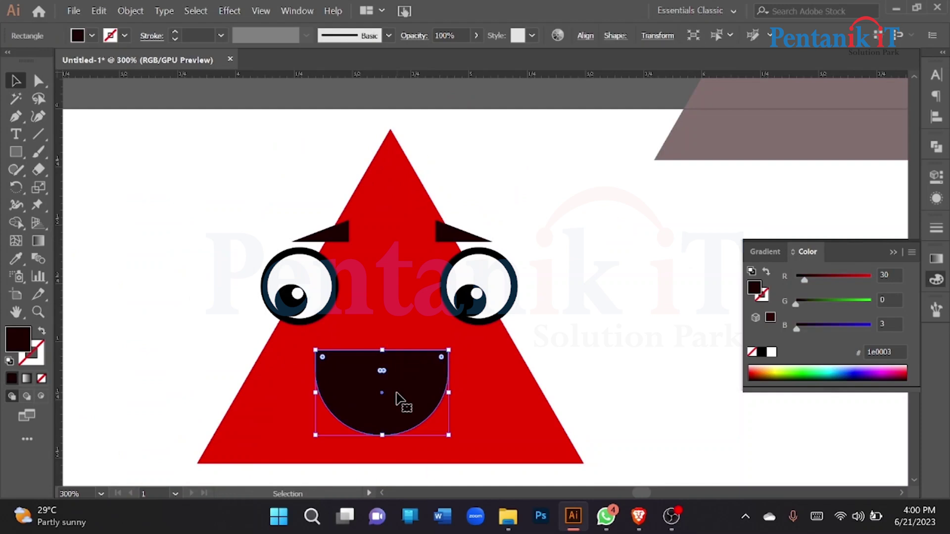
key(ctrl+bracketleft)
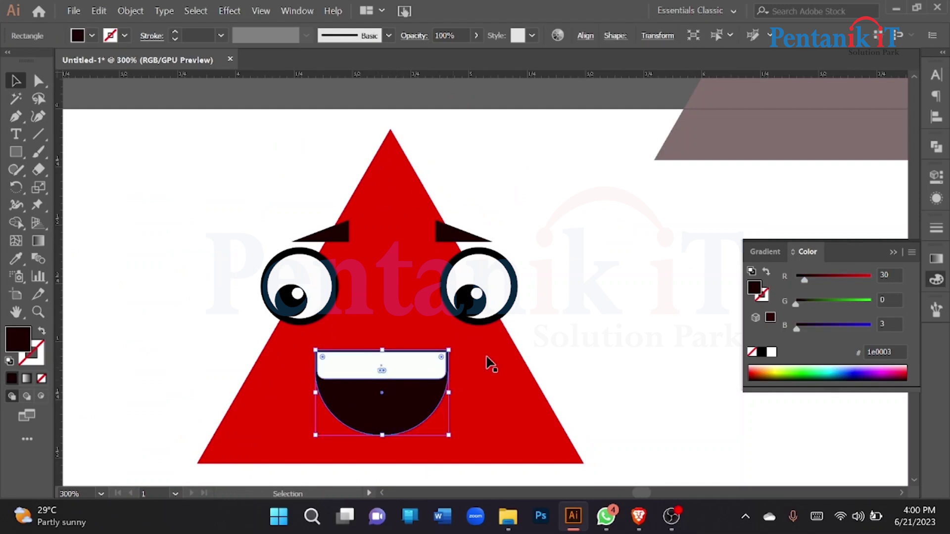
Try selecting the mouth and teeth together, and undo the accidental move.
scroll(587, 317, down, 2)
shift+click(403, 341)
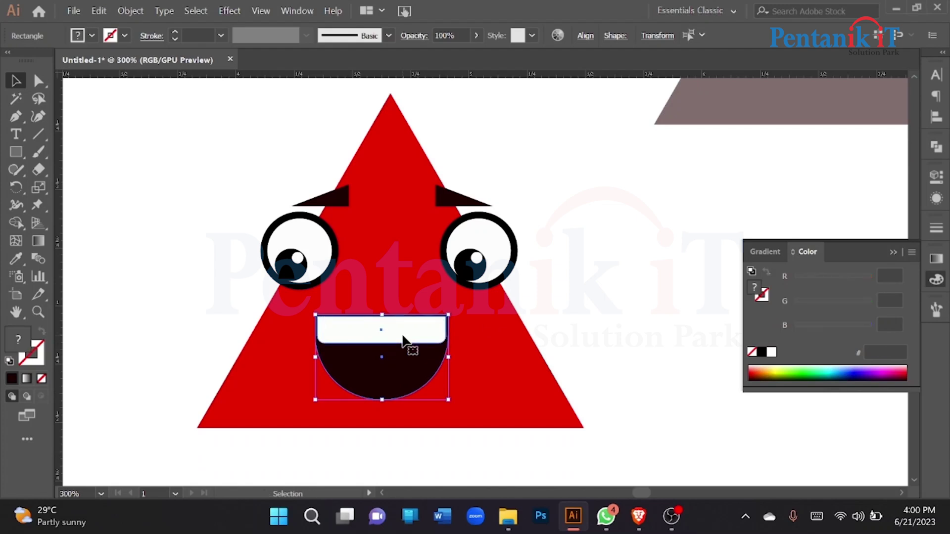
click(582, 296)
click(393, 373)
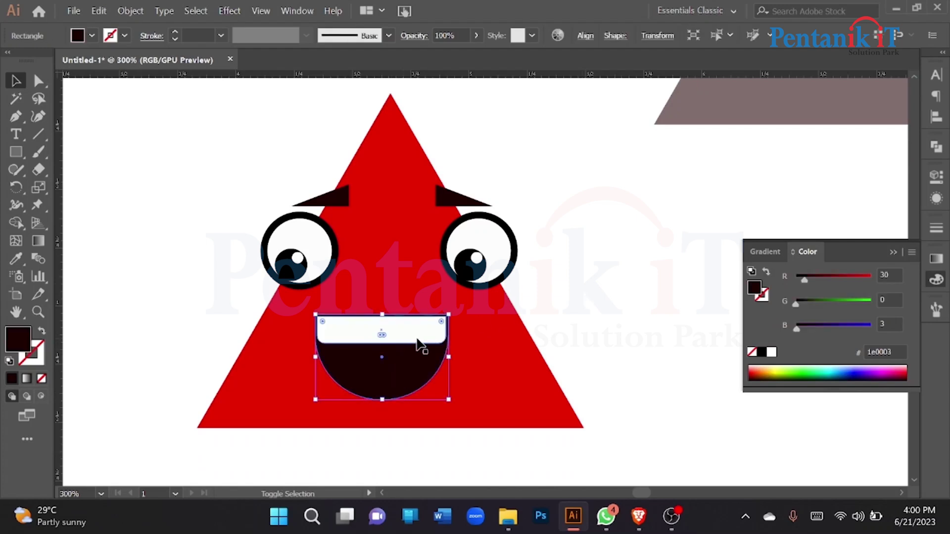
shift+drag(417, 339, 413, 334)
key(ctrl+z)
click(601, 307)
Try moving the mouth and teeth together off the character's face, undo both moves, and deselect.
click(424, 370)
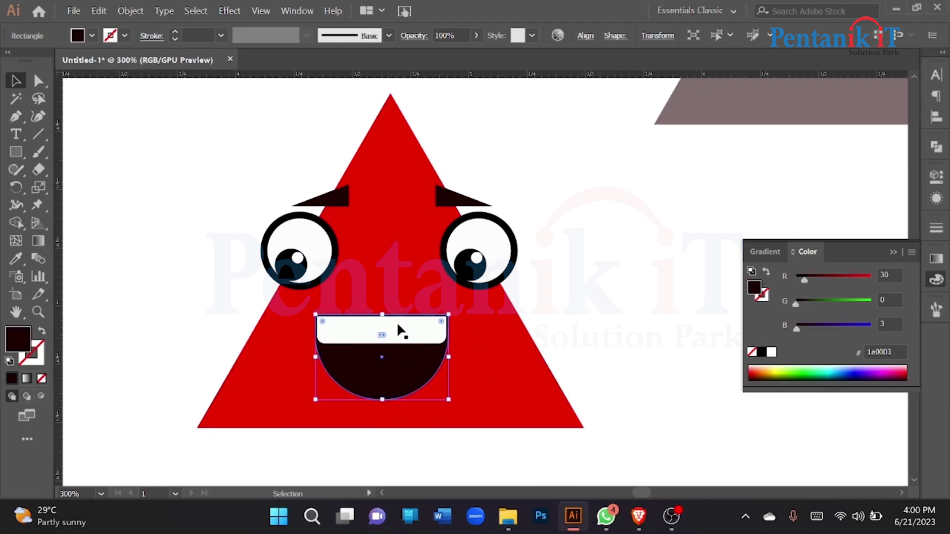
shift+click(394, 340)
drag(414, 321, 613, 284)
drag(563, 347, 659, 388)
key(ctrl+z)
key(ctrl+z)
click(589, 378)
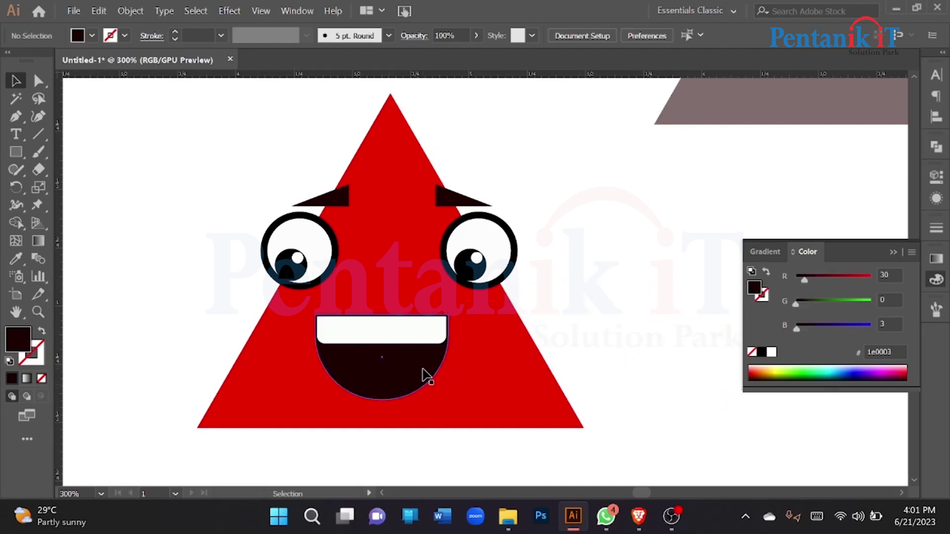
Select the character's dark mouth and white teeth together and group them.
click(422, 371)
shift+click(401, 337)
click(539, 371)
click(384, 380)
shift+click(371, 336)
key(ctrl+g)
click(453, 298)
Try moving the grouped mouth and teeth off the face, and undo the moves and the grouping.
drag(419, 377, 158, 292)
key(ctrl+z)
key(ctrl+z)
key(ctrl+z)
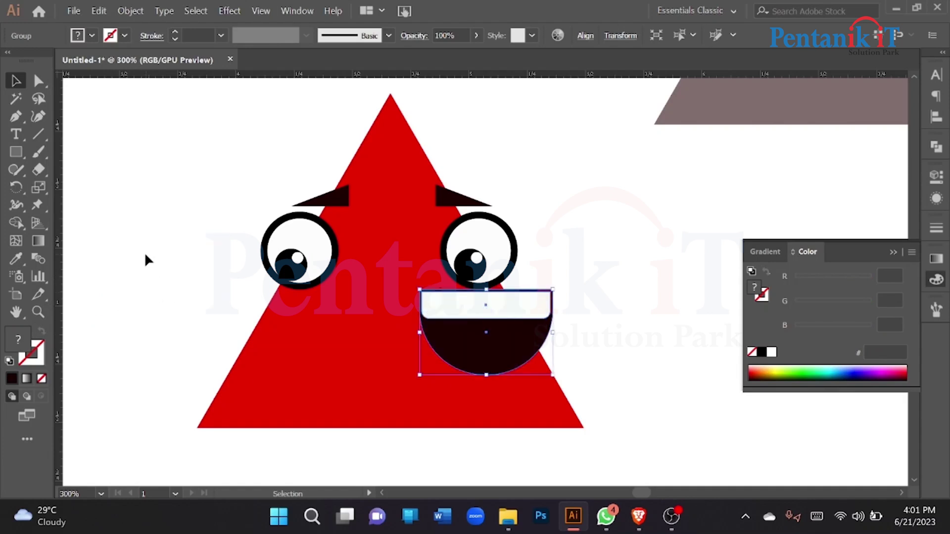
drag(367, 355, 424, 378)
key(ctrl+z)
key(ctrl+z)
click(595, 321)
key(ctrl+z)
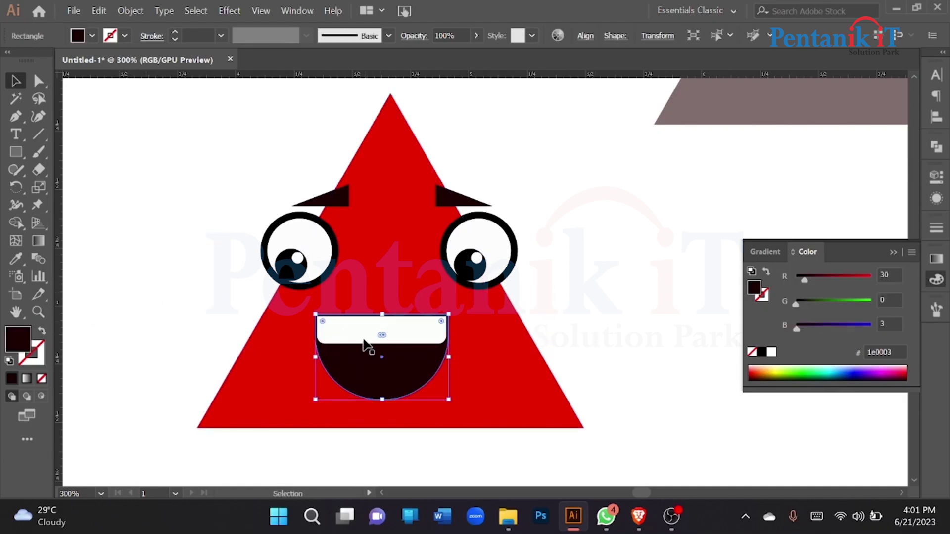
Group the mouth and teeth once more, try moving them across the face, and undo the moves.
drag(361, 334, 383, 361)
key(ctrl+z)
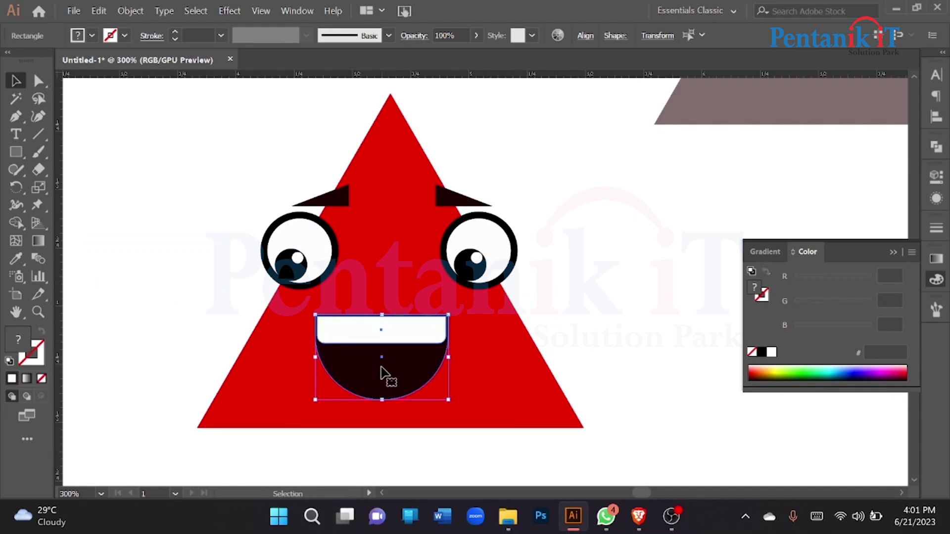
drag(379, 361, 445, 379)
drag(441, 381, 402, 391)
key(ctrl+z)
key(ctrl+z)
key(ctrl+z)
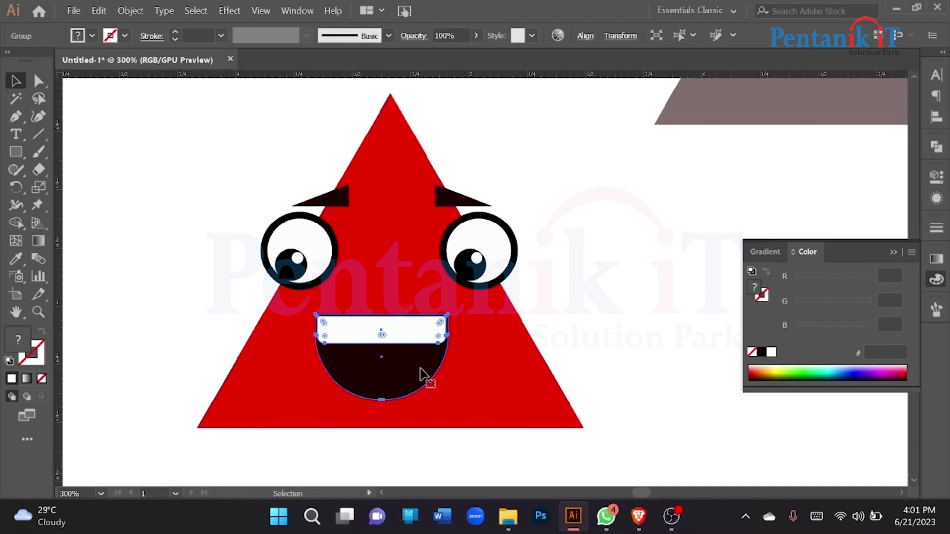
Ungroup the mouth and teeth and deselect them.
right_click(419, 370)
click(466, 246)
click(599, 264)
right_click(421, 352)
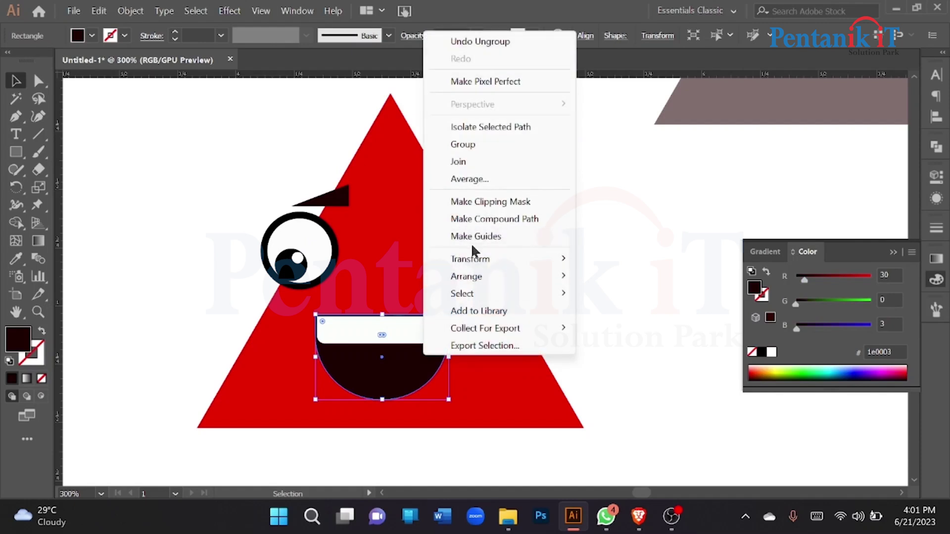
click(650, 290)
Regroup the mouth and teeth, ungroup them again, and deselect.
click(410, 362)
key(v)
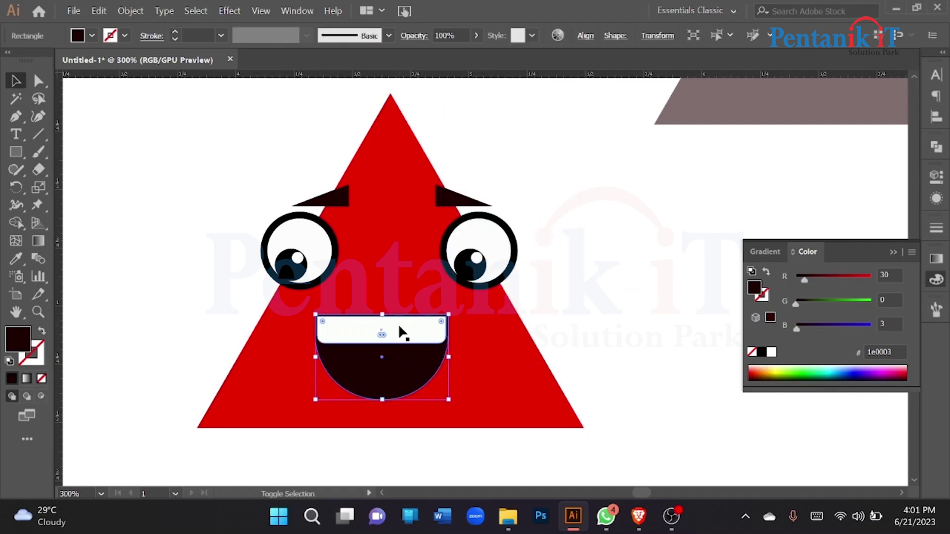
shift+click(400, 361)
key(ctrl+g)
right_click(402, 366)
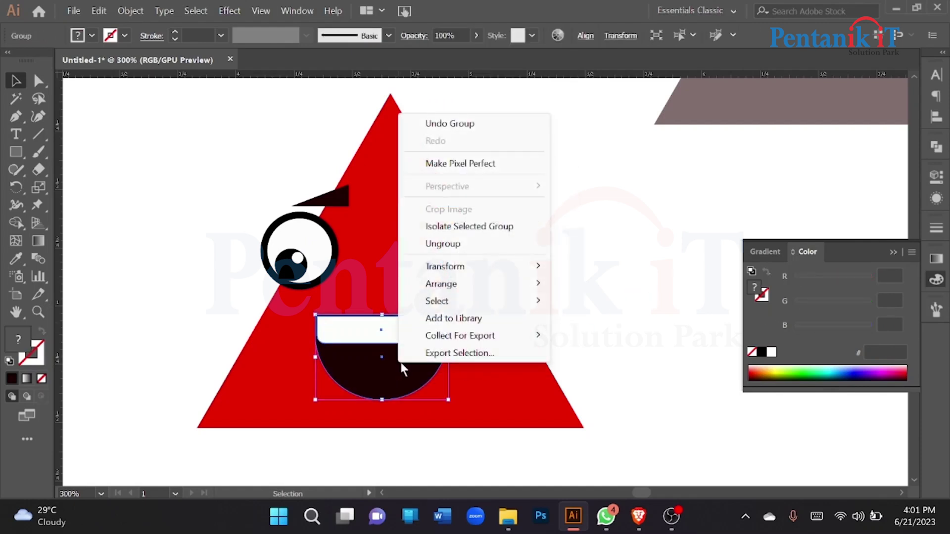
click(487, 245)
click(620, 273)
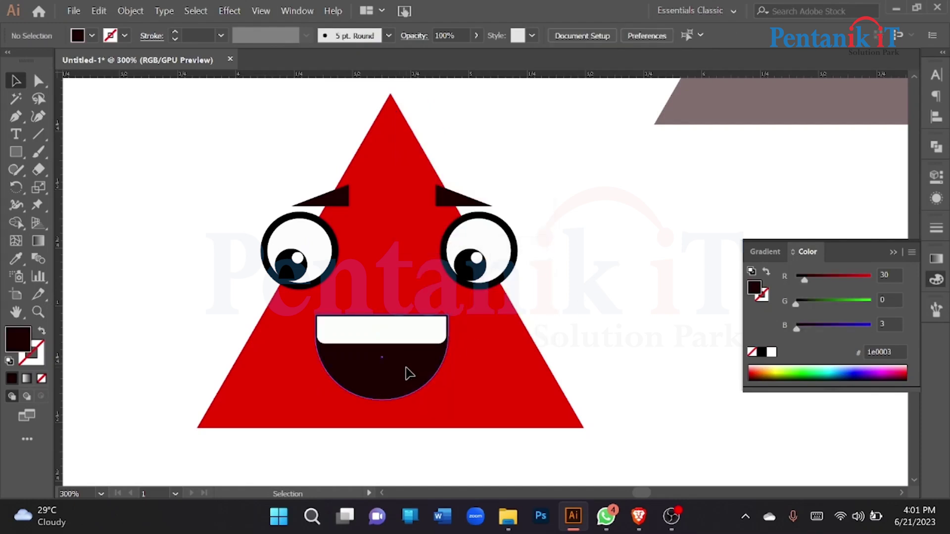
Try moving the ungrouped mouth and teeth apart on the face, and undo the moves.
drag(409, 375, 506, 388)
drag(371, 326, 321, 311)
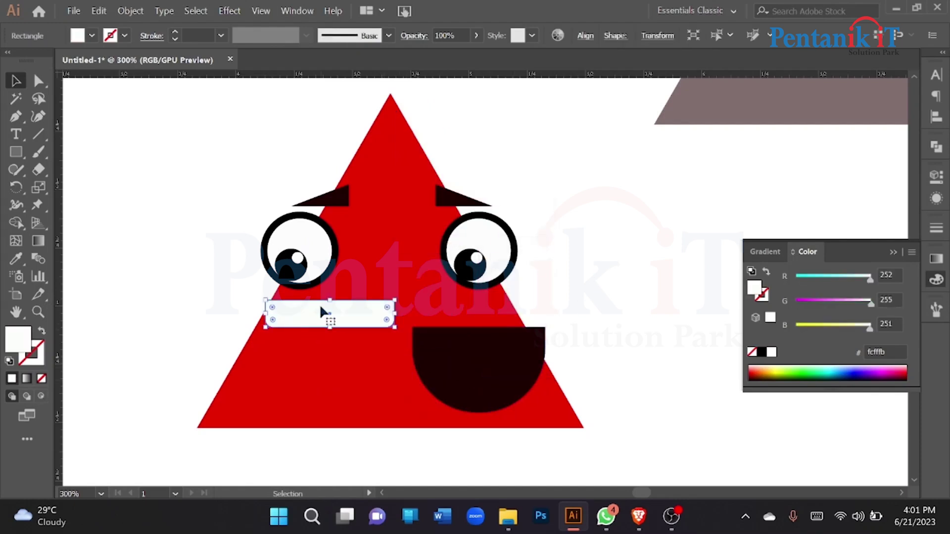
key(ctrl+1)
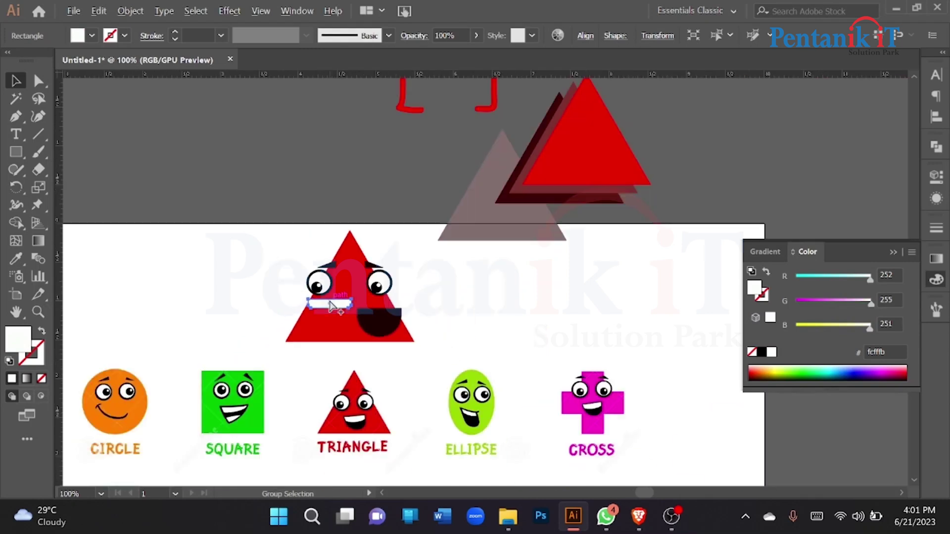
key(a)
key(ctrl+z)
key(ctrl+z)
key(ctrl+z)
Move the reference image beside the artboard, and move the triangle copies and red brackets further above it.
scroll(396, 323, down, 4)
click(407, 375)
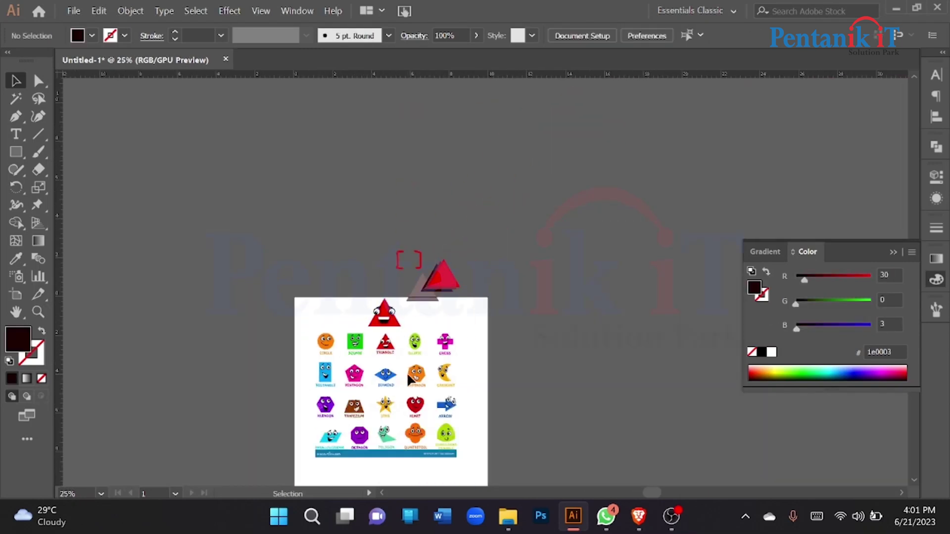
click(409, 378)
scroll(404, 376, down, 2)
drag(401, 375, 597, 271)
drag(468, 210, 432, 148)
Select the whole triangle character and enlarge it to fill most of the artboard's width.
drag(306, 201, 417, 280)
click(384, 237)
drag(383, 244, 385, 345)
Centre the character horizontally and vertically on the artboard and deselect it.
click(935, 117)
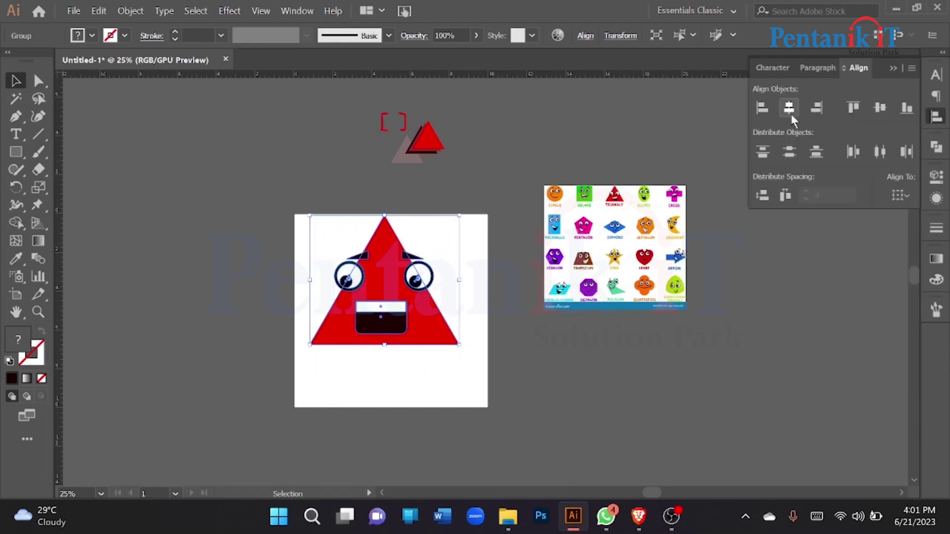
click(791, 111)
click(876, 115)
click(644, 121)
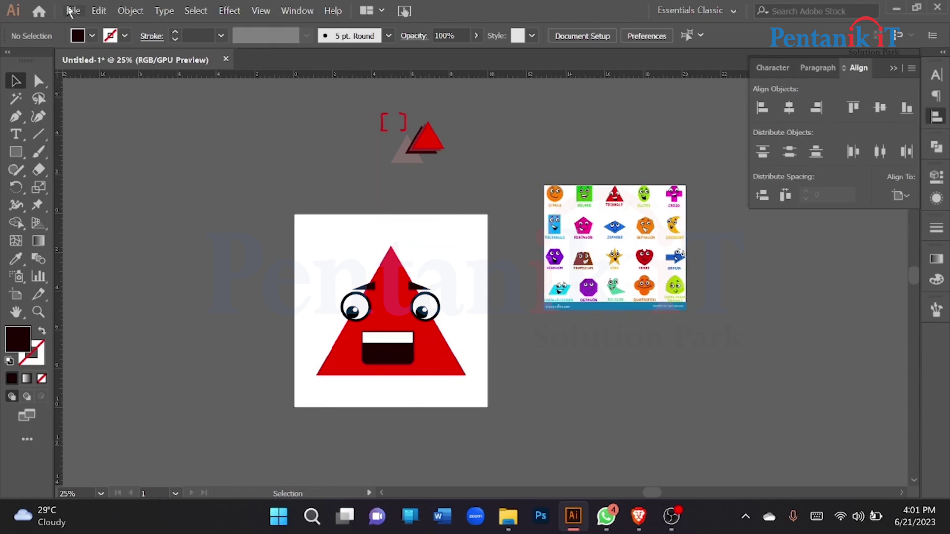
drag(311, 266, 442, 395)
click(154, 174)
Export the artboard to the Desktop as a JPEG named cartonn, with Use Artboards enabled and the RGB, quality 10, 300 ppi options.
click(74, 11)
mouse_move(196, 287)
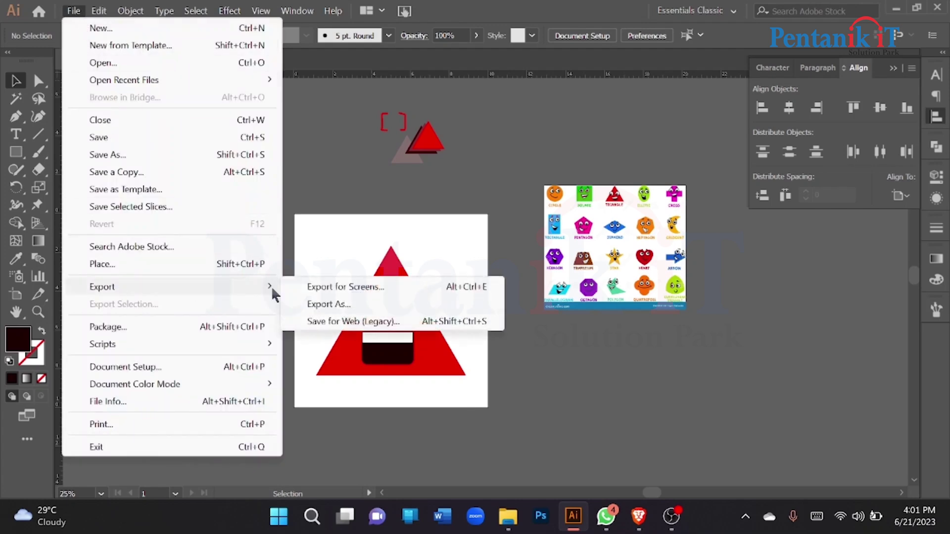
click(335, 304)
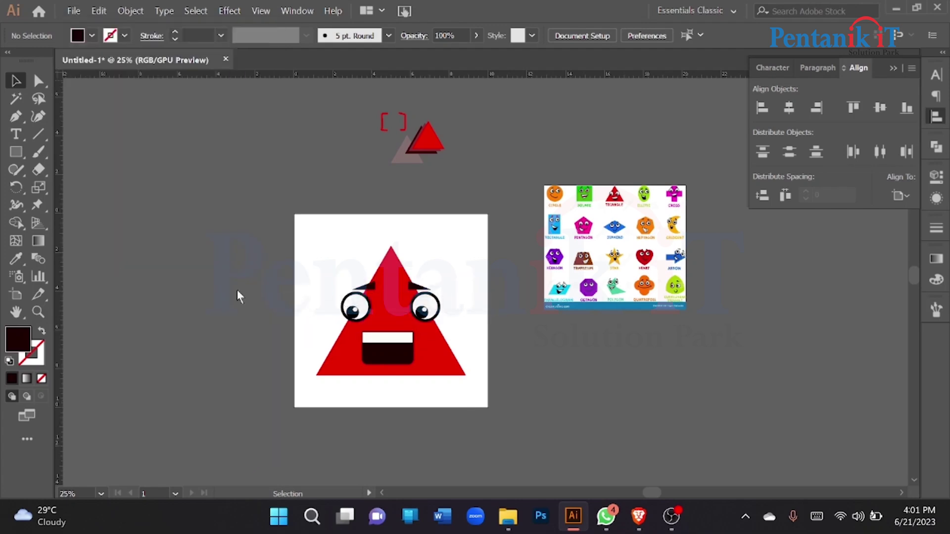
scroll(55, 158, up, 5)
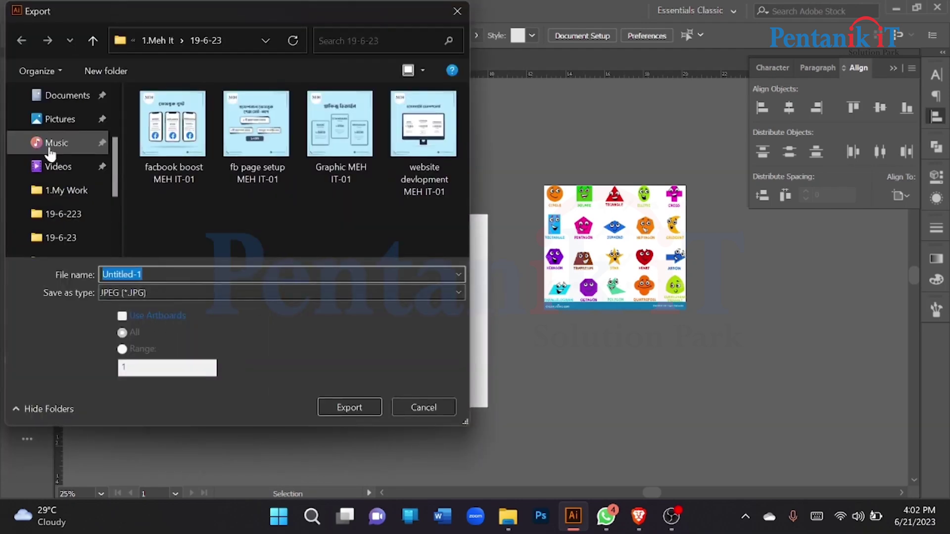
click(78, 167)
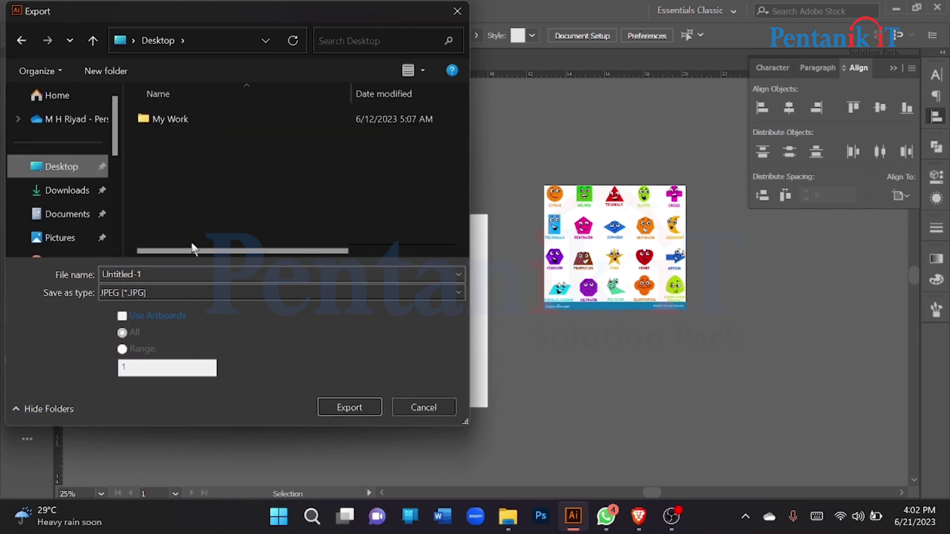
click(141, 318)
click(149, 274)
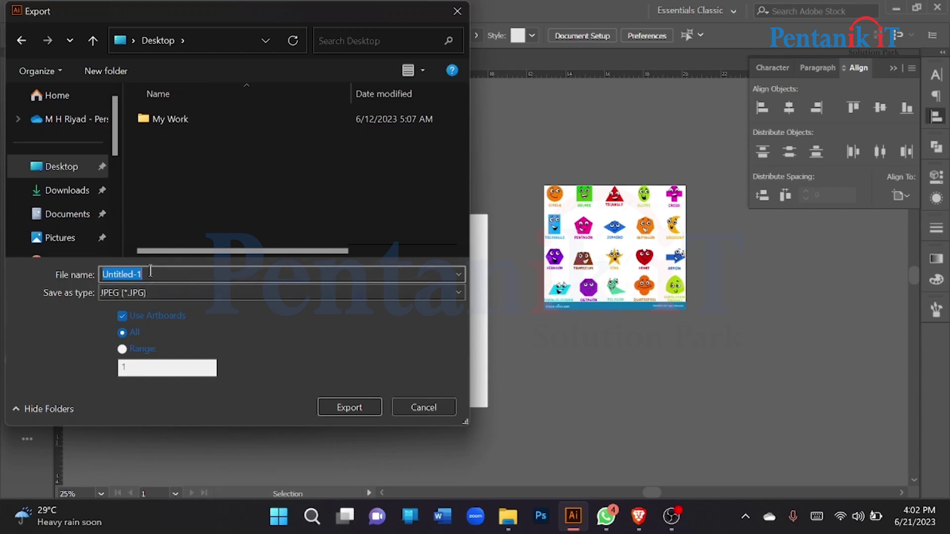
text(cartonn)
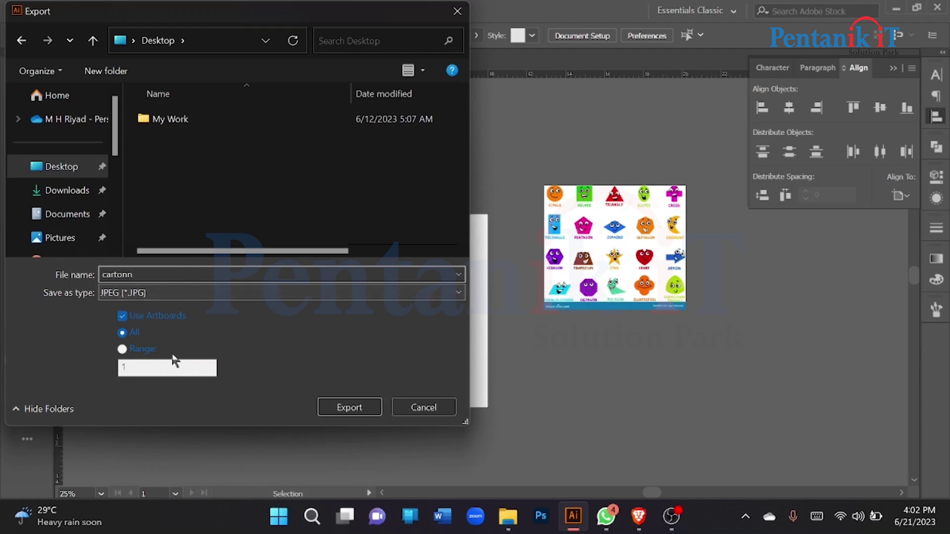
click(349, 411)
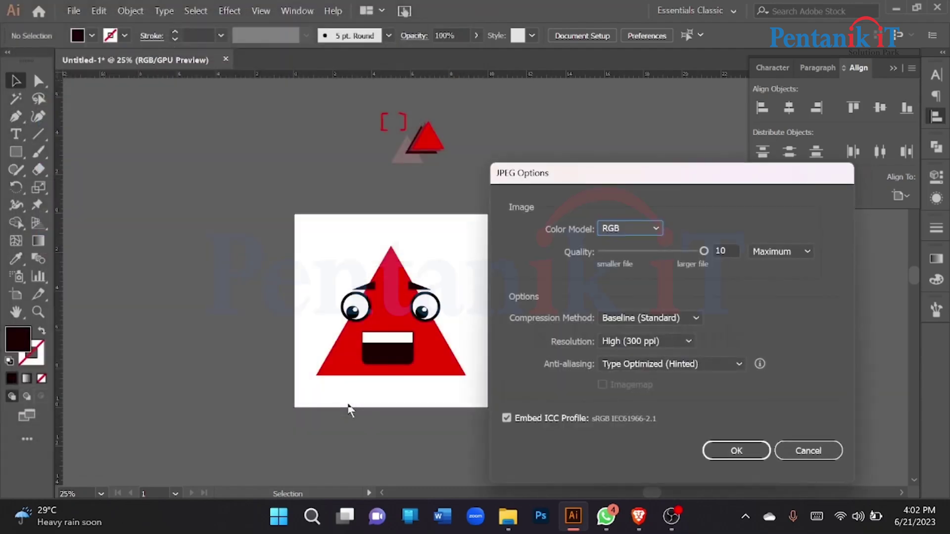
click(731, 448)
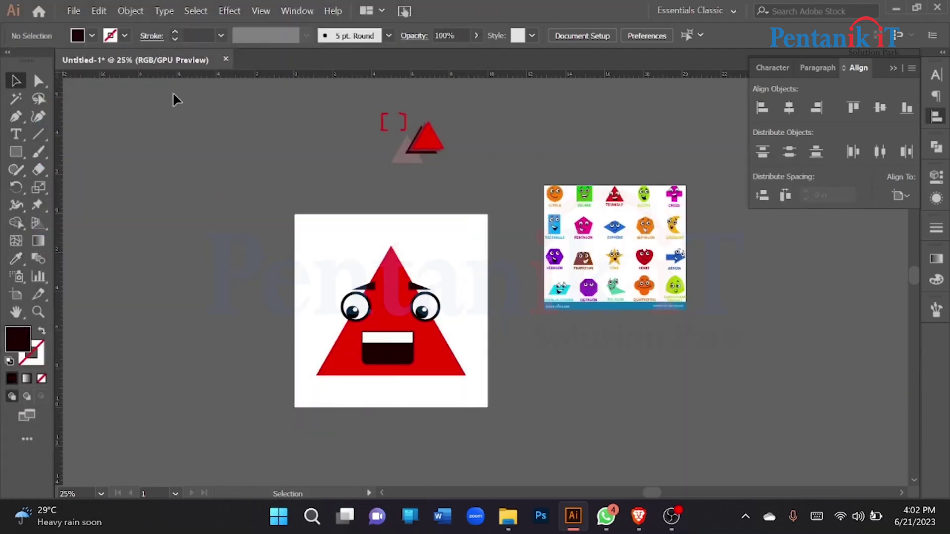
Export the document to the Desktop as a JPEG named Untitled-1, with Use Artboards disabled.
click(76, 15)
mouse_move(144, 287)
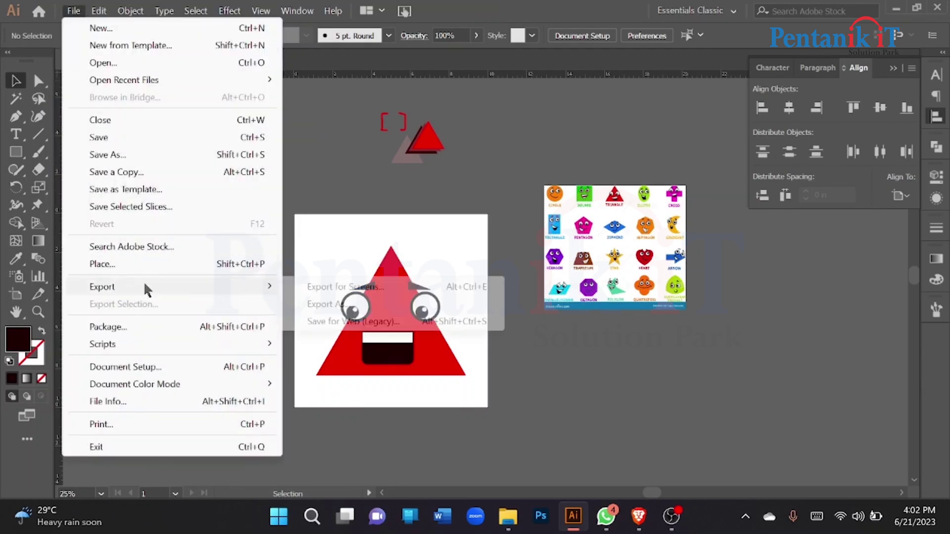
click(313, 305)
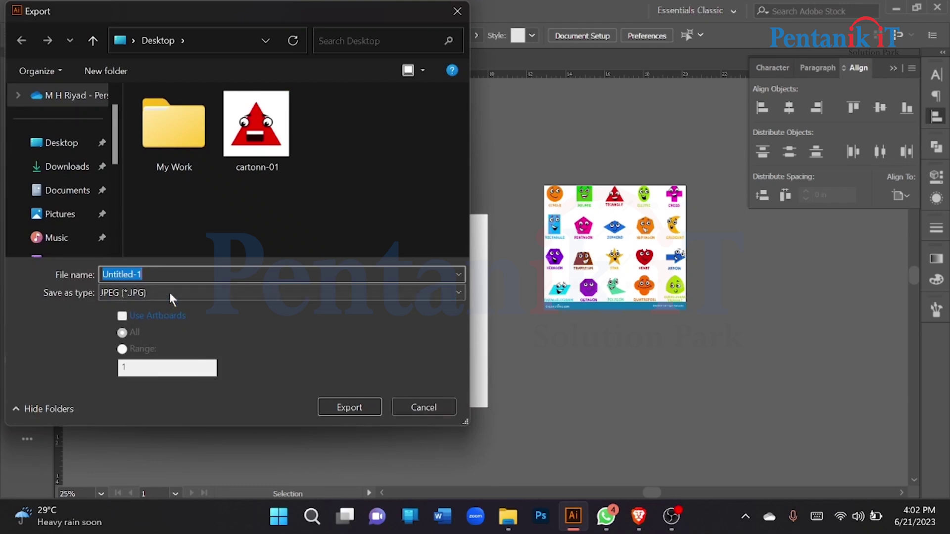
click(328, 407)
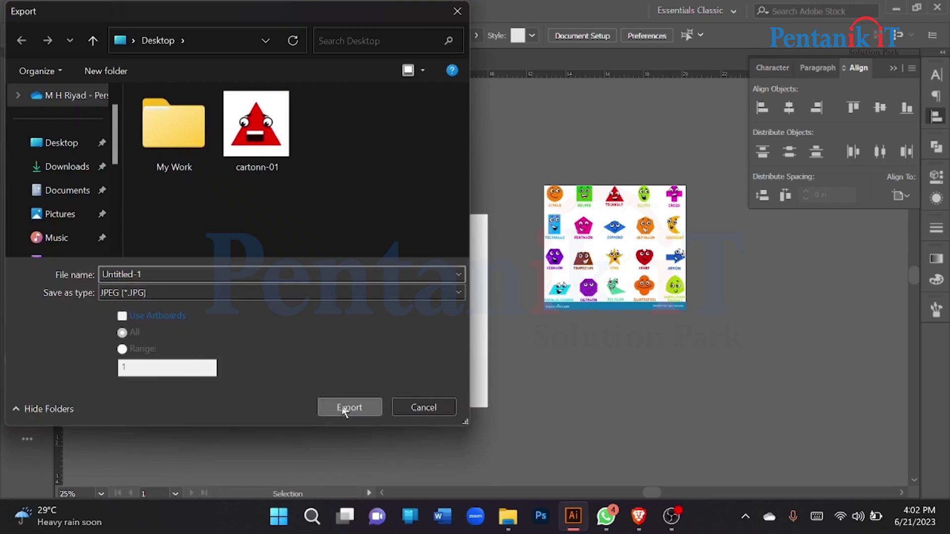
click(709, 454)
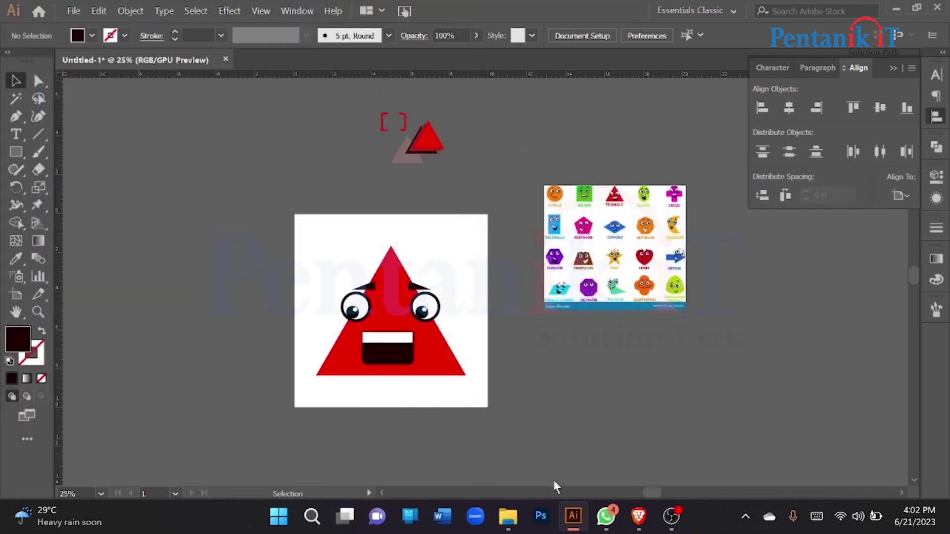
Go to the Windows desktop, view the exported cartonn-01 and Untitled-1 images, and return to Illustrator.
click(507, 516)
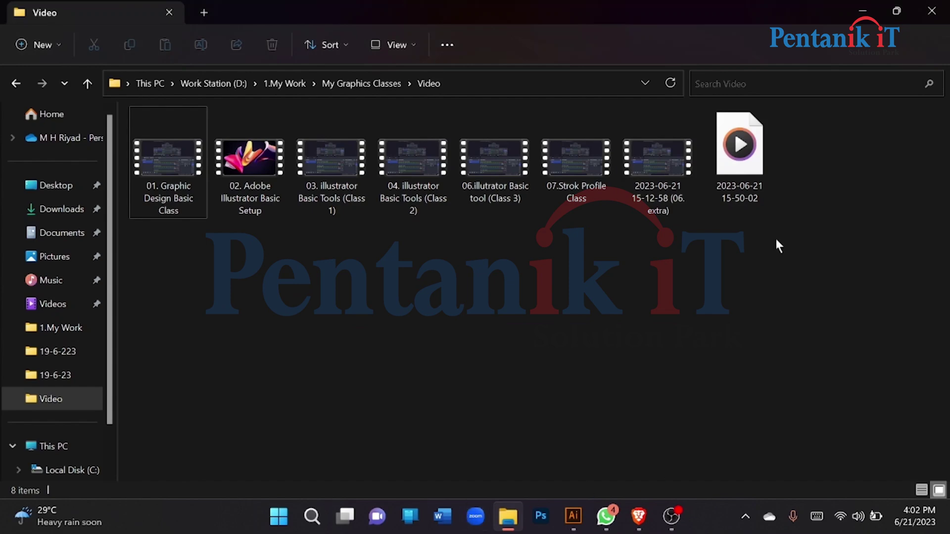
click(863, 11)
click(896, 9)
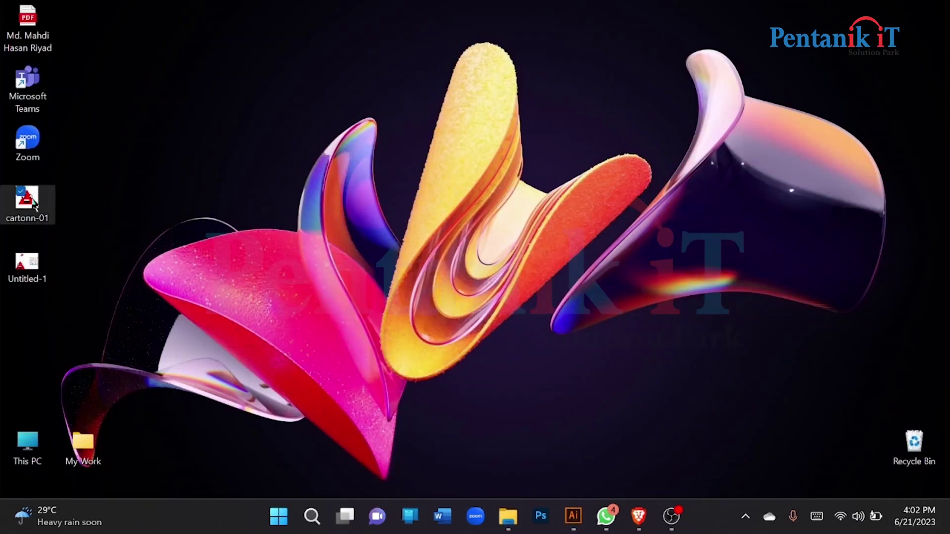
double_click(34, 204)
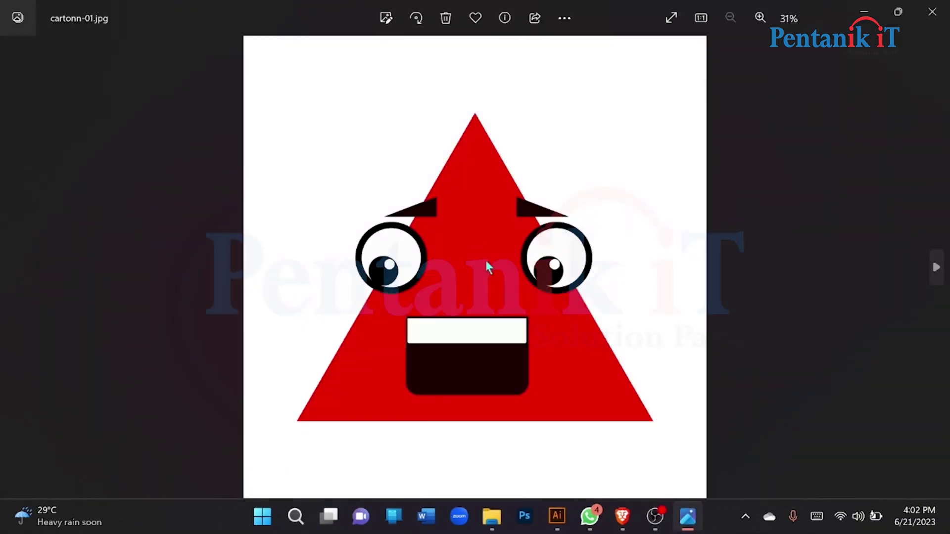
click(932, 12)
double_click(29, 260)
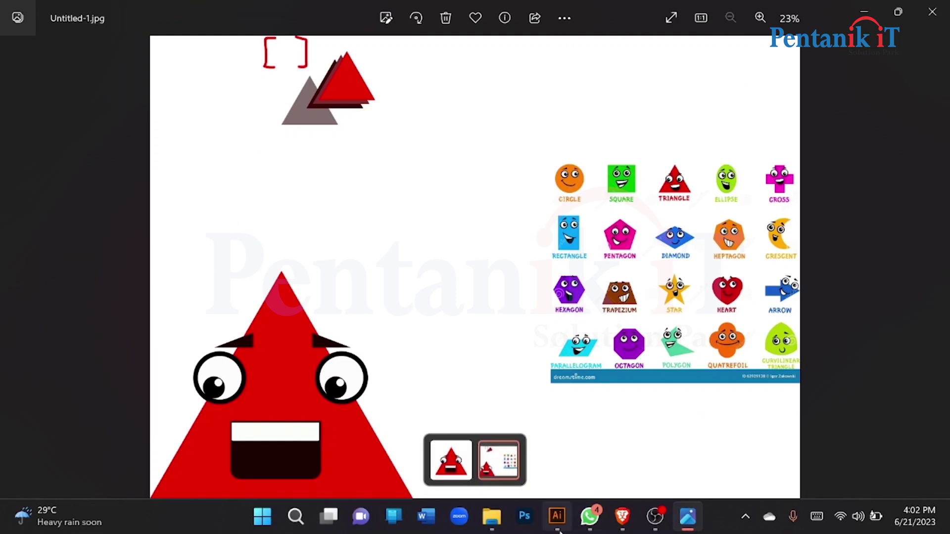
key(alt+Tab)
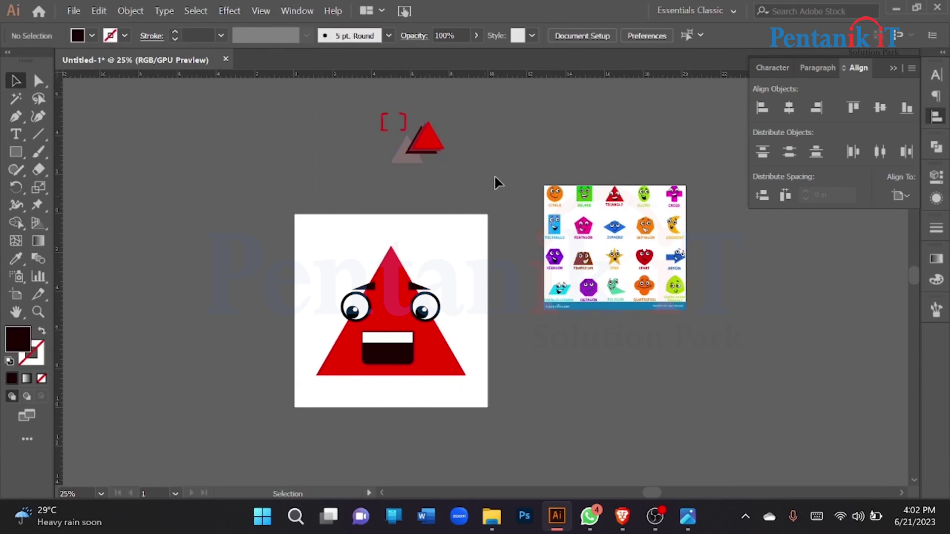
Compare the objects lying outside the artboard with the exported Untitled-1 image.
drag(495, 175, 340, 79)
drag(387, 115, 631, 277)
click(631, 278)
drag(627, 178, 367, 111)
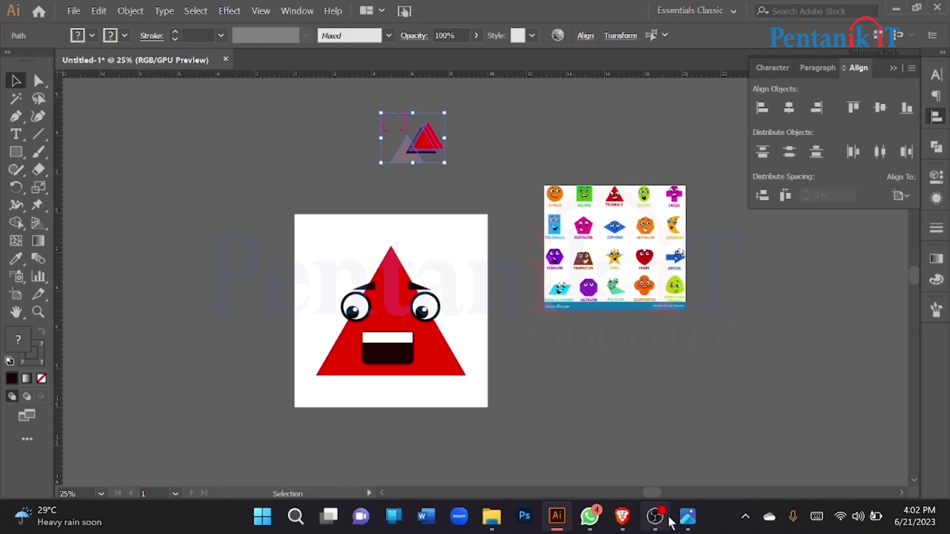
click(687, 517)
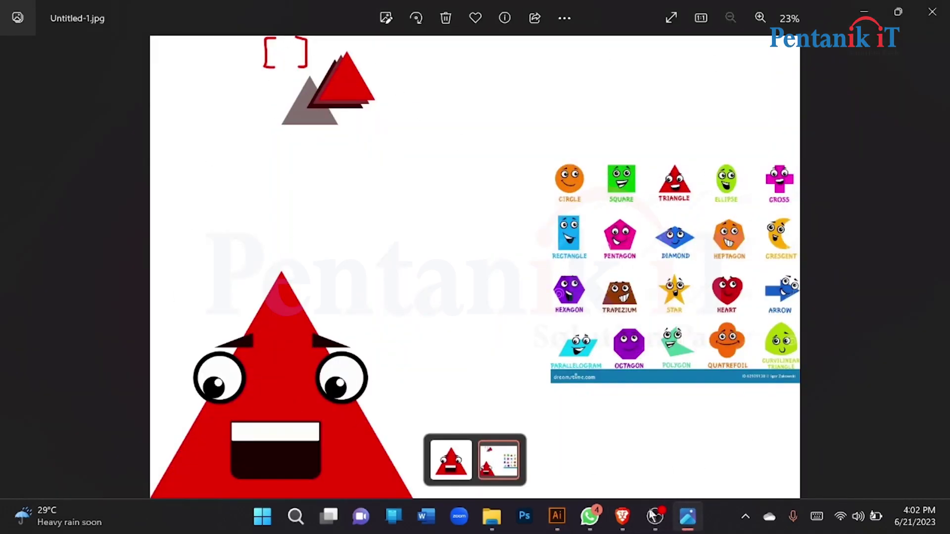
click(556, 516)
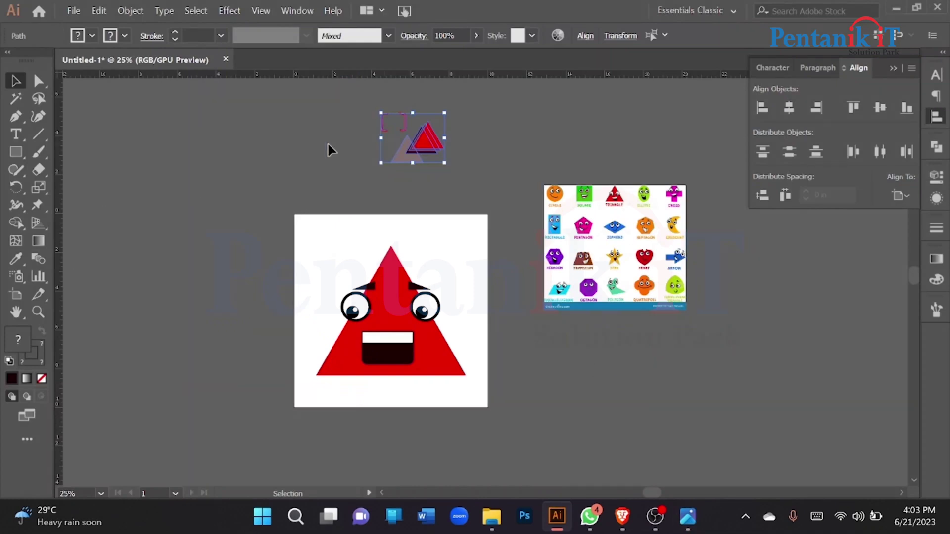
Delete the triangle copies, the red brackets and the reference image outside the artboard.
click(218, 115)
drag(495, 179, 493, 179)
drag(312, 91, 439, 162)
key(Delete)
click(569, 203)
key(Delete)
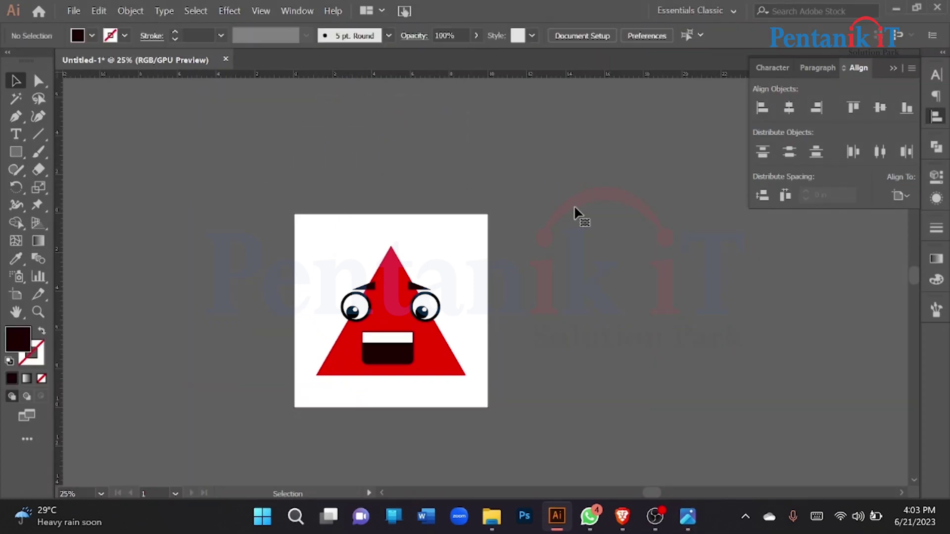
Export the document to the Desktop as a PNG named Untitled-1, using artboards, at High (300 ppi) with a transparent background.
click(76, 12)
mouse_move(110, 287)
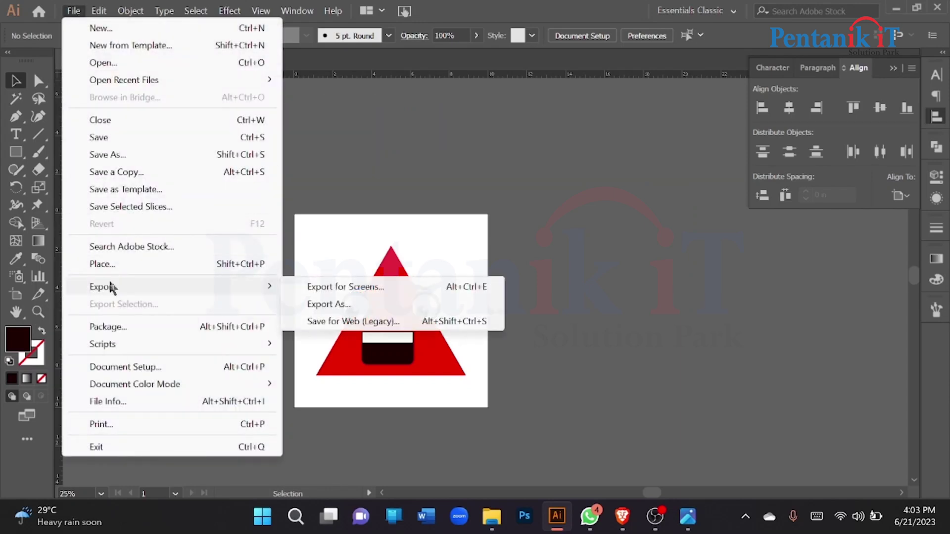
click(335, 306)
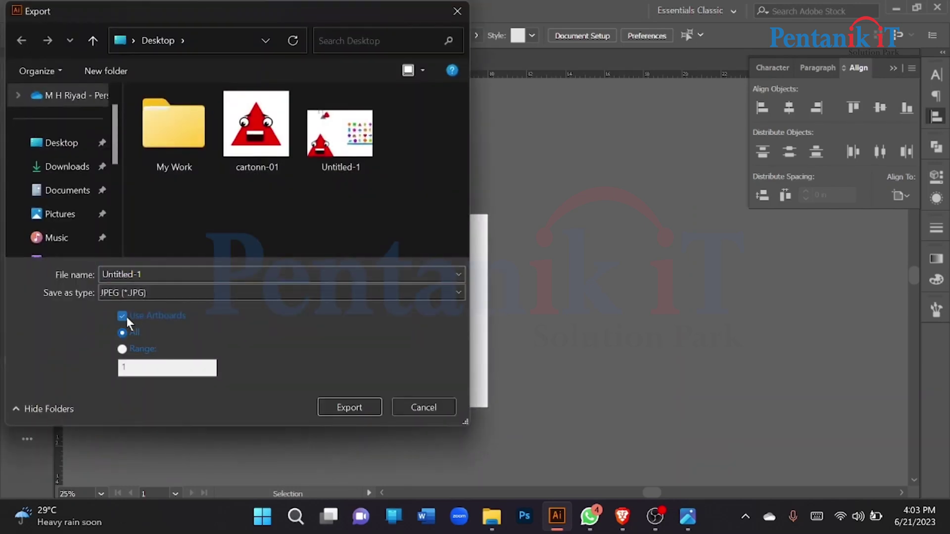
click(130, 292)
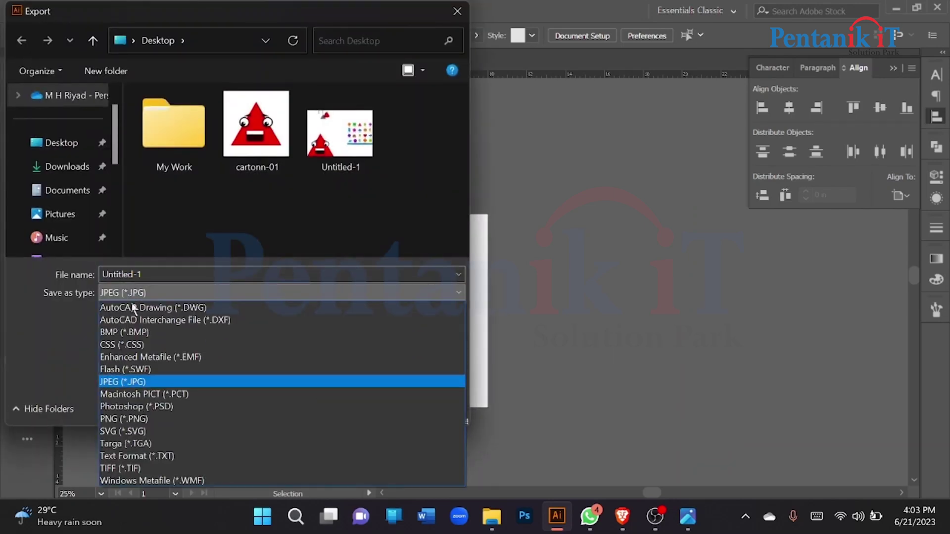
click(138, 419)
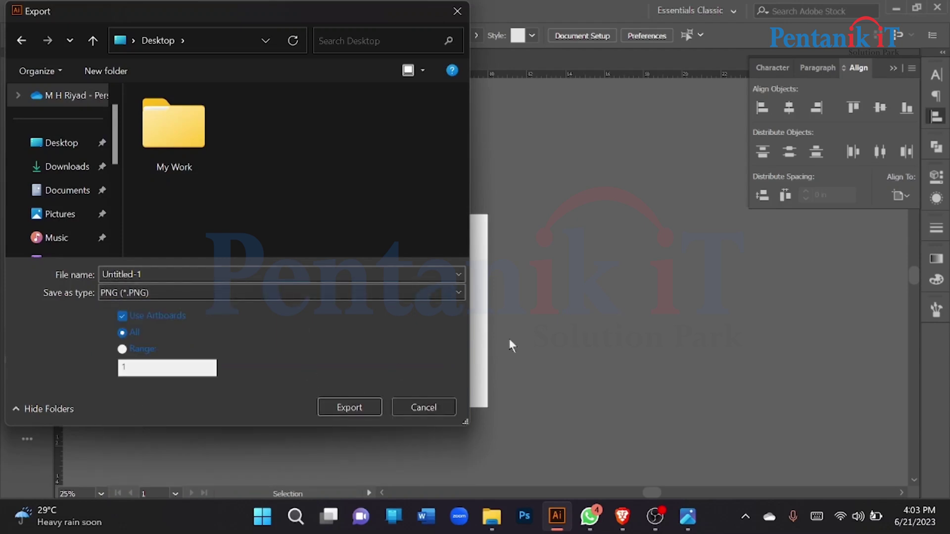
click(355, 407)
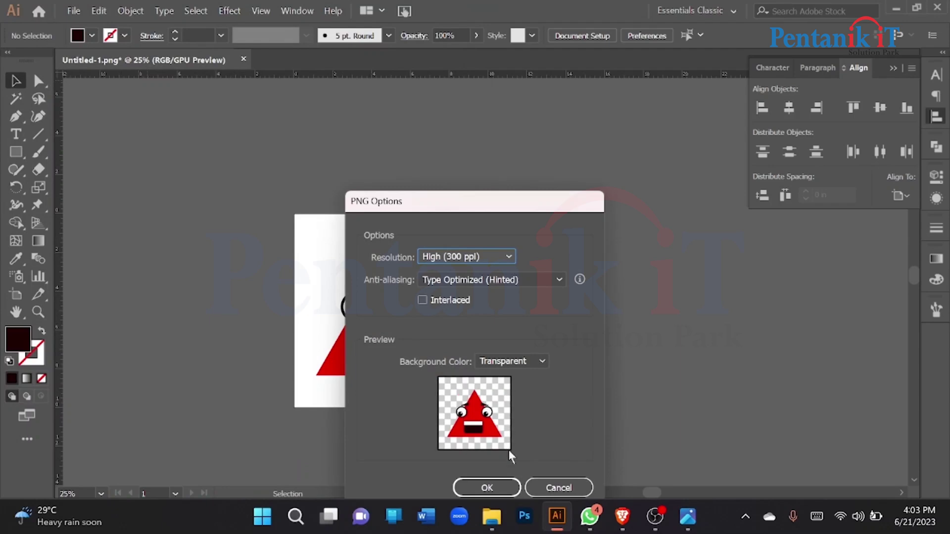
click(487, 487)
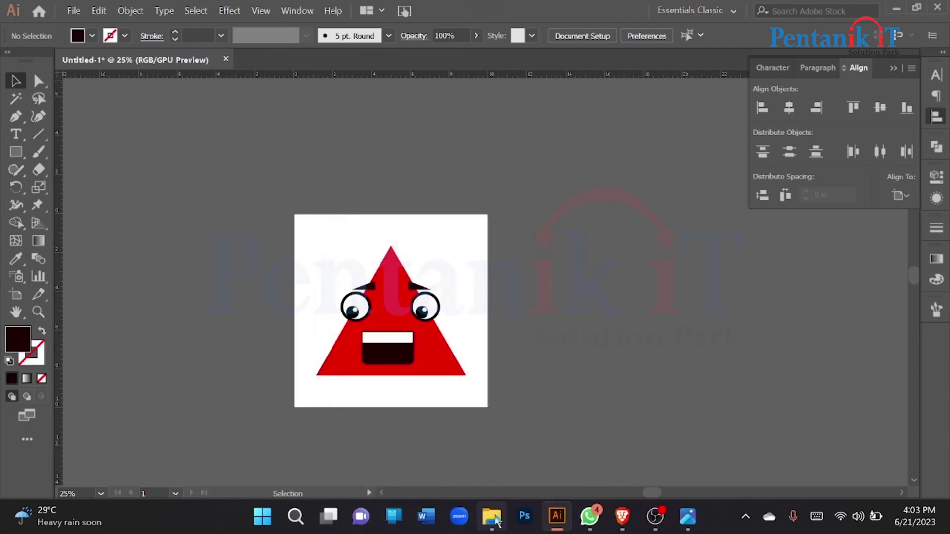
Go to the Windows desktop, view the exported Untitled-1-01 PNG maximized, and close the open image windows.
click(492, 517)
click(863, 10)
click(947, 530)
double_click(29, 325)
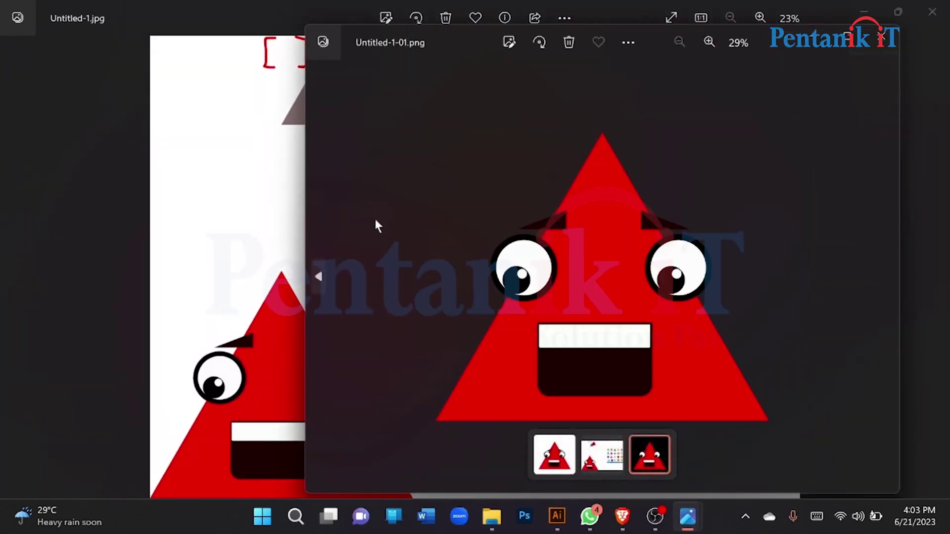
click(847, 37)
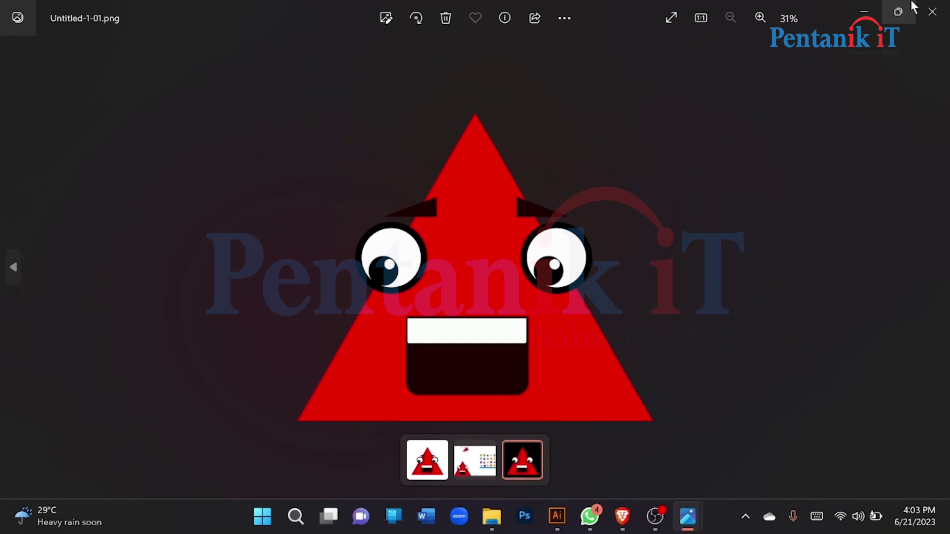
click(931, 11)
click(932, 11)
Delete the three exported test images from the desktop and return to Illustrator.
drag(130, 350, 21, 207)
key(Delete)
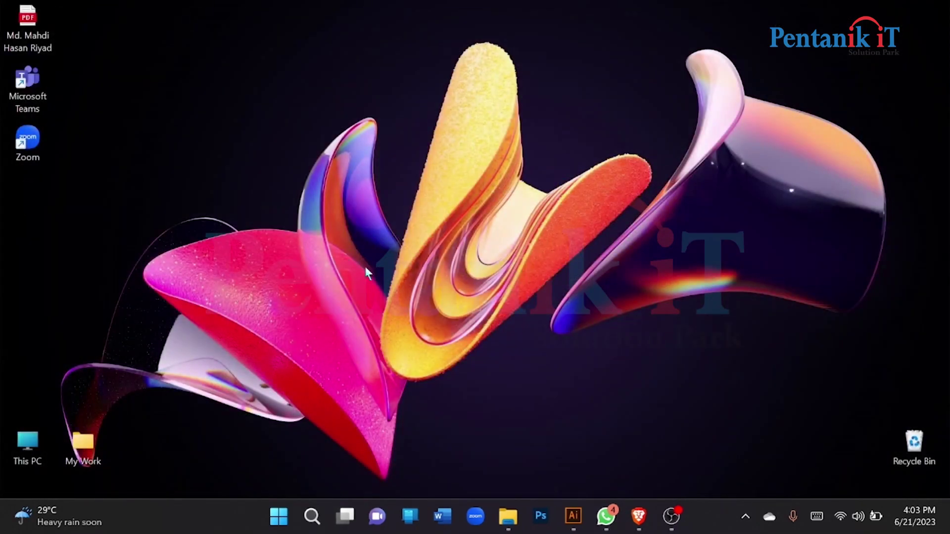
click(574, 516)
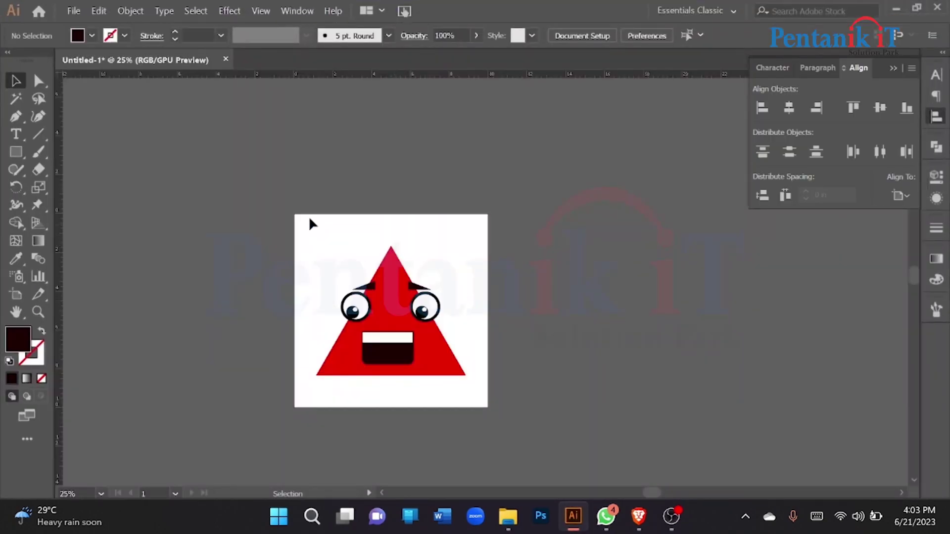
Save the document to the Desktop as an Adobe Illustrator file named cartoon, in Illustrator CC format.
scroll(539, 136, down, 2)
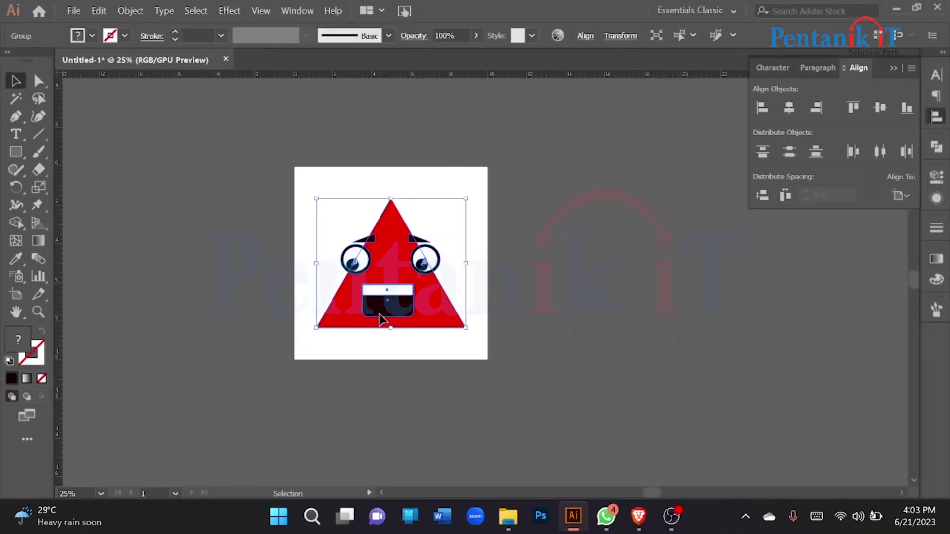
key(ctrl+a)
click(359, 220)
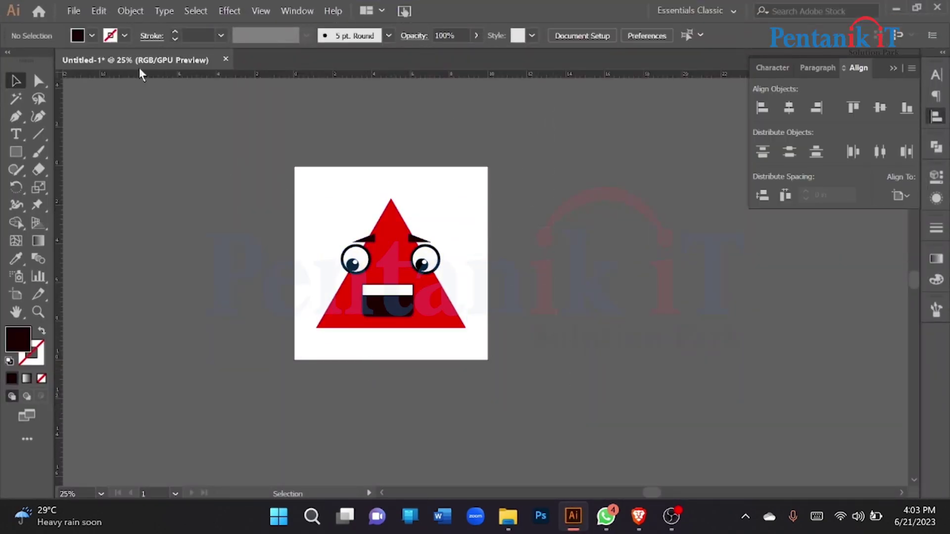
click(73, 10)
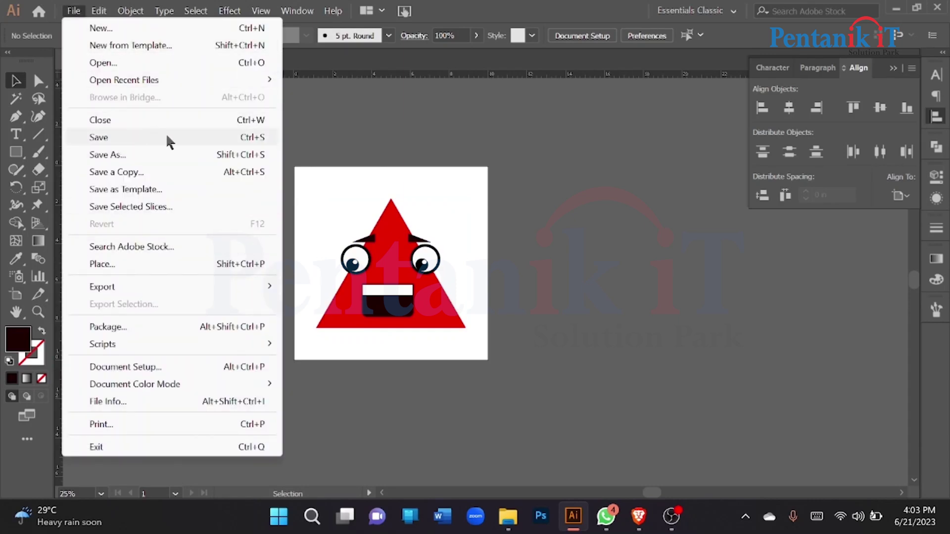
click(99, 137)
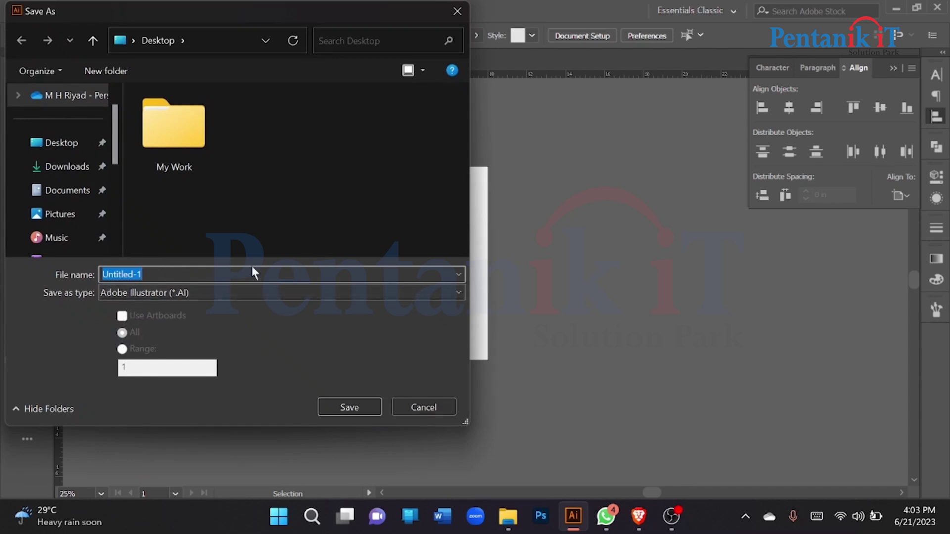
text(cart)
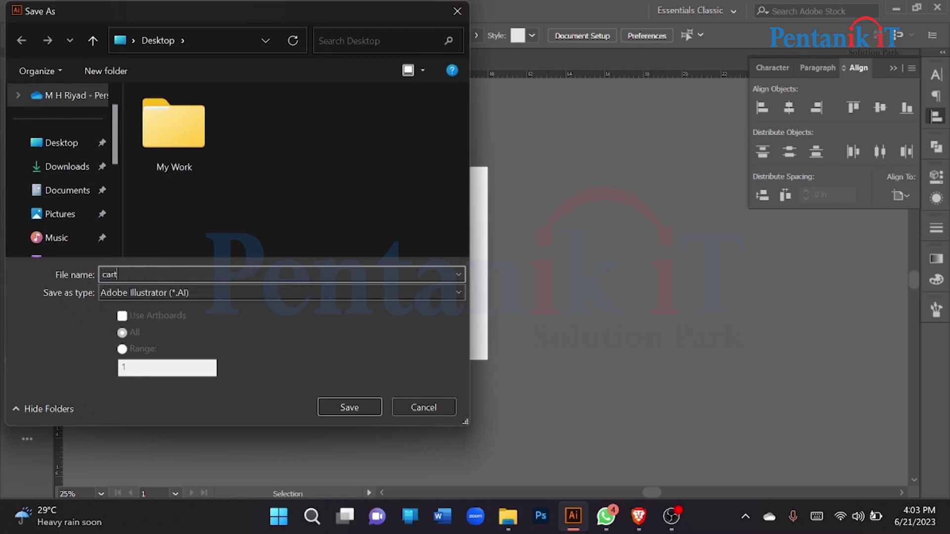
click(364, 413)
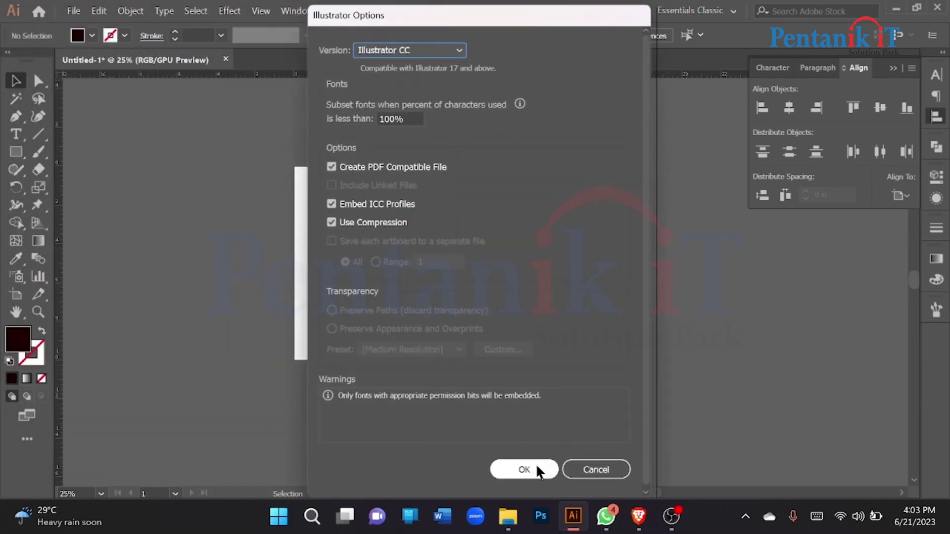
click(536, 466)
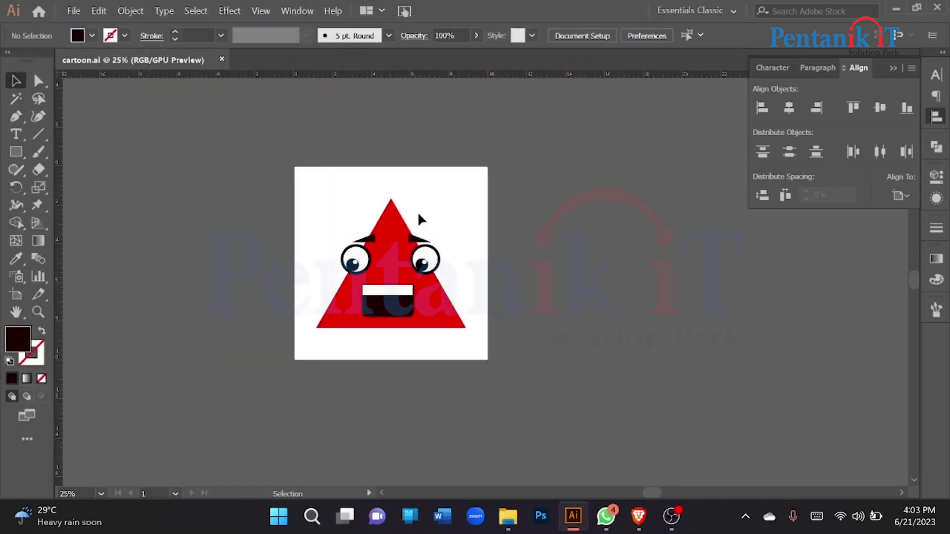
Set up an export of the artwork to the Desktop as a JPEG named cartoon, with Use Artboards enabled for all artboards.
click(410, 311)
click(606, 346)
click(73, 11)
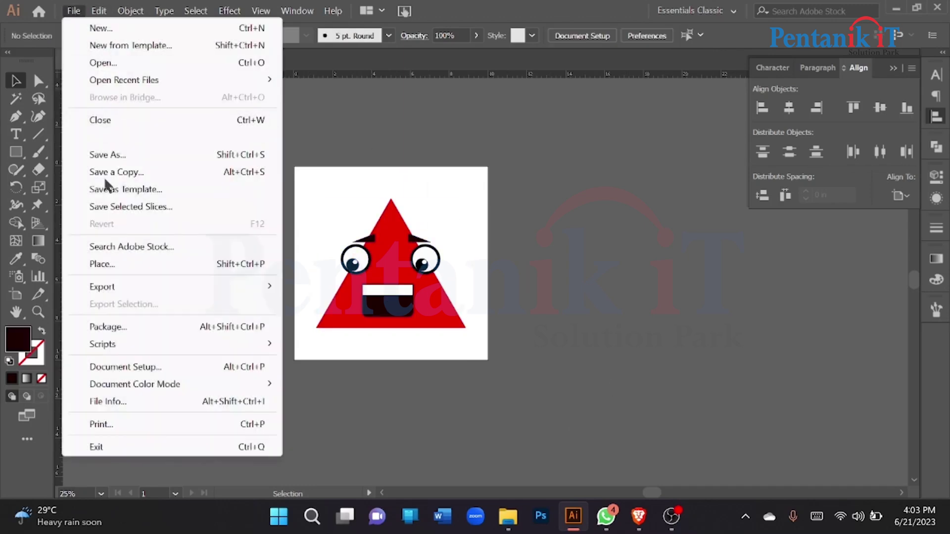
mouse_move(233, 285)
click(339, 303)
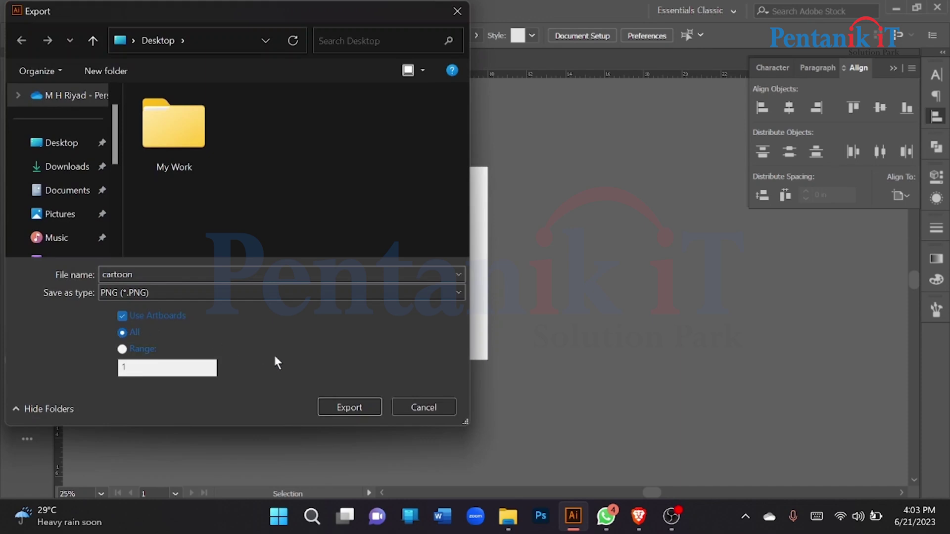
click(159, 291)
click(128, 382)
click(364, 400)
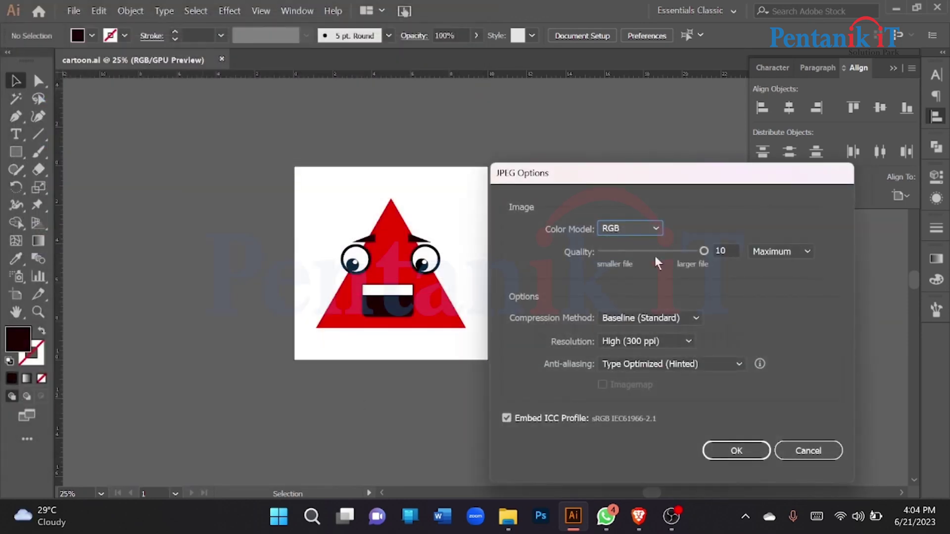
Review the color model choices, keep RGB with Maximum quality 10 and High (300 ppi) resolution, and complete the JPEG export.
click(625, 230)
click(655, 228)
click(622, 227)
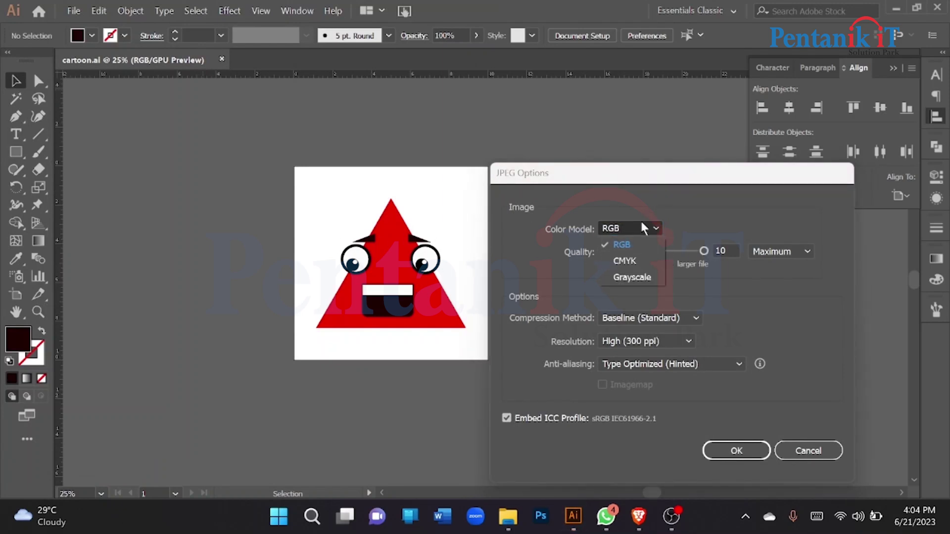
click(628, 226)
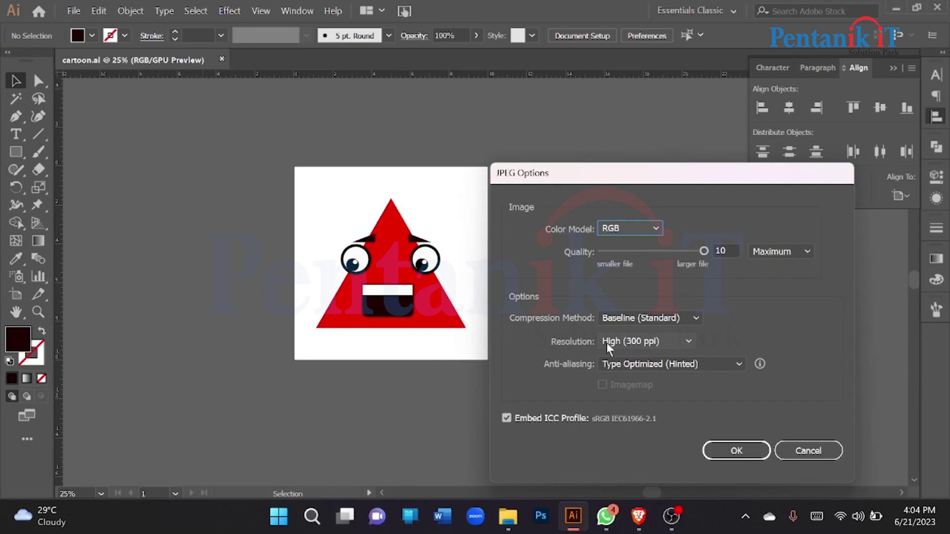
click(746, 451)
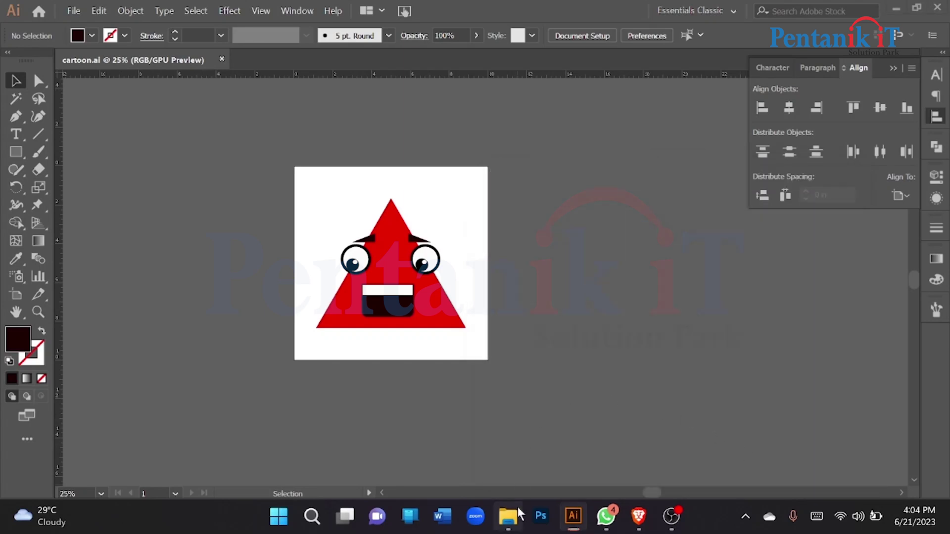
Go to the Windows desktop, view the exported cartoon-01 image, and return to Illustrator.
click(517, 507)
click(947, 517)
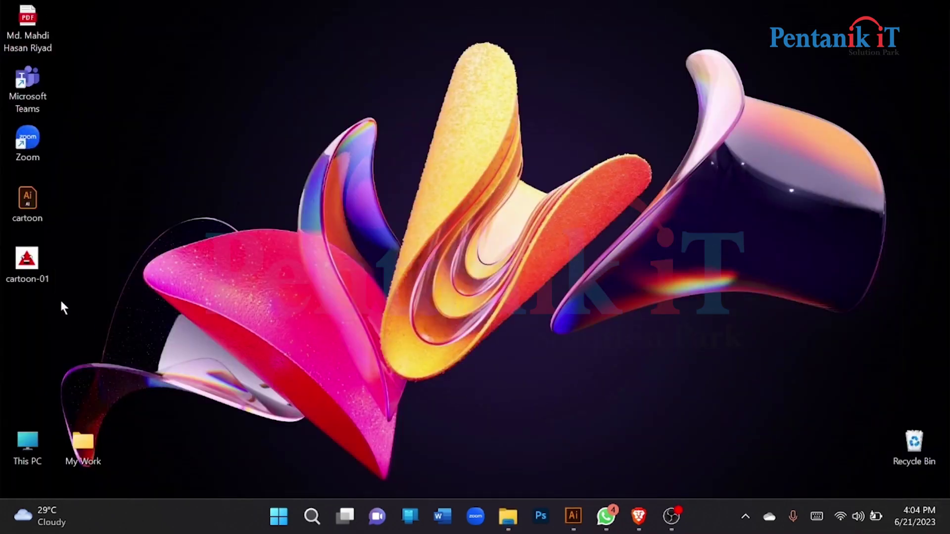
double_click(25, 268)
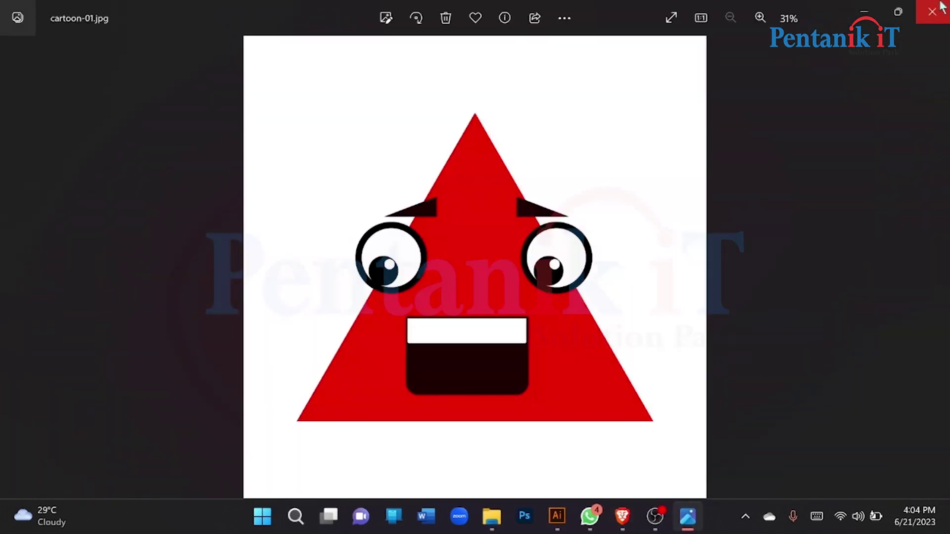
click(931, 10)
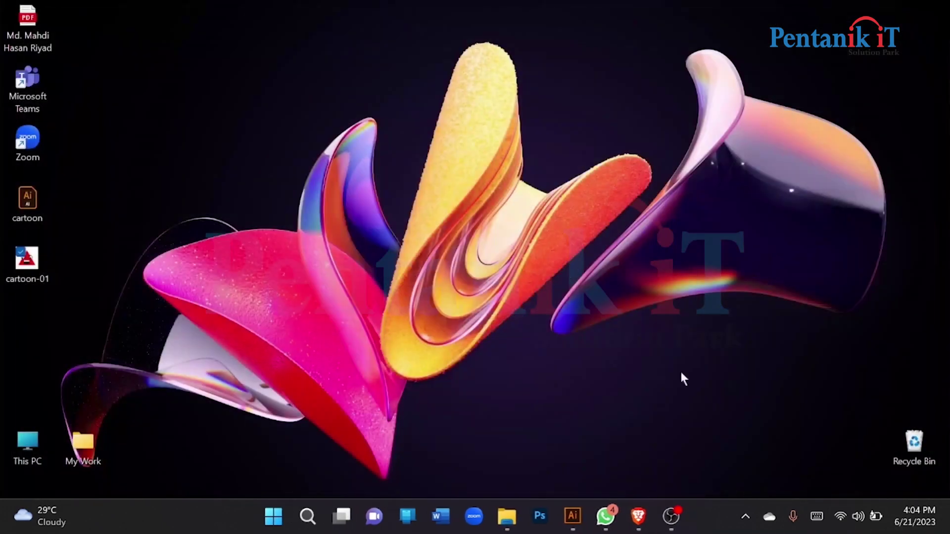
click(572, 516)
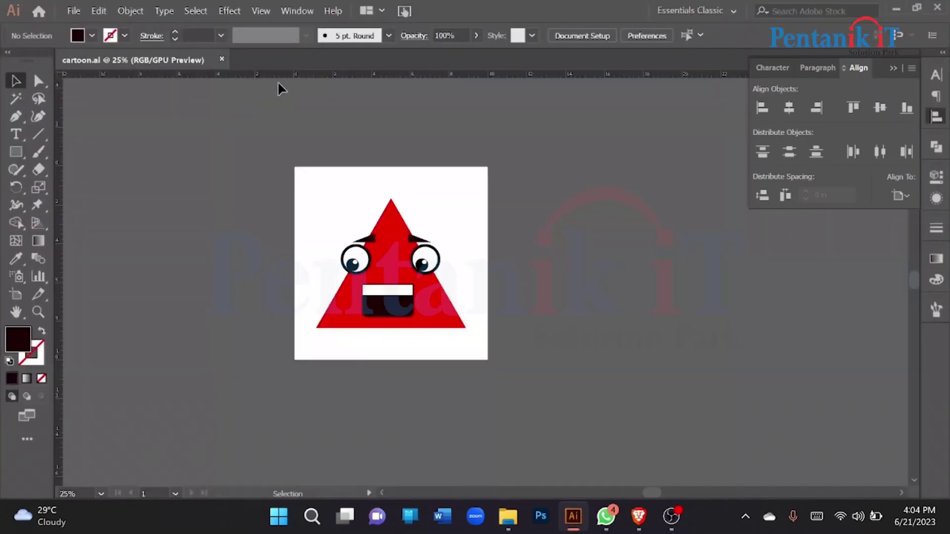
Close the cartoon document, reopen it from its desktop file, and check that the artwork can still be selected.
click(221, 59)
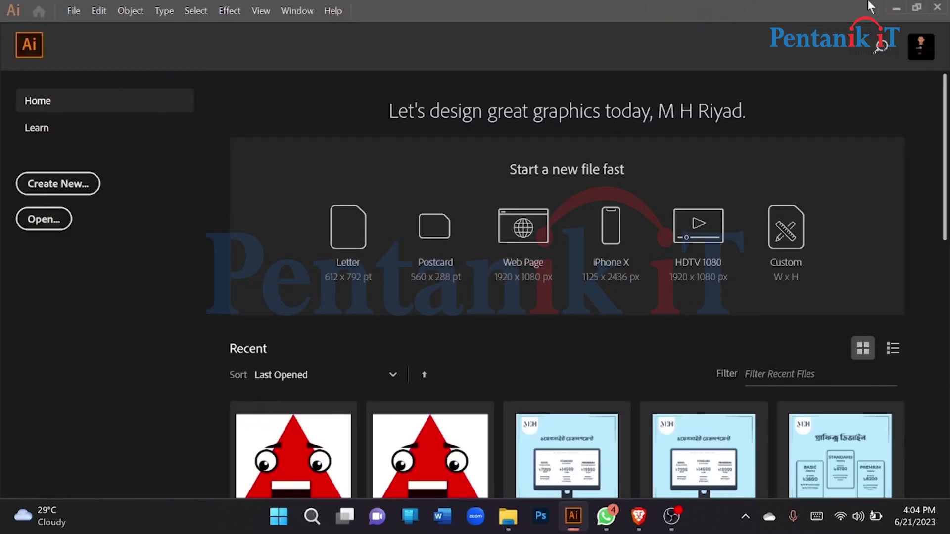
click(896, 8)
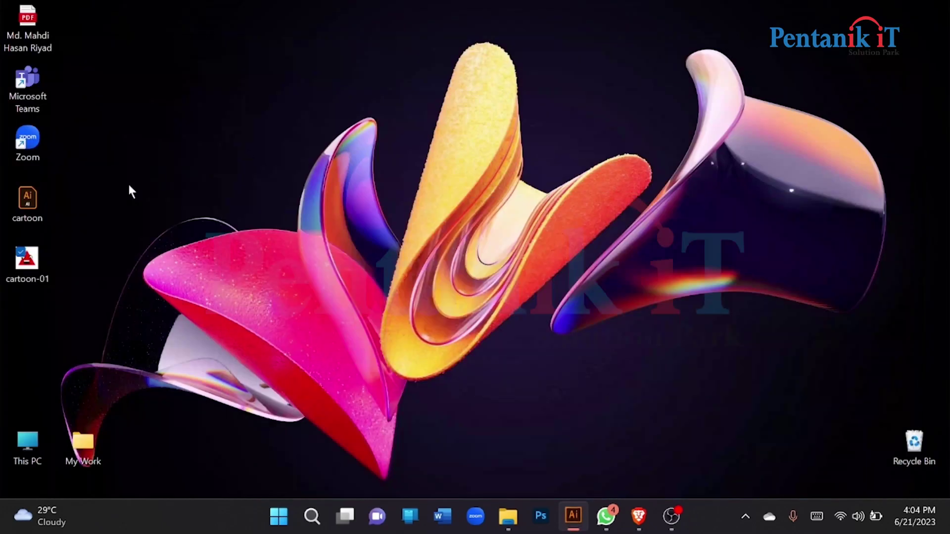
double_click(31, 198)
drag(271, 171, 525, 375)
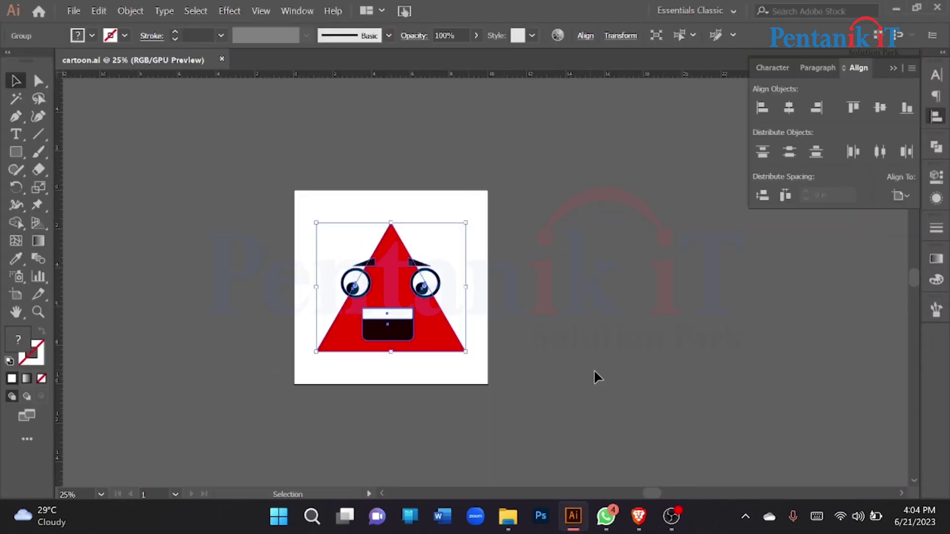
drag(594, 376, 536, 405)
click(536, 407)
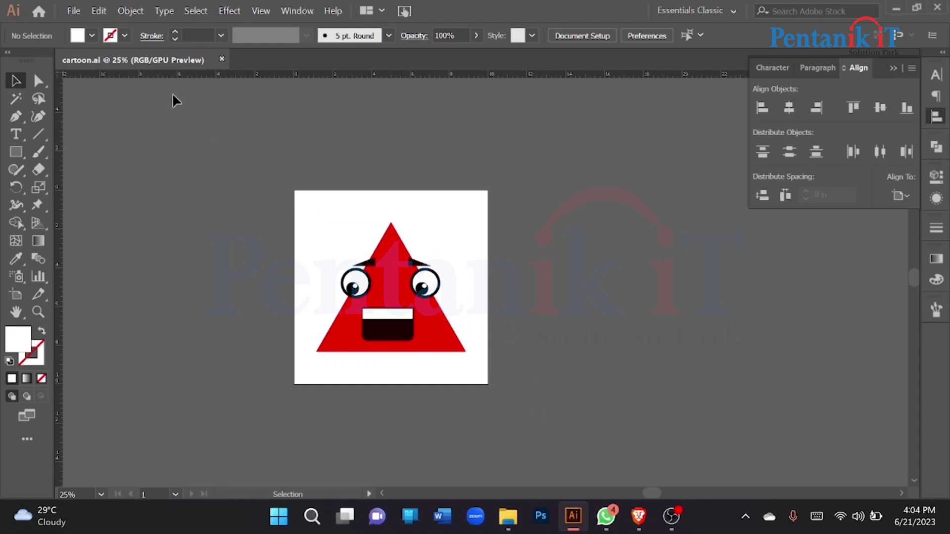
Save a second version of the document to the Desktop as an Adobe Illustrator file named cartoon 2, with the default Illustrator CC options.
click(74, 10)
click(105, 154)
drag(101, 17, 315, 62)
click(370, 318)
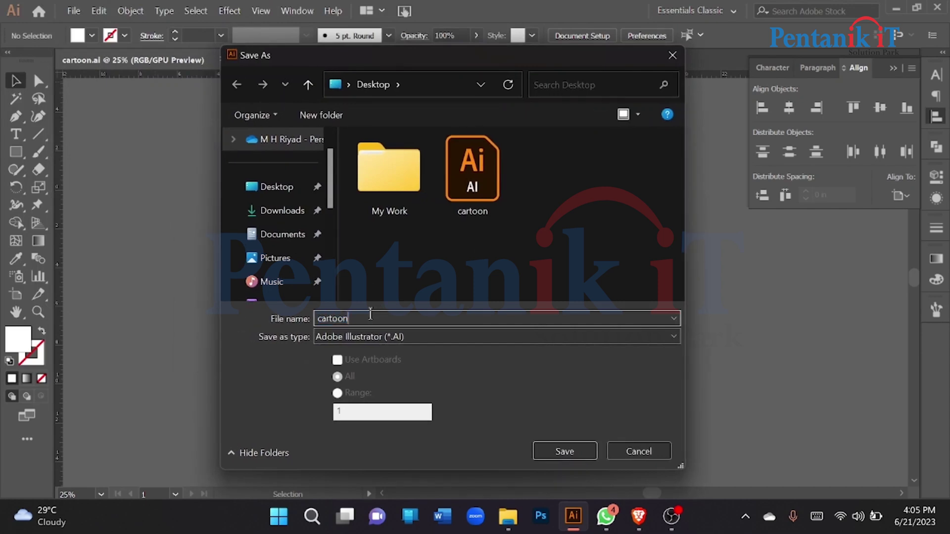
text(2)
key(Return)
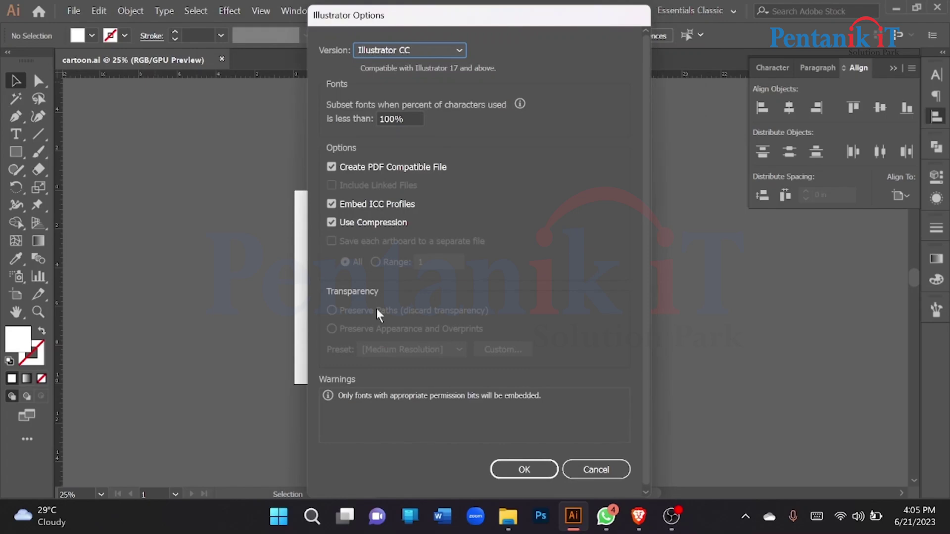
key(Return)
Go to the Windows desktop and check the saved cartoon and cartoon 2 files.
click(507, 528)
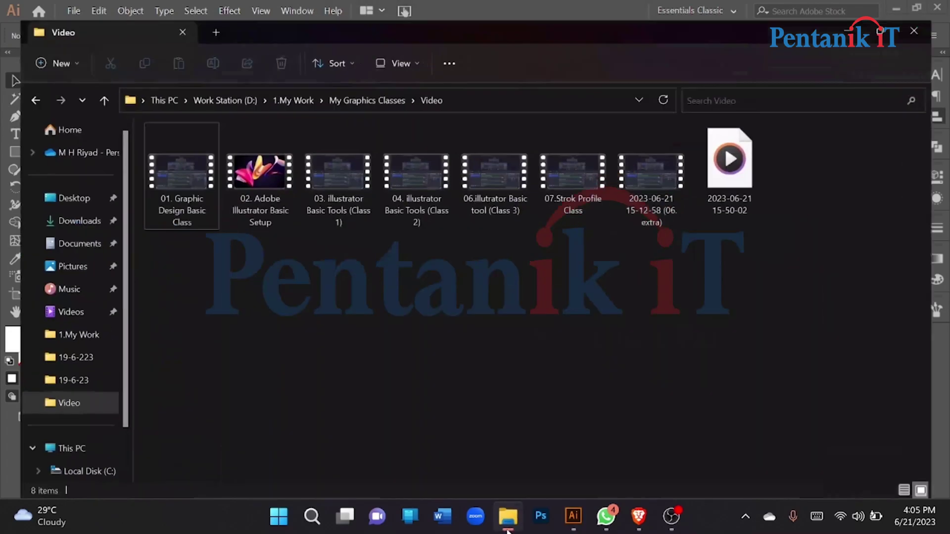
click(947, 519)
click(119, 271)
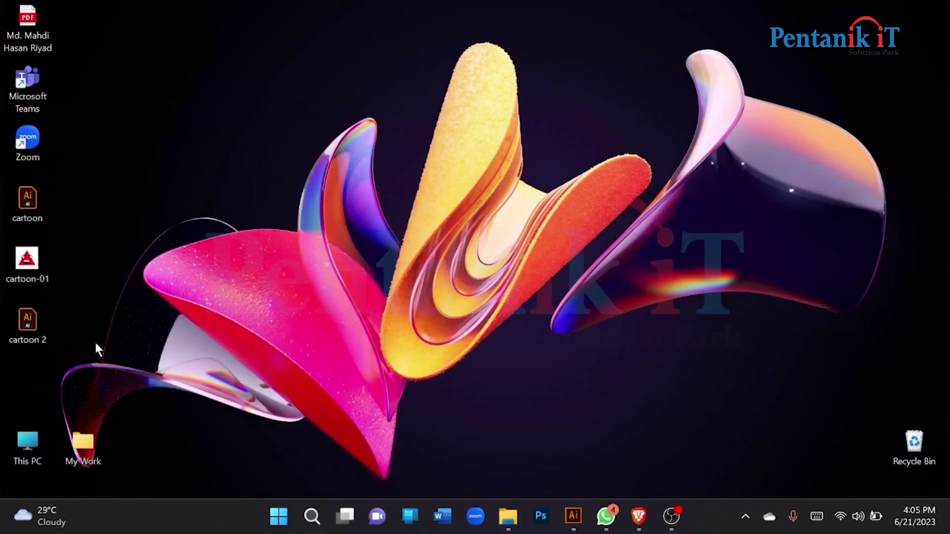
Open the cartoon 2 file from the desktop in Illustrator and view its Save As settings without saving.
double_click(28, 322)
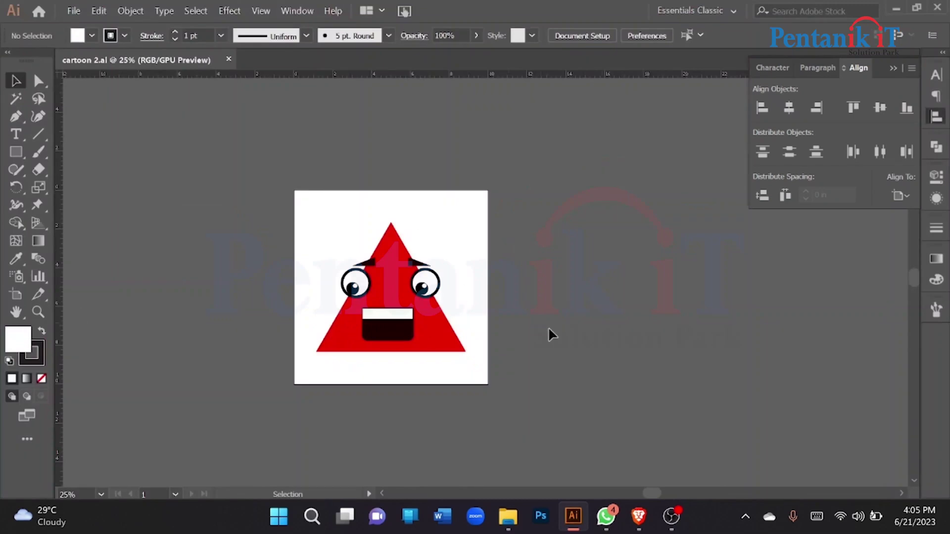
click(73, 10)
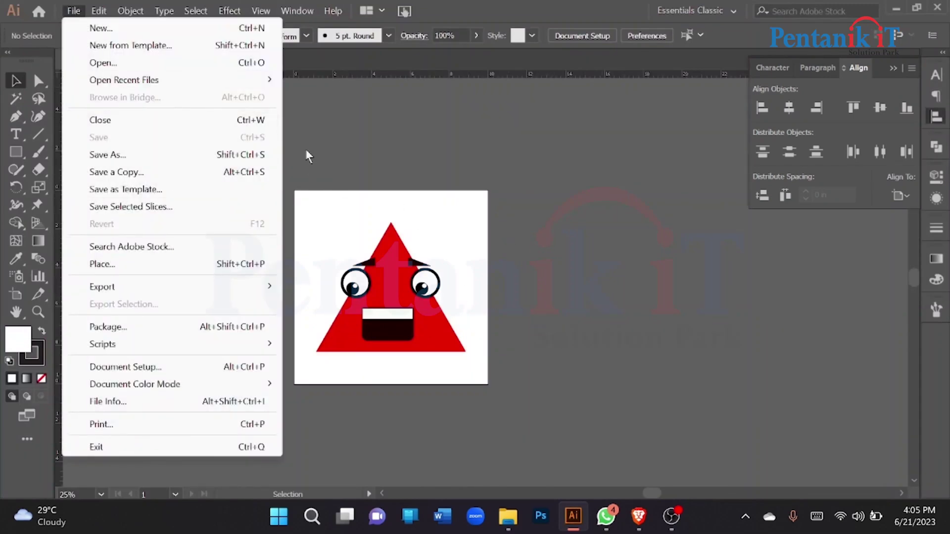
click(105, 154)
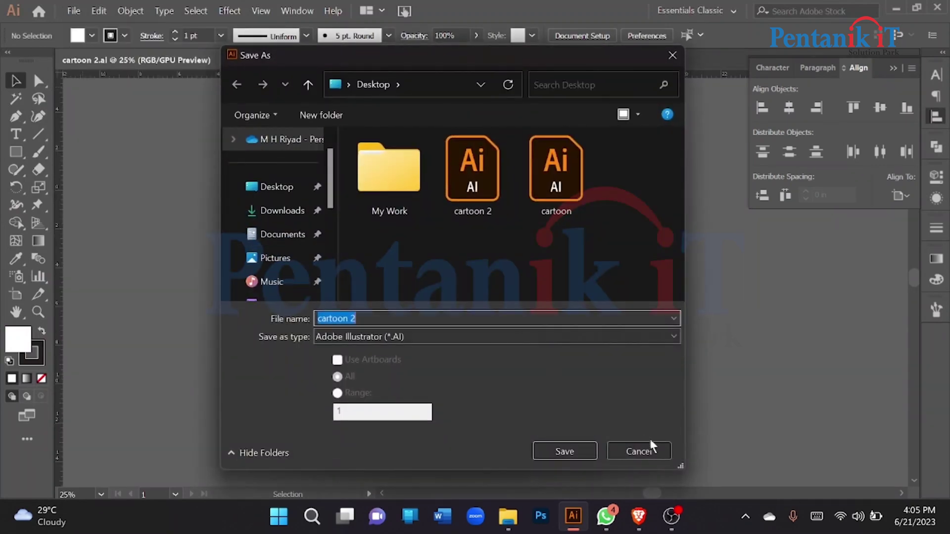
click(649, 448)
Undo the recent moves of the cartoon artwork until it is back inside the artboard, and deselect it.
key(ctrl+z)
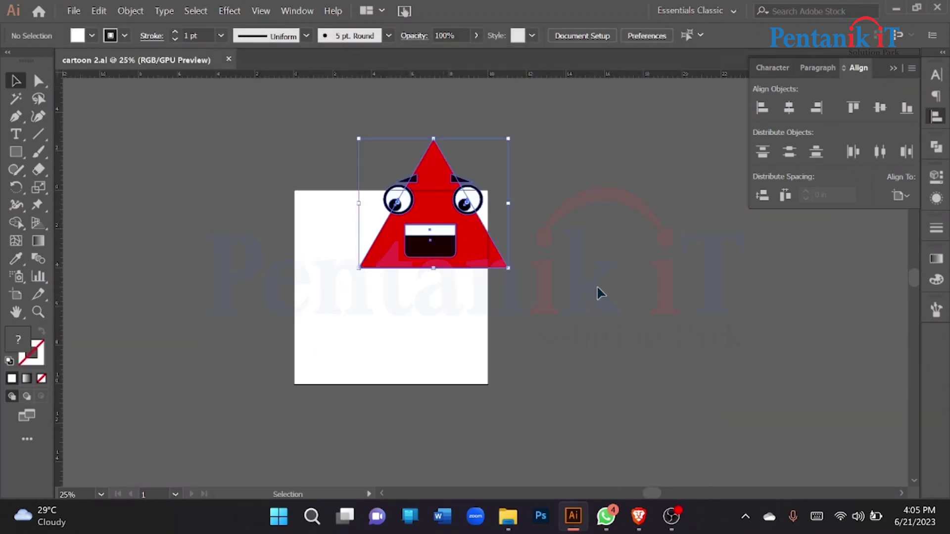
key(ctrl+z)
key(ctrl+z)
key(ctrl+z)
key(ctrl+z)
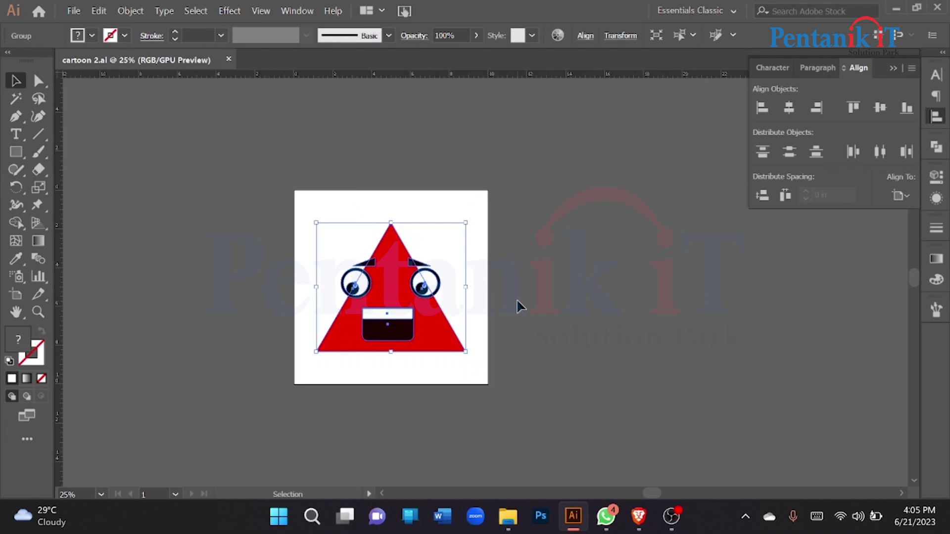
click(517, 303)
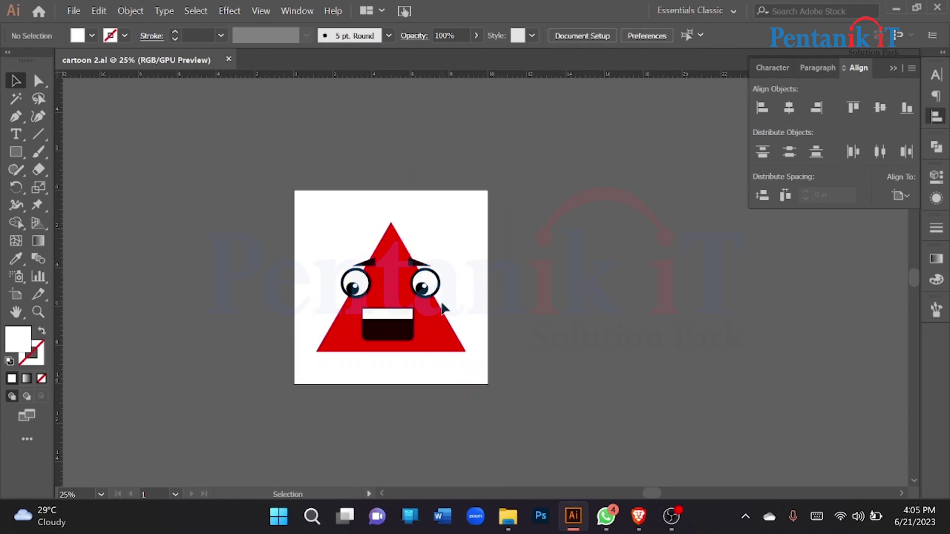
Bring up the Save As settings for cartoon 2 once more and dismiss them without saving.
key(a)
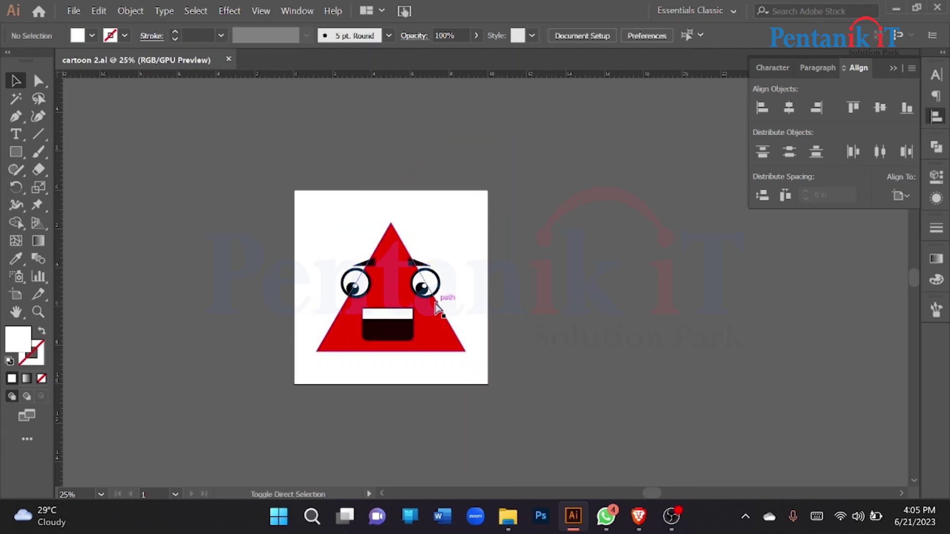
key(ctrl+shift+s)
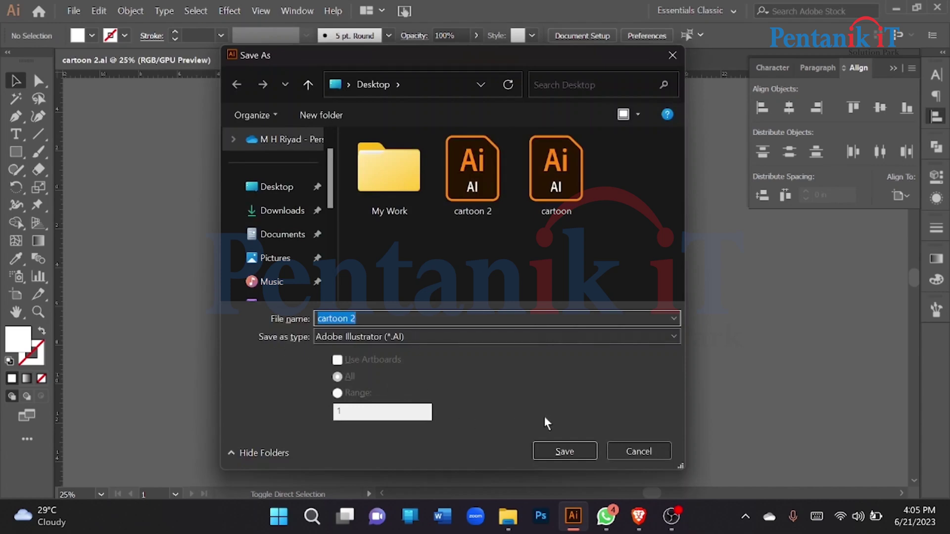
click(631, 452)
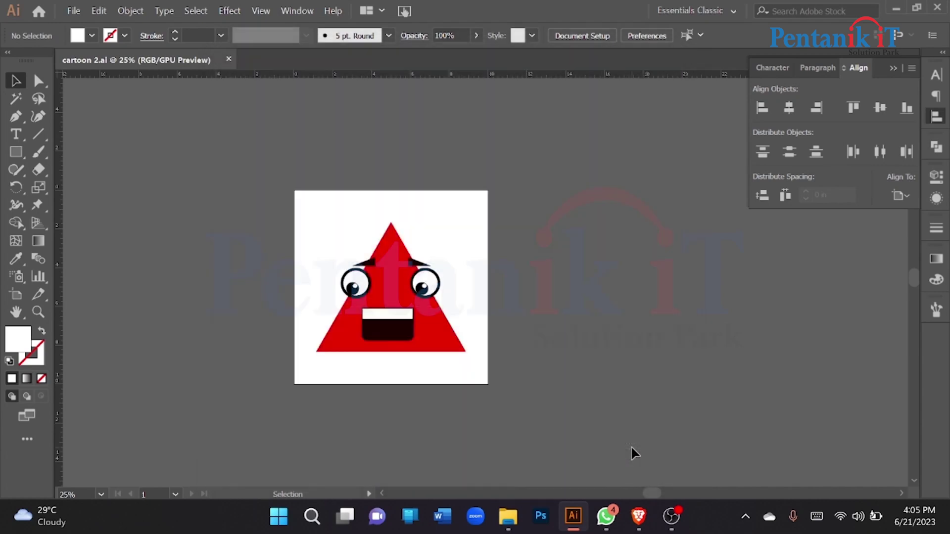